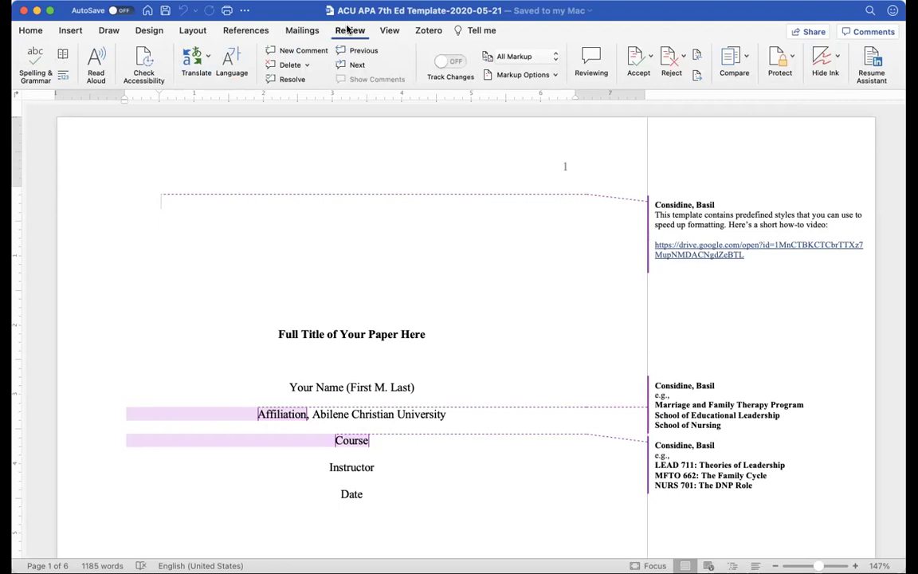
Delete every guidance comment in the APA template from the Review tab
left_click(32, 31)
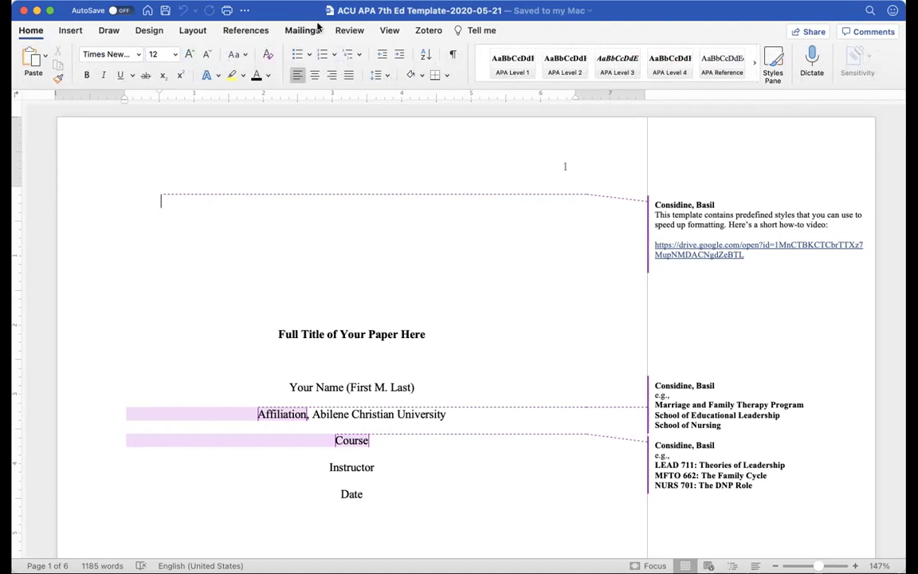
left_click(339, 33)
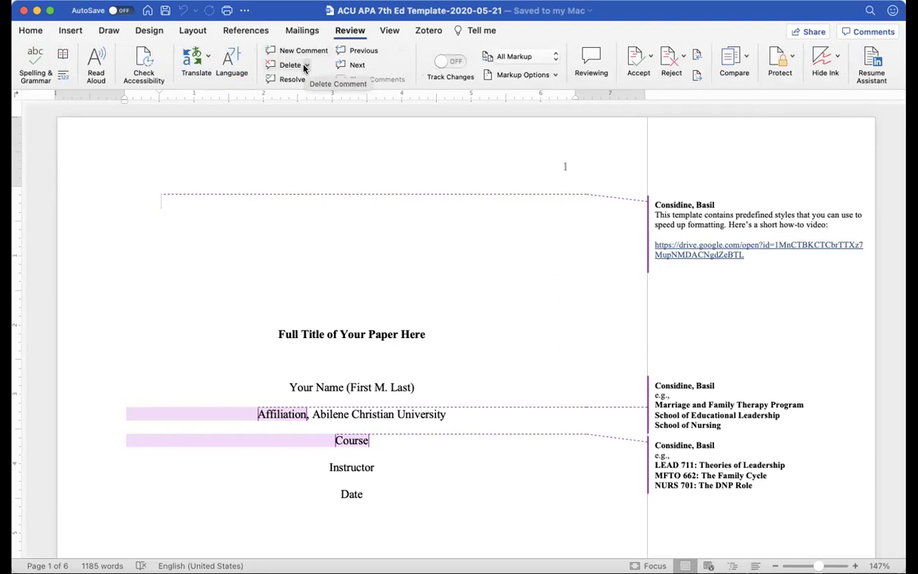
left_click(303, 113)
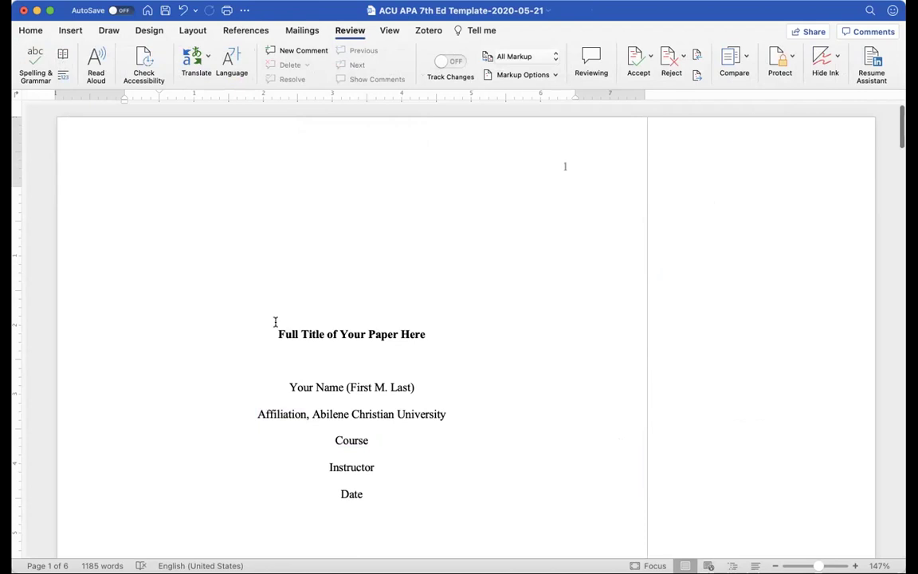
Delete the Abstract page, from the Abstract heading through the Keywords line
scroll(275, 321, "up", 2)
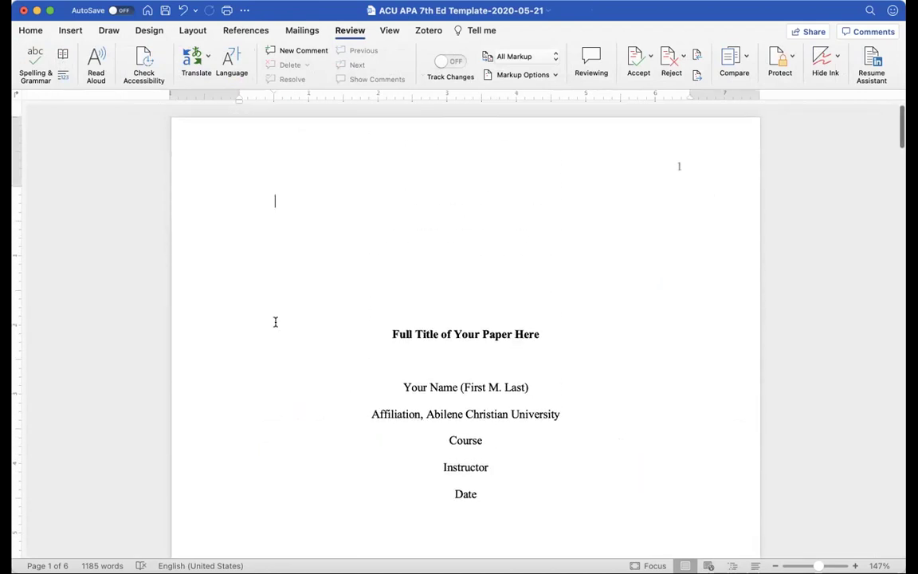
scroll(275, 321, "down", 20)
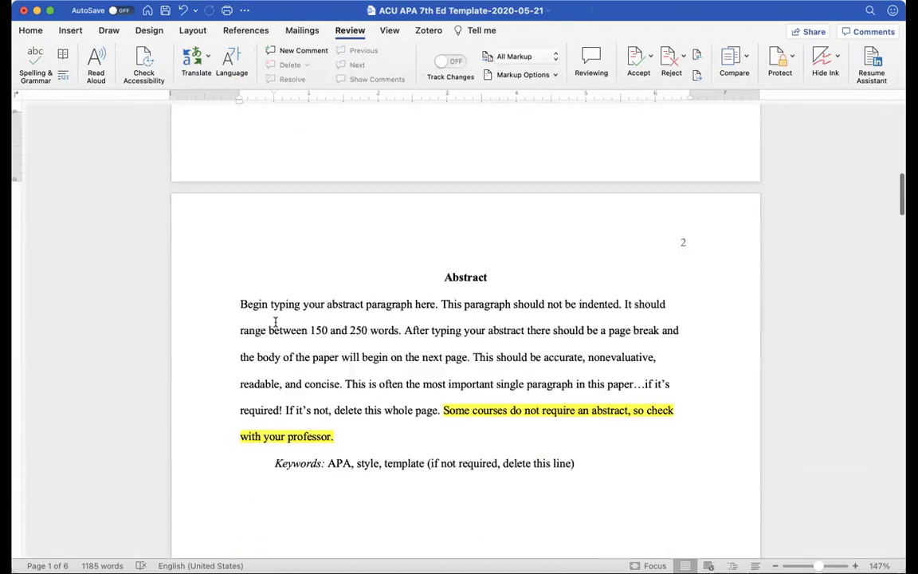
scroll(275, 322, "down", 3)
left_click(440, 182)
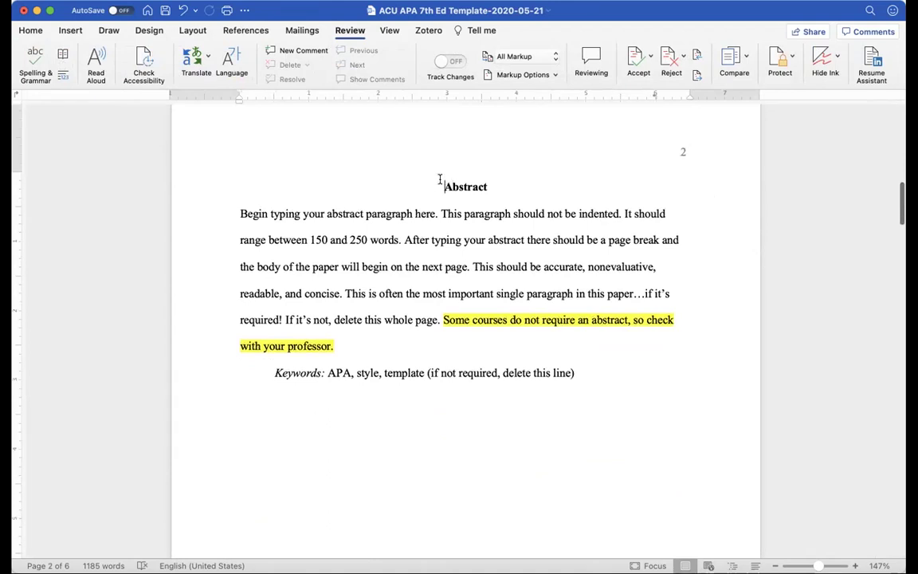
left_click(553, 438, "shift")
key("BackSpace")
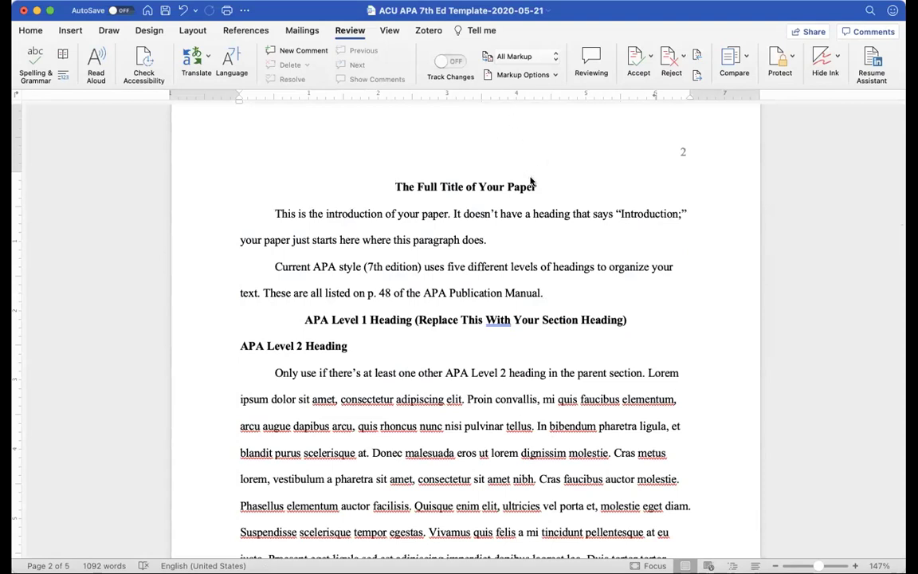
Title the paper 'Applied Leadership Theories' on page 2 and on the title page
triple_click(480, 164)
type("Leadersh")
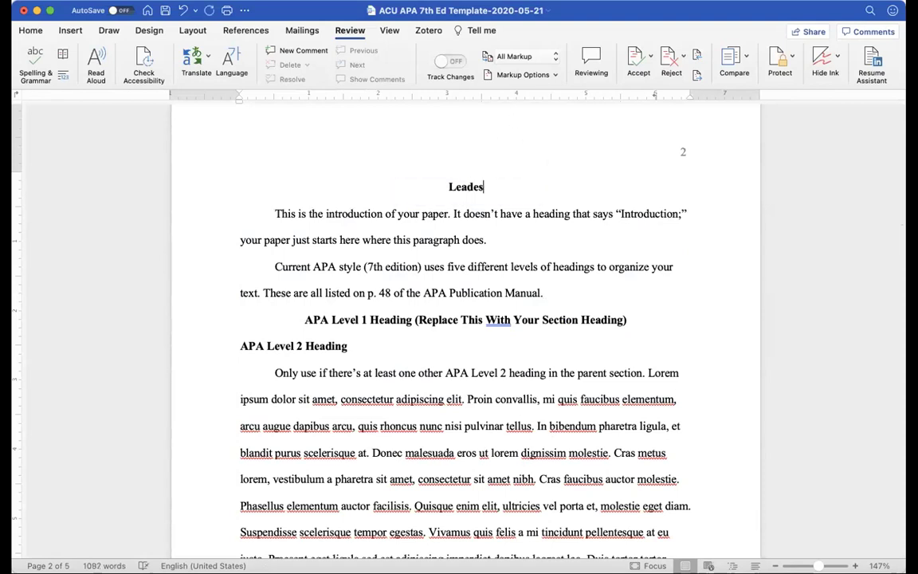
type("ip Theories")
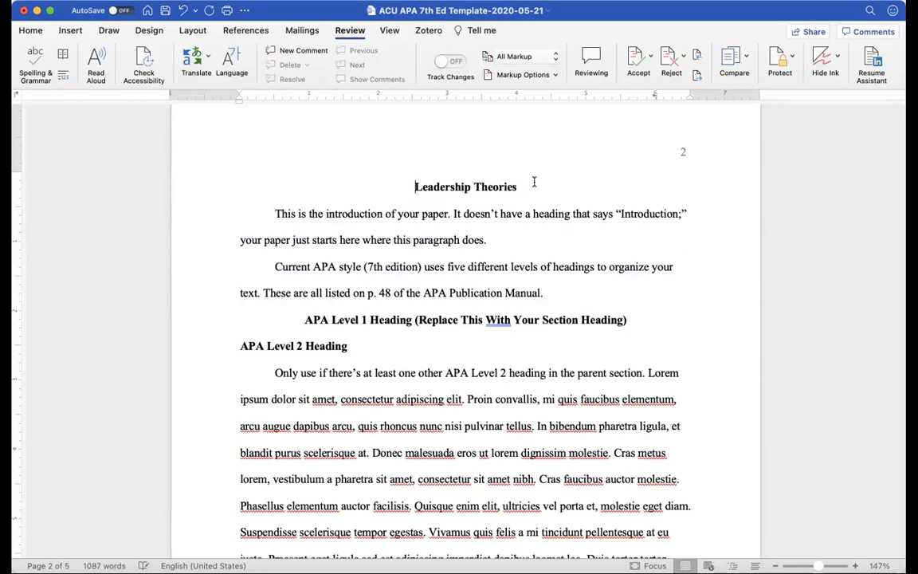
key("Home")
type("Applied")
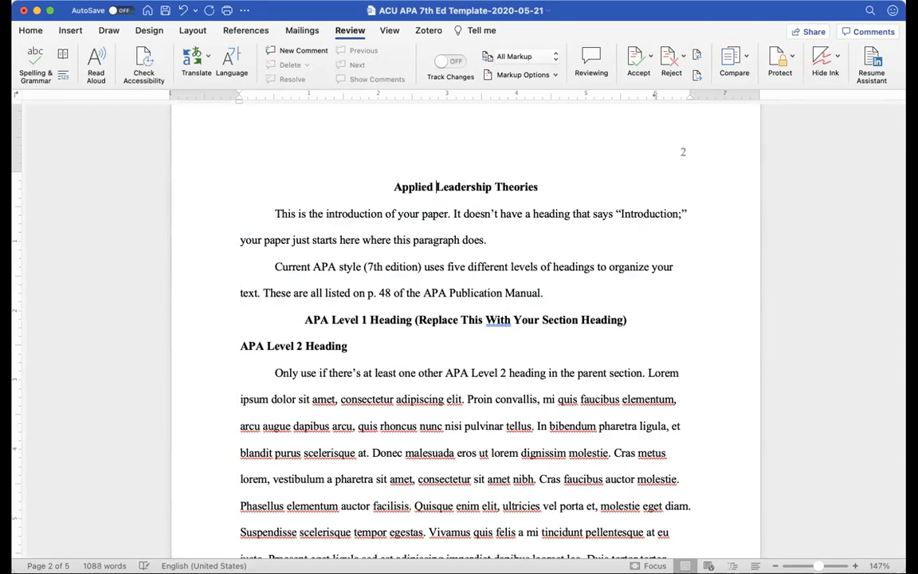
left_click_drag(553, 184, 408, 182)
key("super+c")
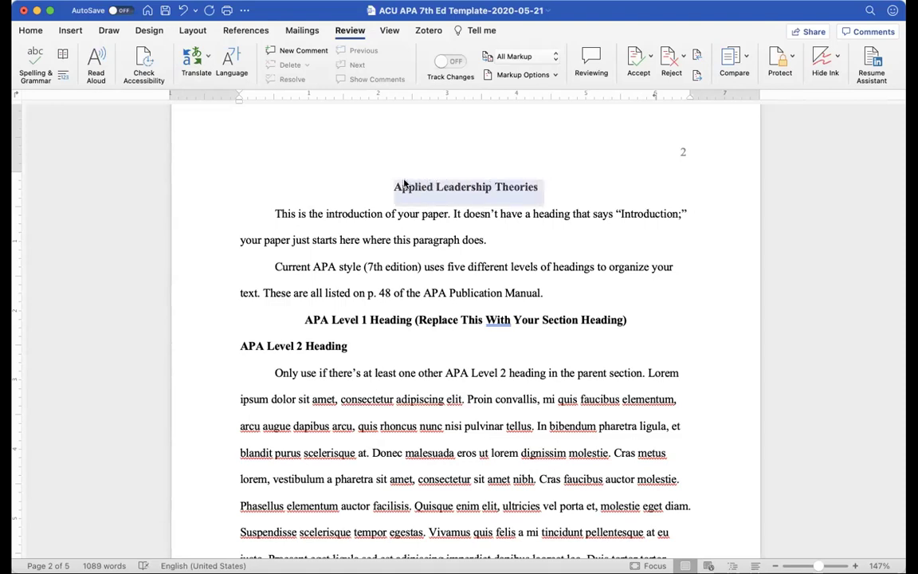
scroll(403, 180, "up", 5)
scroll(402, 179, "up", 10)
left_click_drag(539, 204, 396, 201)
key("super+v")
Delete all the sample body text from the introduction to the end of the body
scroll(401, 201, "down", 15)
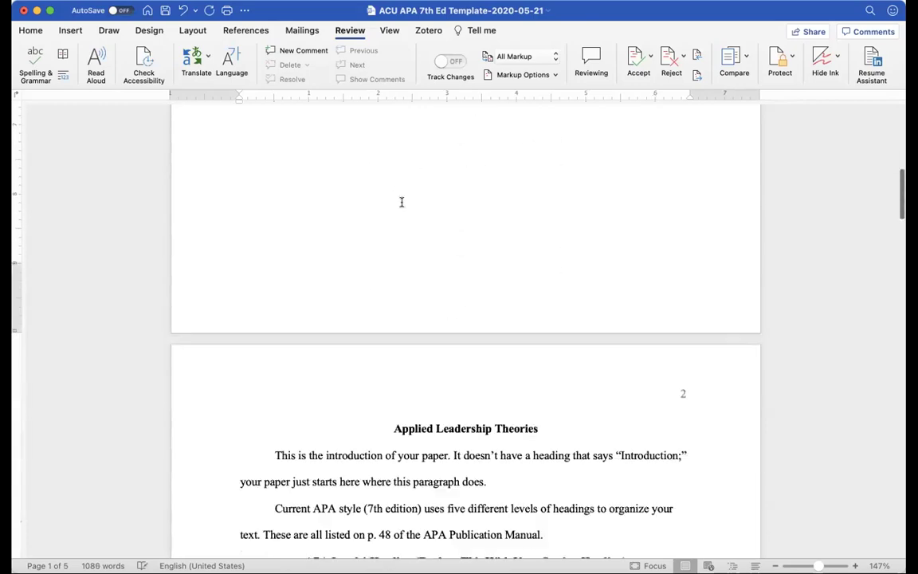
scroll(402, 201, "up", 5)
left_click(273, 181)
scroll(273, 180, "down", 20)
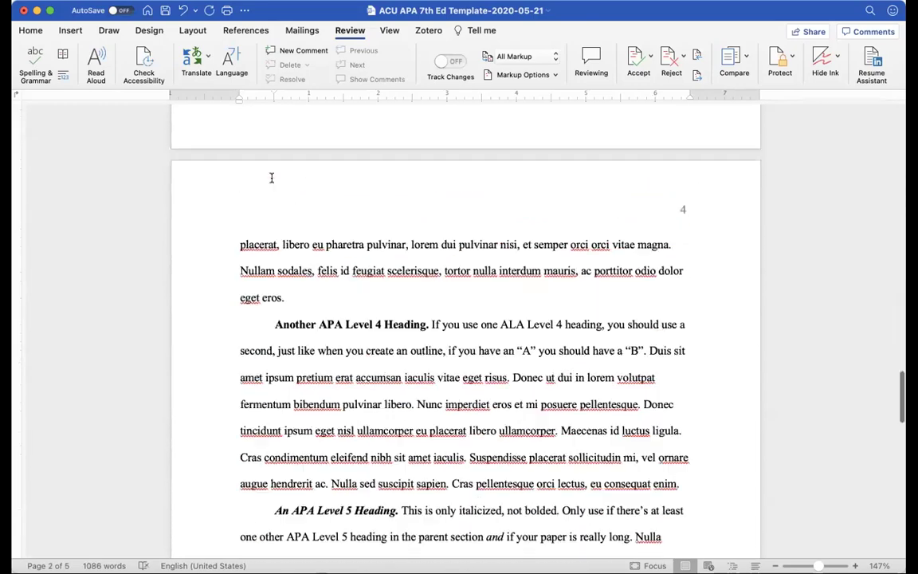
scroll(271, 178, "down", 10)
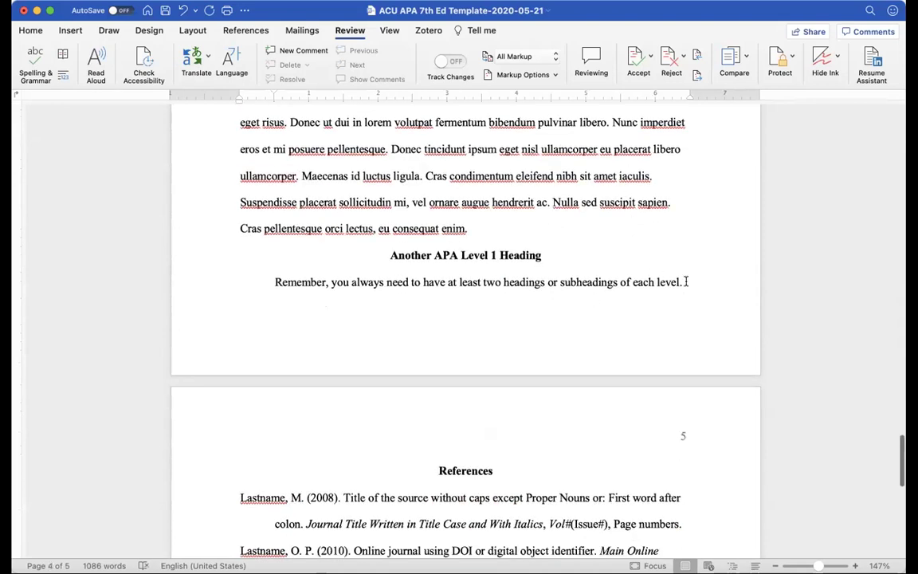
left_click(685, 281, "shift")
key("BackSpace")
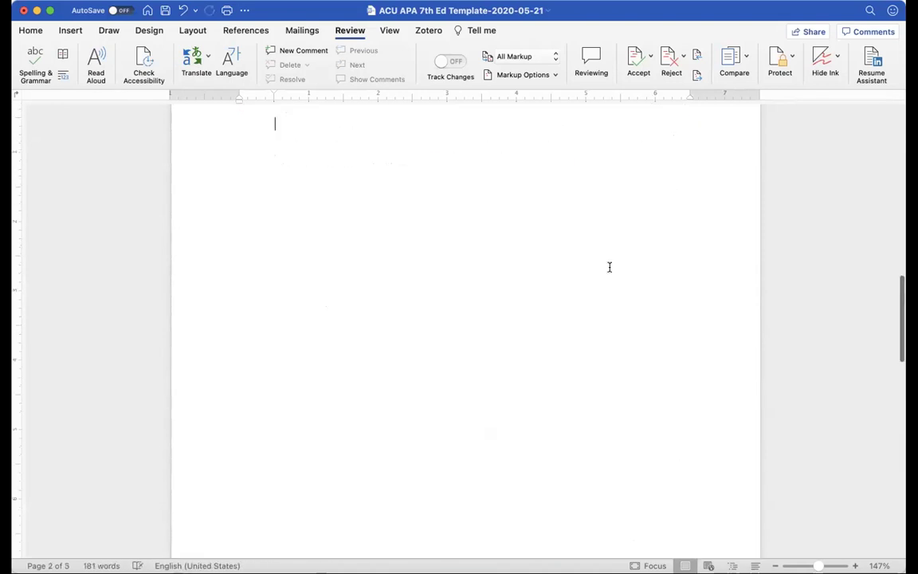
Delete the sample reference entries, keeping the References heading
scroll(609, 267, "up", 5)
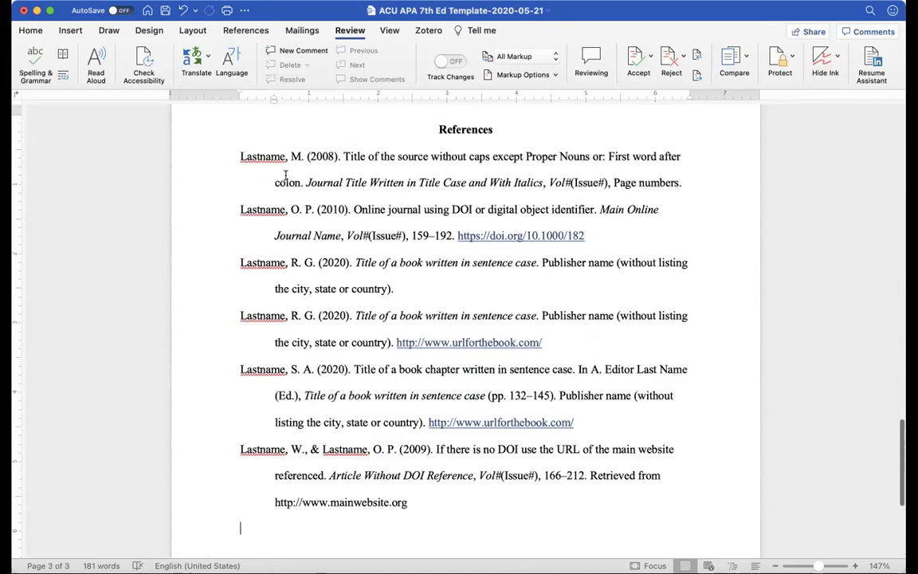
left_click(237, 156)
key("super+shift+End")
key("BackSpace")
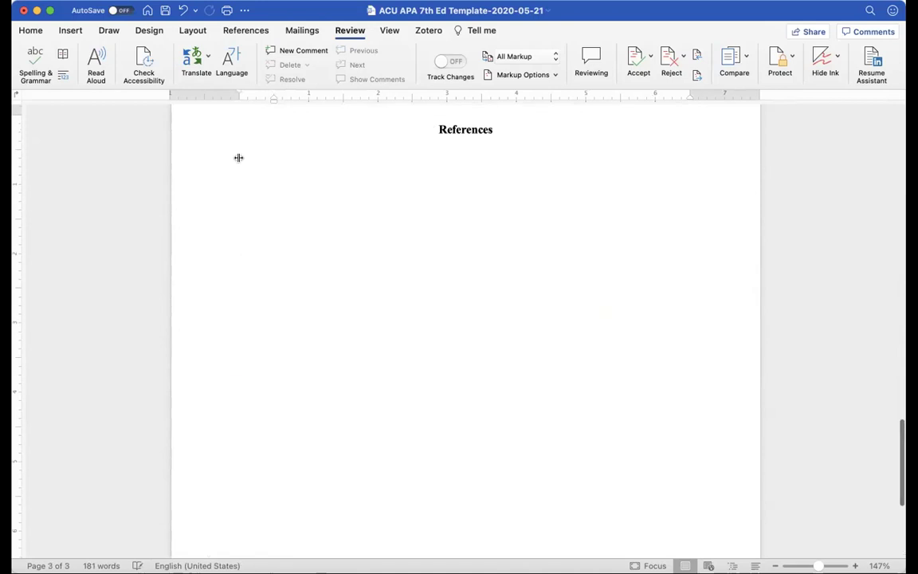
scroll(240, 157, "up", 9)
scroll(239, 157, "up", 10)
scroll(238, 156, "down", 10)
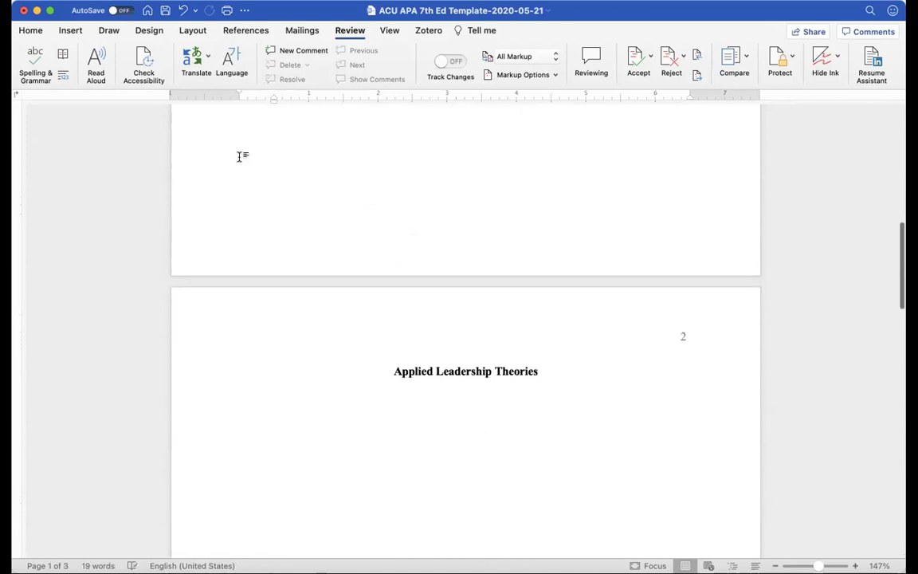
Copy the MBA_1.1 Leadership Theories instructions in Canvas, from 'Your readings' onward
left_click(255, 284)
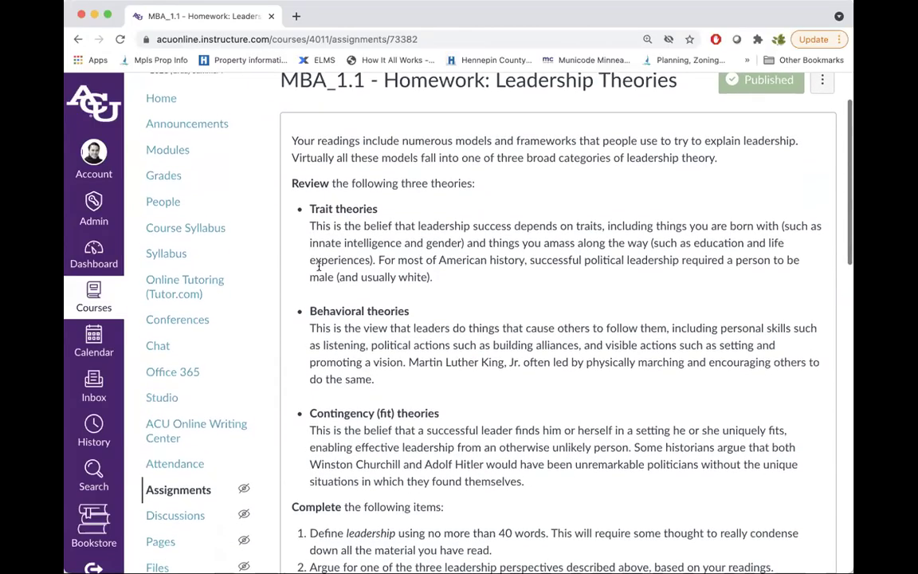
scroll(318, 265, "down", 1)
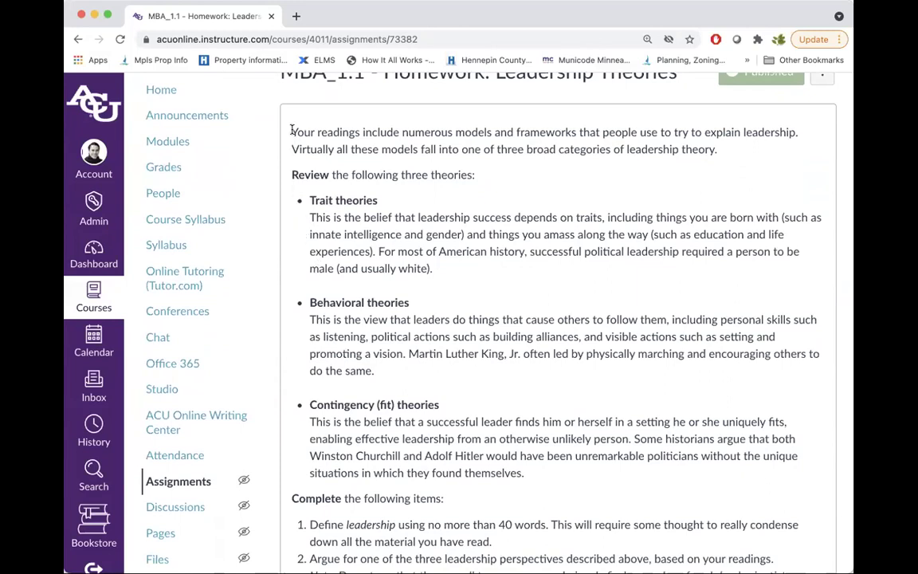
left_click_drag(292, 131, 665, 310)
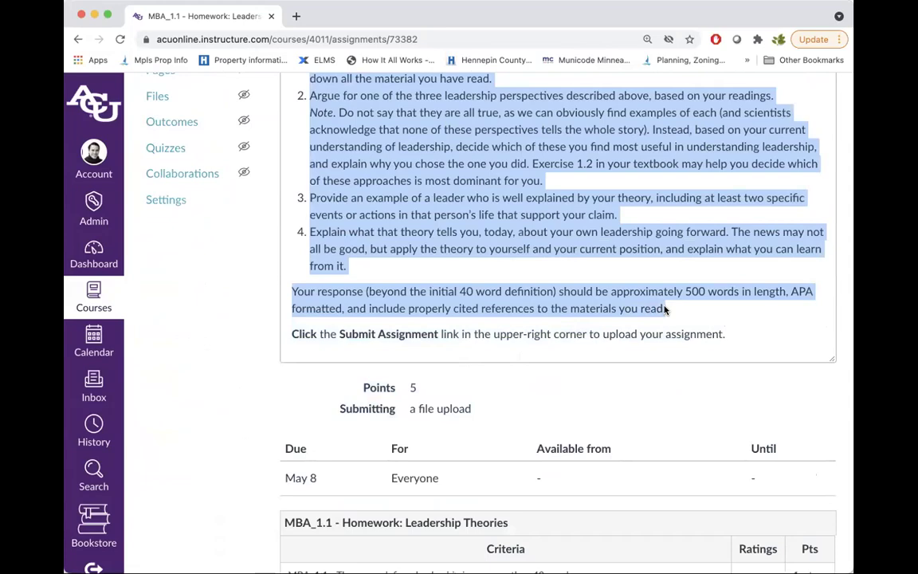
scroll(665, 310, "up", 10)
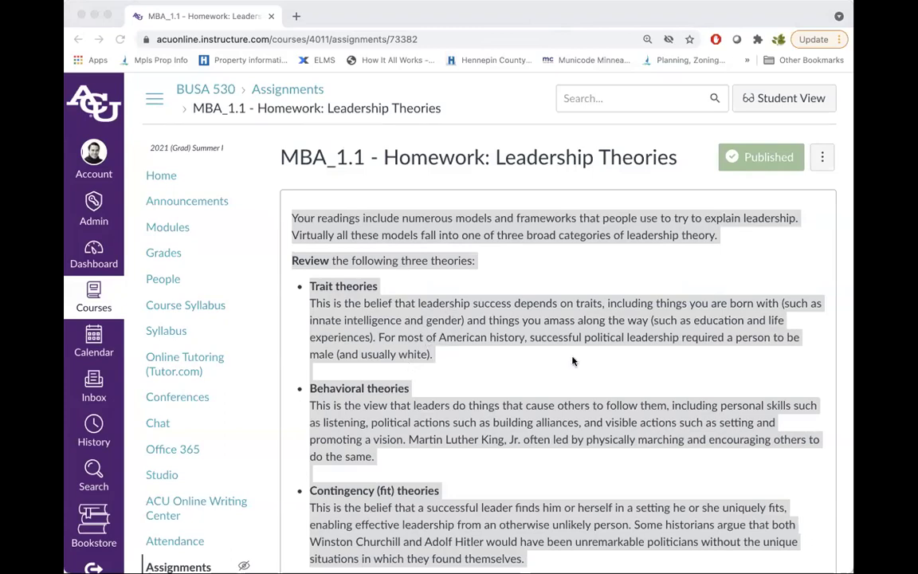
key("super+Tab")
Paste the homework instructions under the heading using Match Destination Formatting
key("super+v")
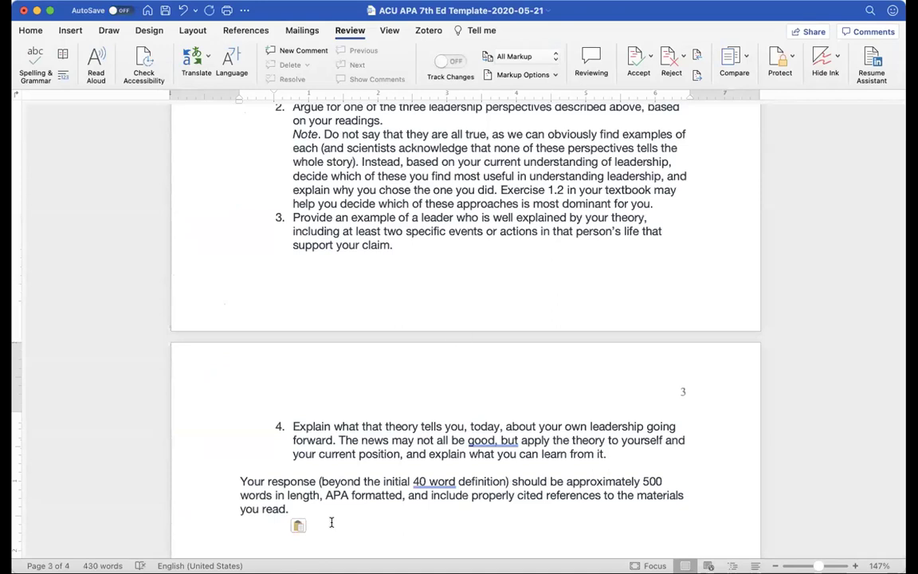
left_click(298, 525)
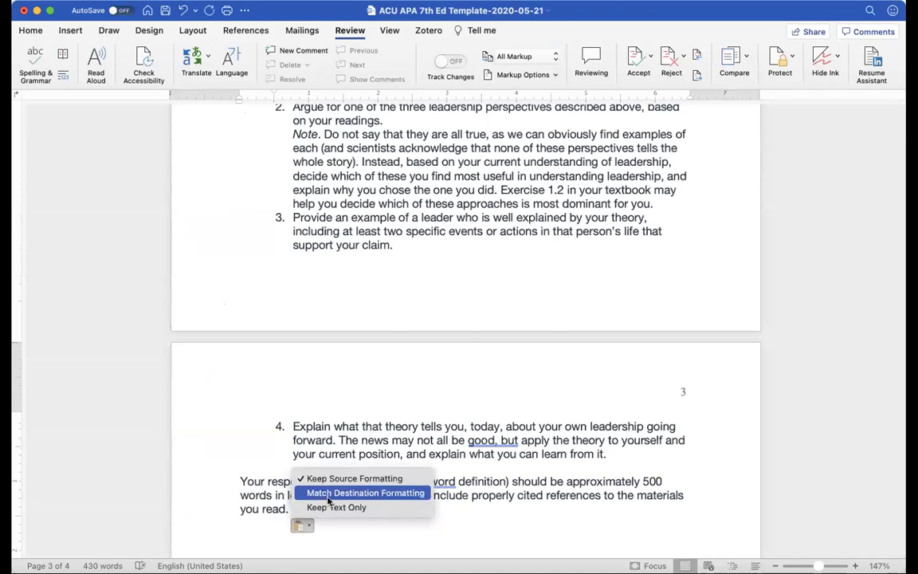
left_click(328, 498)
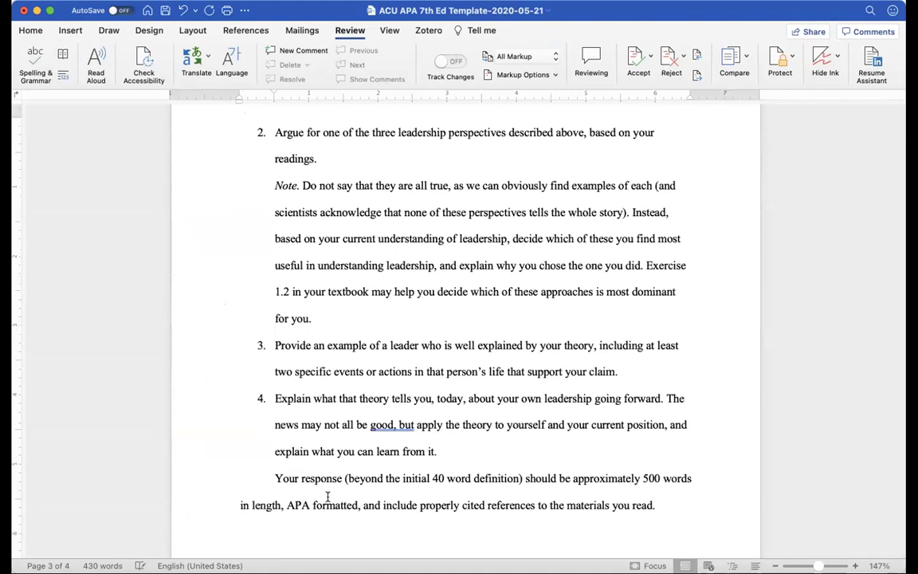
scroll(328, 500, "up", 5)
scroll(327, 500, "up", 10)
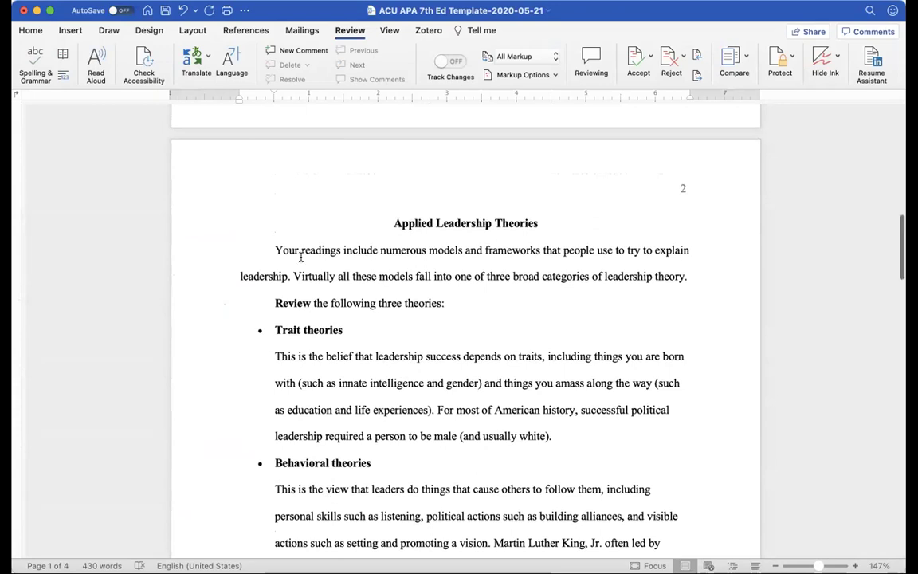
left_click_drag(274, 250, 686, 278)
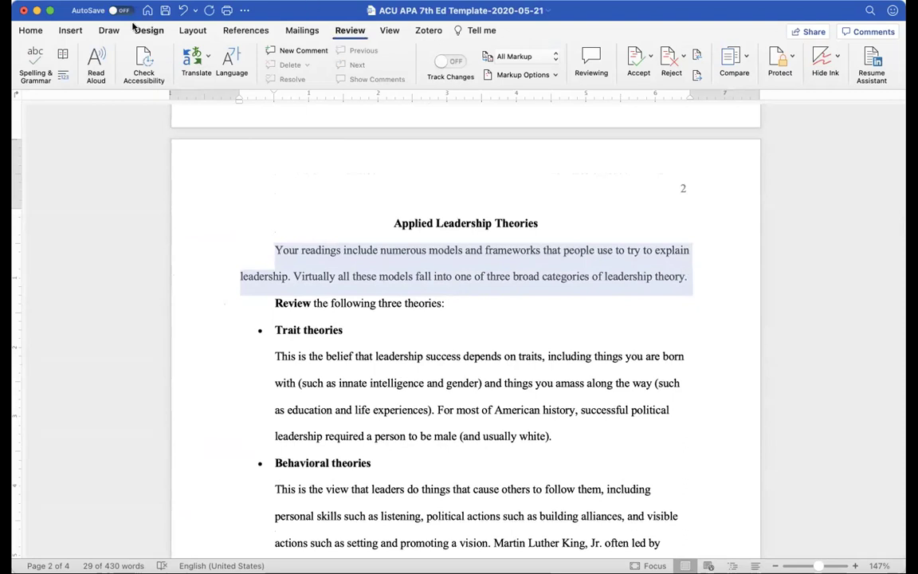
Strike through the opening instruction paragraph and the three-theories review section
left_click(31, 30)
left_click(145, 75)
scroll(375, 347, "down", 10)
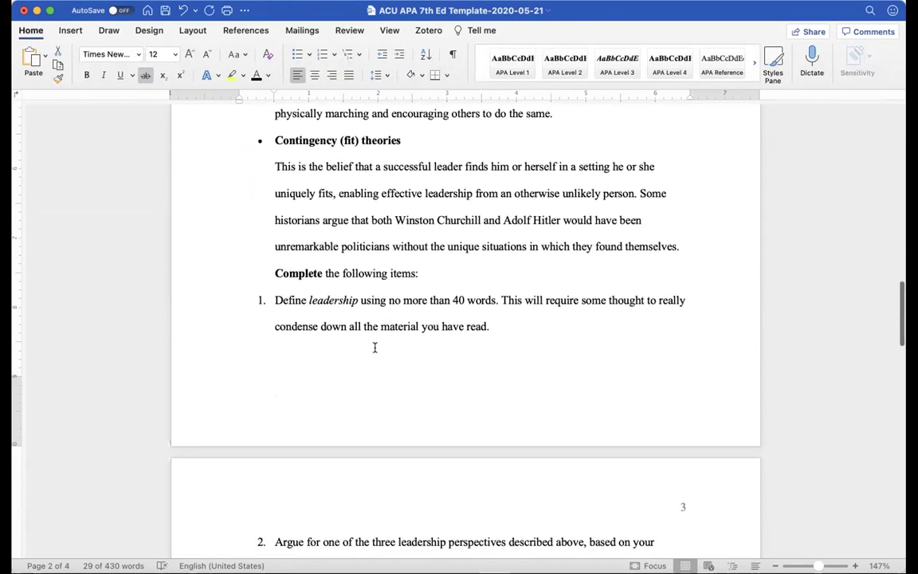
left_click(708, 252)
scroll(708, 252, "up", 10)
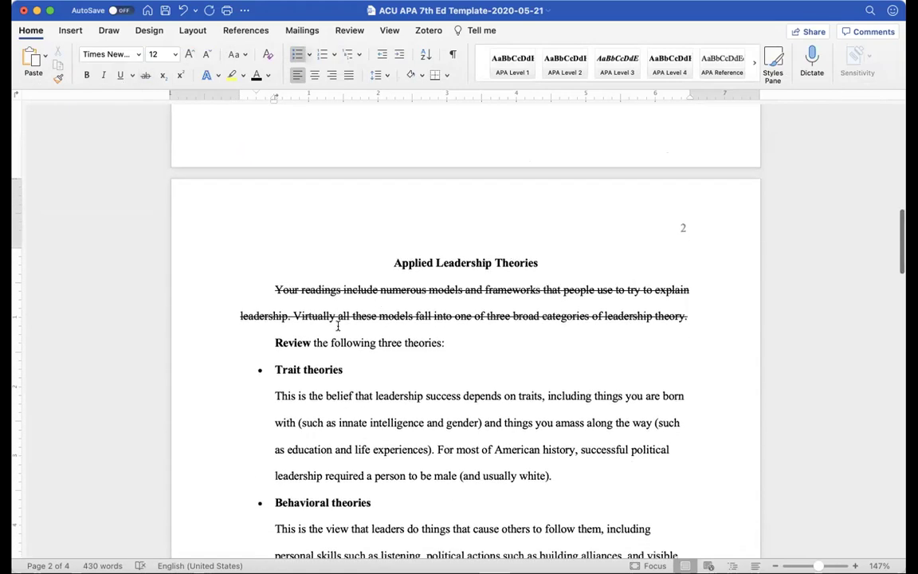
left_click(275, 342, "shift")
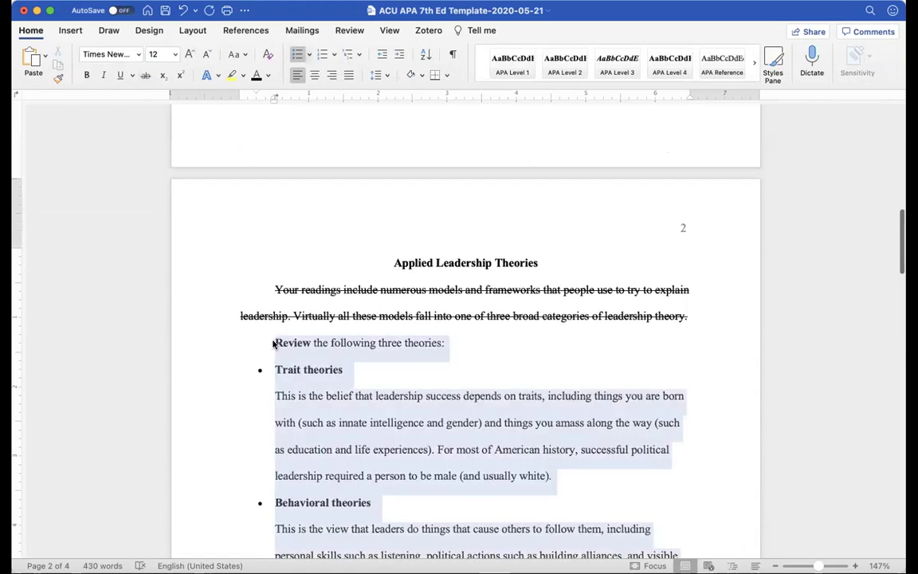
left_click(143, 75)
Strike through item 1's explanatory sentence and the 'Complete the following items:' line
scroll(209, 338, "down", 3)
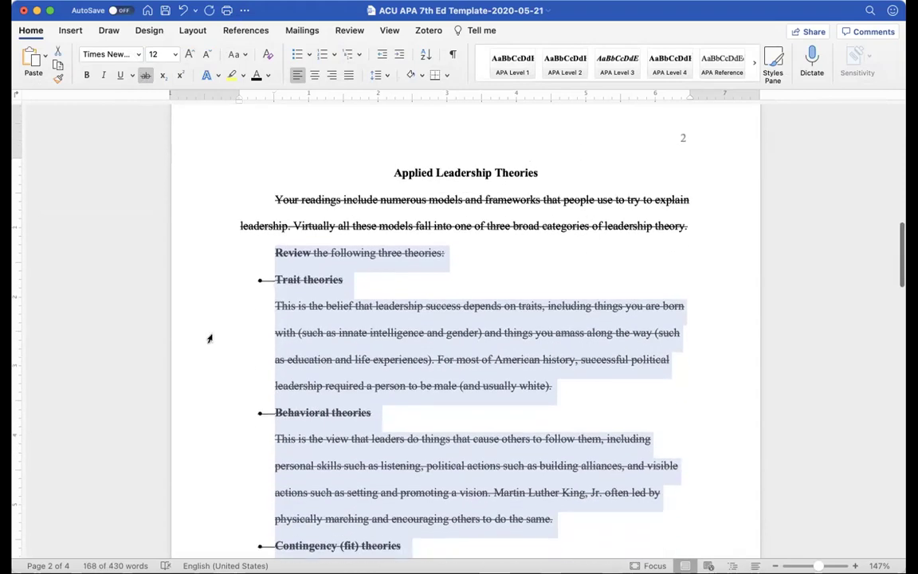
scroll(332, 234, "up", 5)
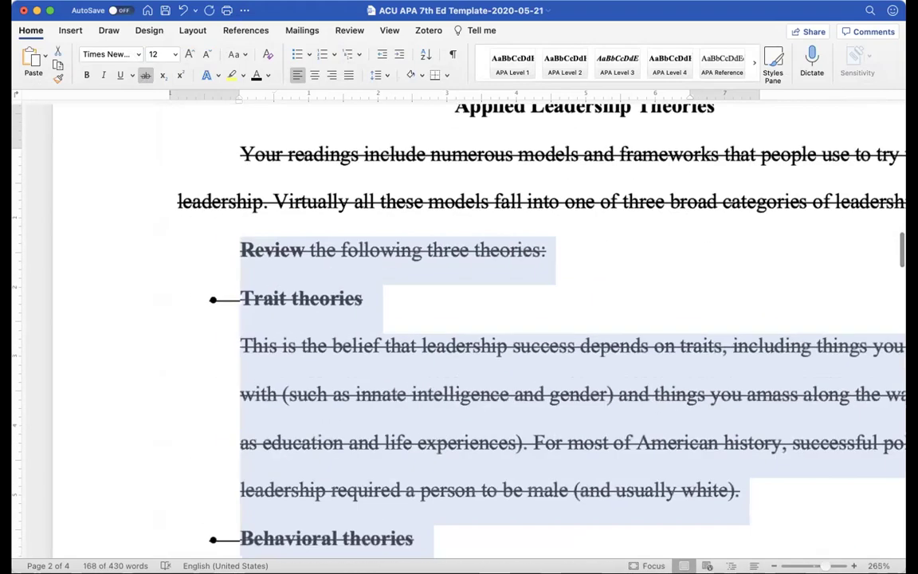
scroll(332, 234, "down", 2)
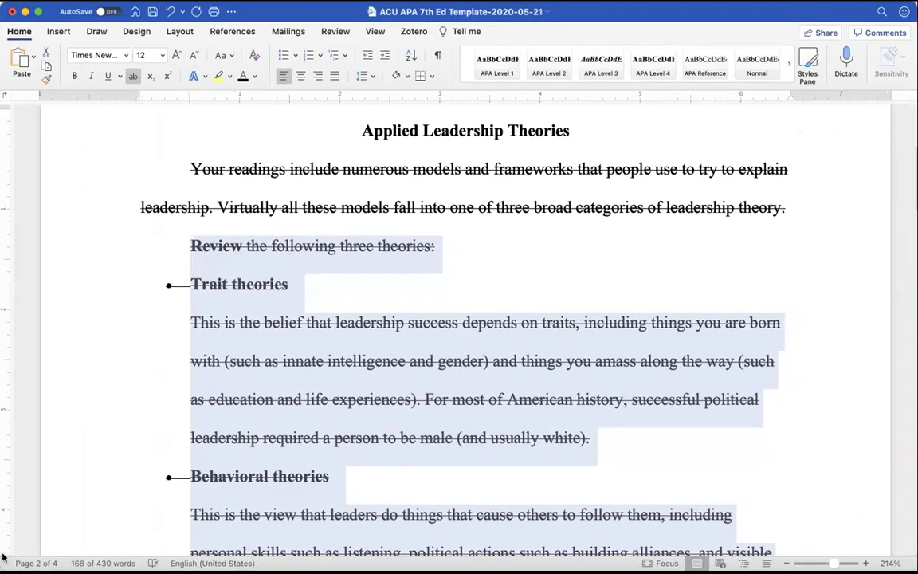
scroll(245, 440, "down", 10)
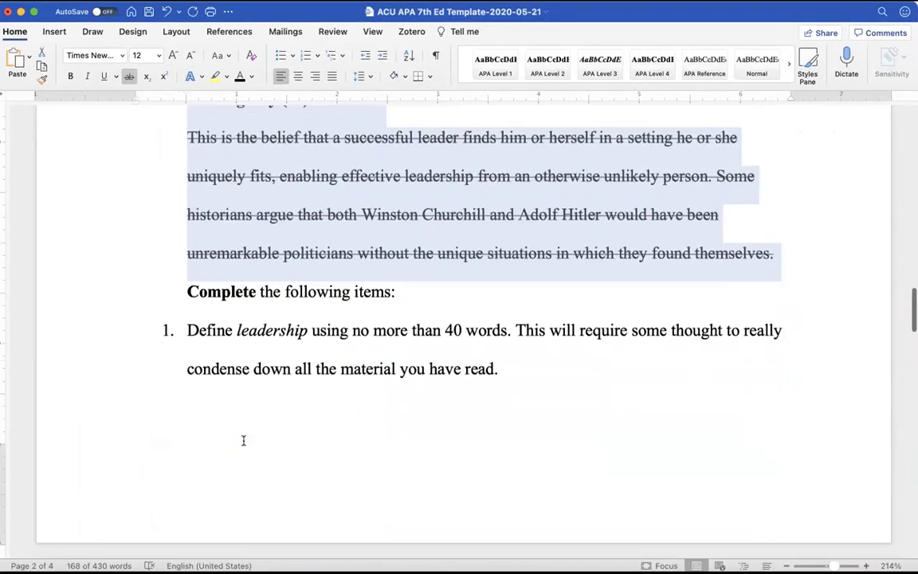
scroll(244, 440, "down", 5)
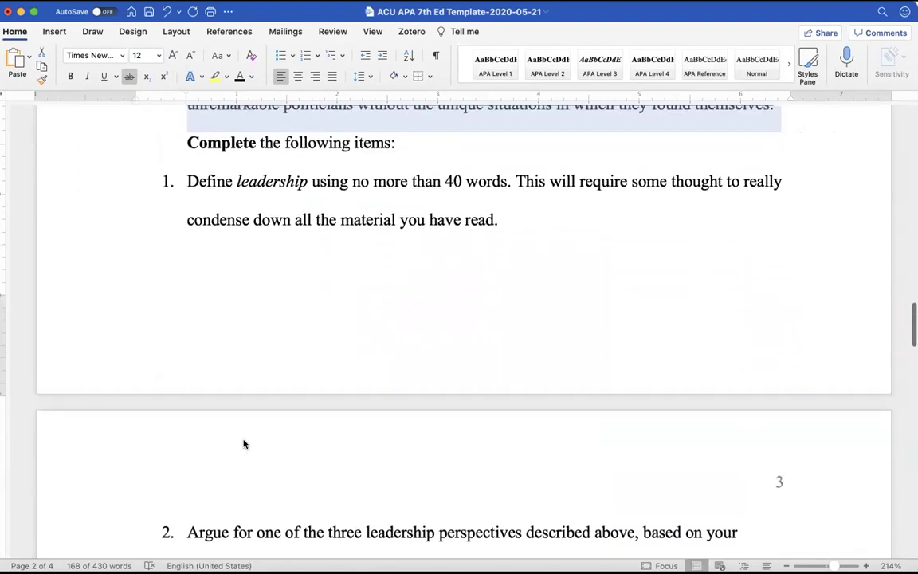
scroll(244, 443, "down", 1)
scroll(244, 444, "up", 2)
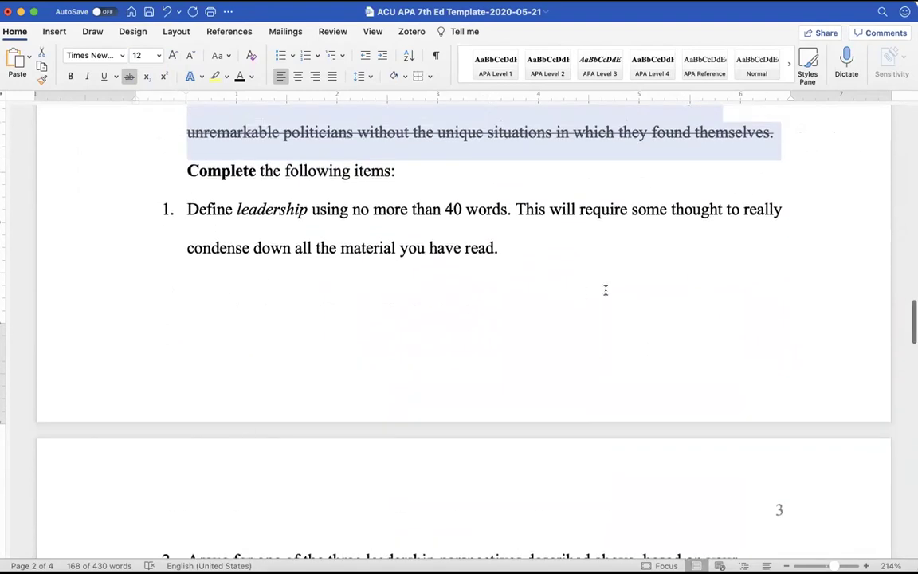
left_click(525, 212)
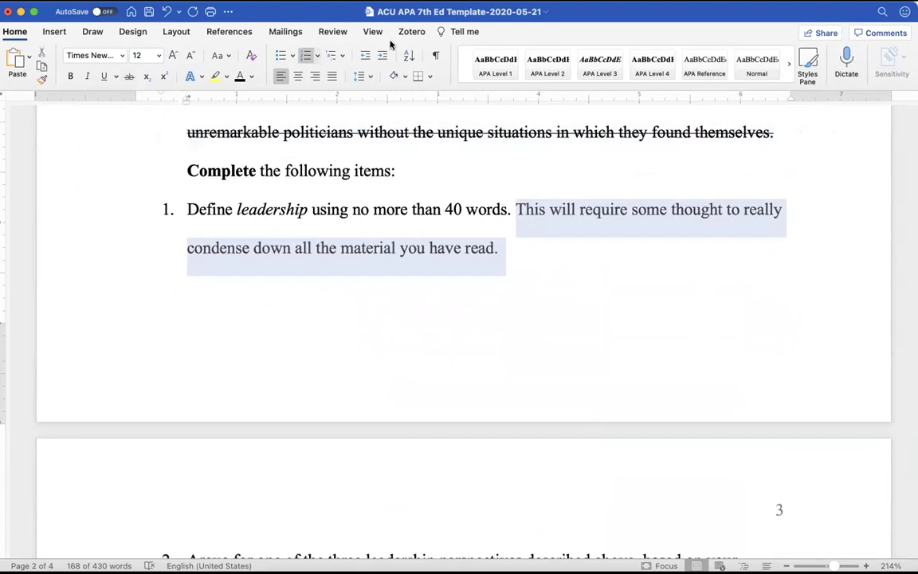
left_click(128, 76)
left_click_drag(409, 162, 207, 164)
left_click(125, 77)
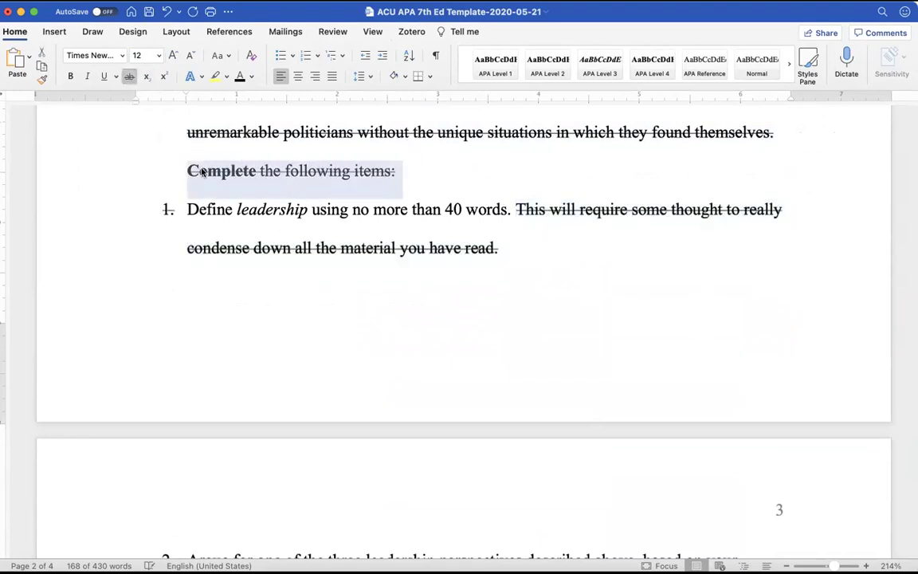
scroll(201, 171, "down", 5)
scroll(200, 168, "up", 6)
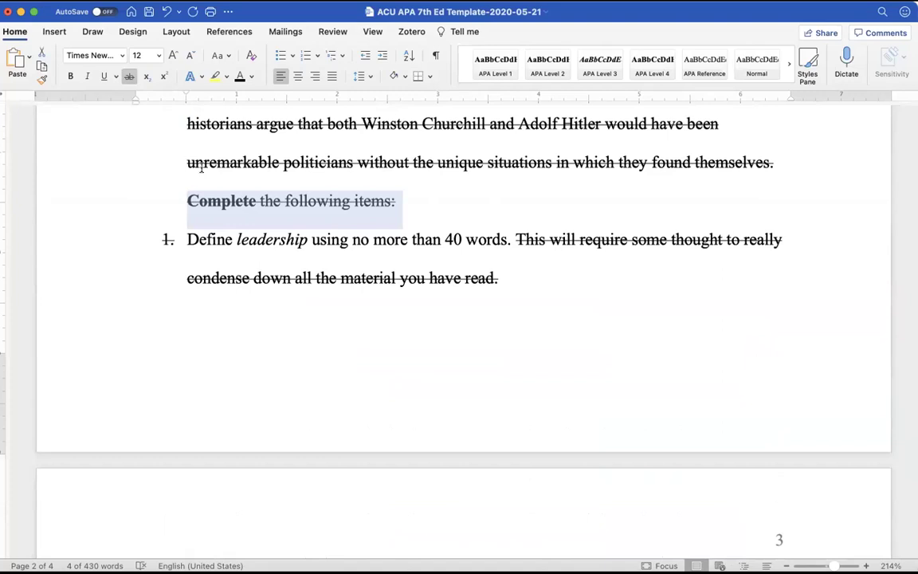
Add indented bullets 'I define leadership as...' and 'Leadership is...' under item 1
left_click(537, 281)
key("Return")
key("Tab")
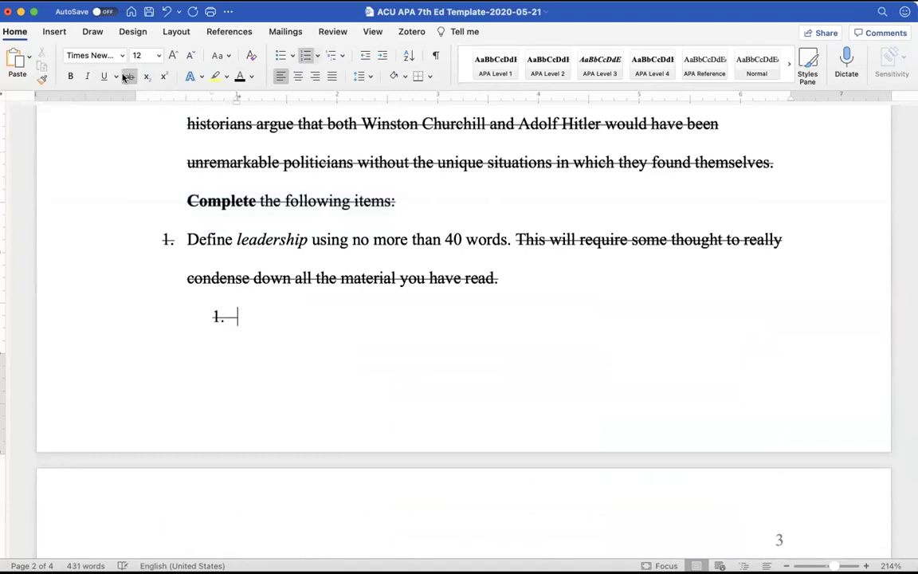
left_click(280, 57)
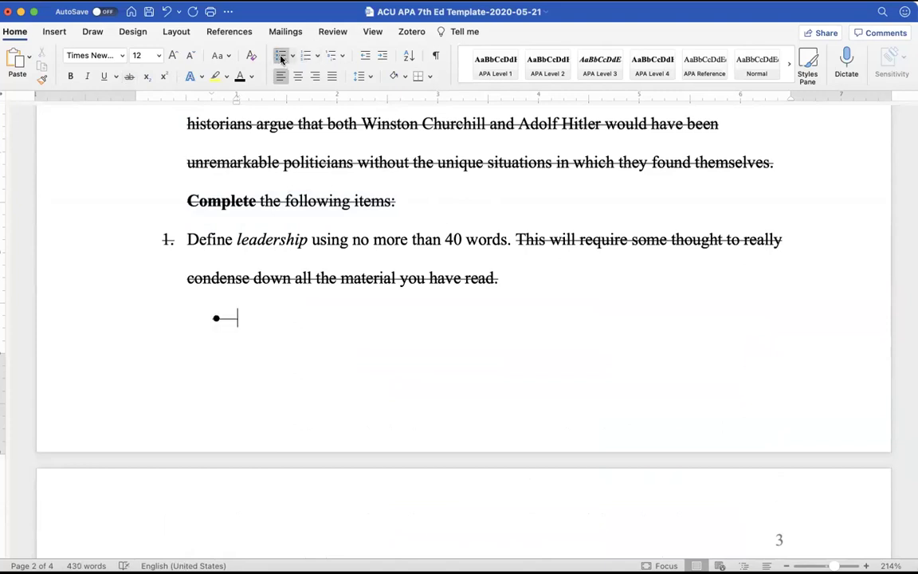
type("I define")
key("BackSpace")
key("BackSpace")
type("efine leadership as...")
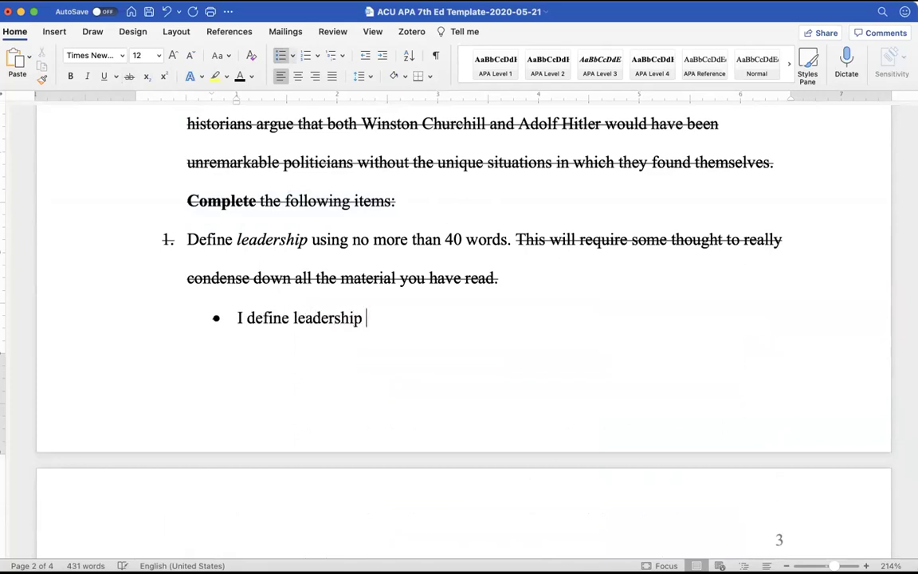
key("Return")
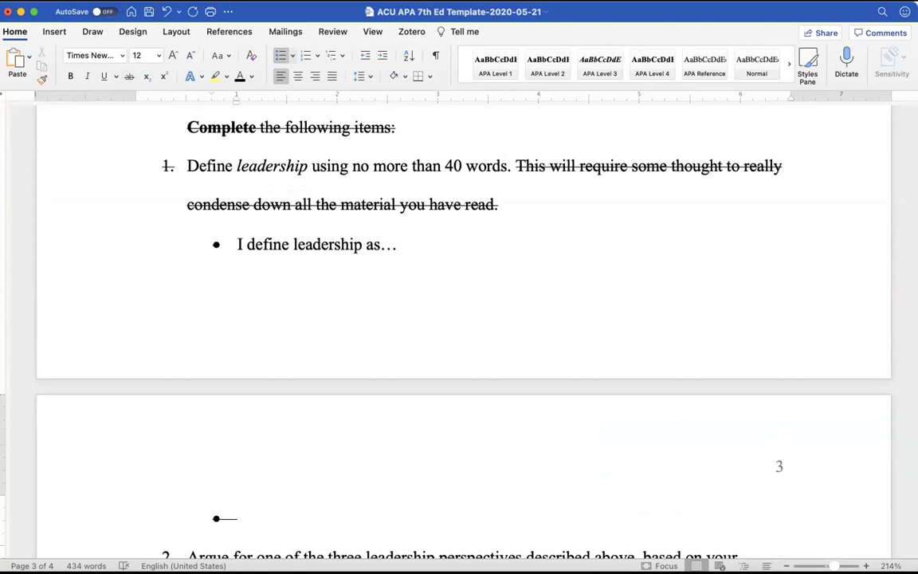
type("Leadership is ")
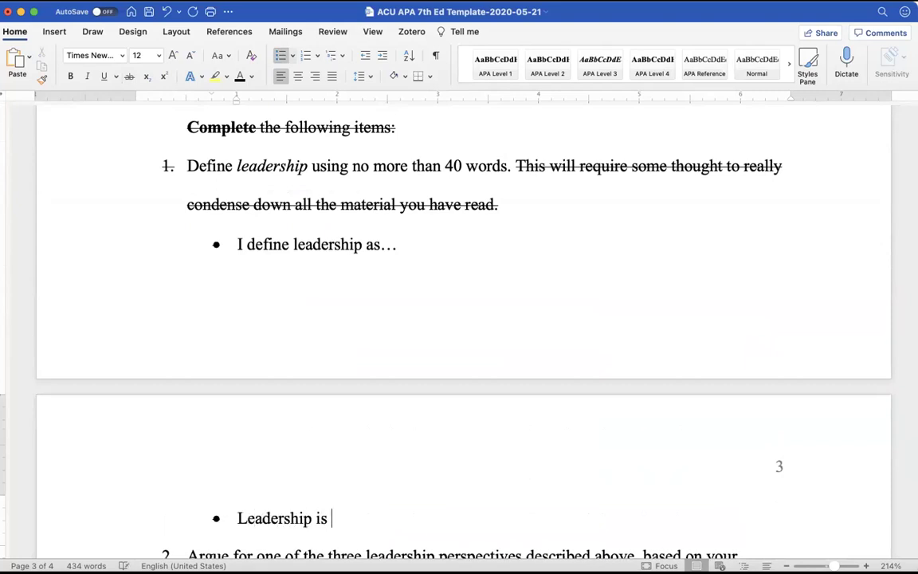
type("...")
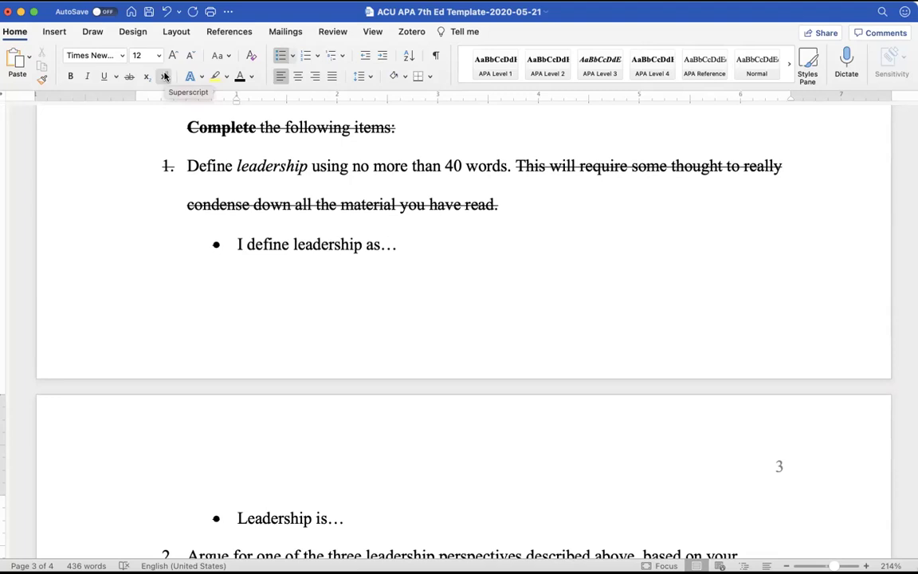
scroll(296, 322, "down", 5)
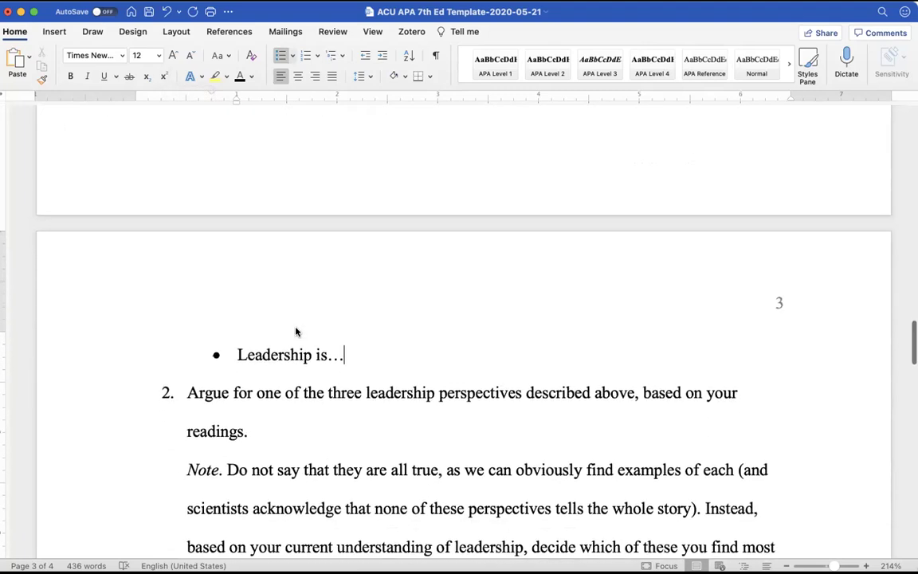
Strike through item 2's note opening, the Exercise 1.2 sentence and the 'Your response' paragraph
scroll(296, 322, "down", 2)
scroll(296, 325, "down", 2)
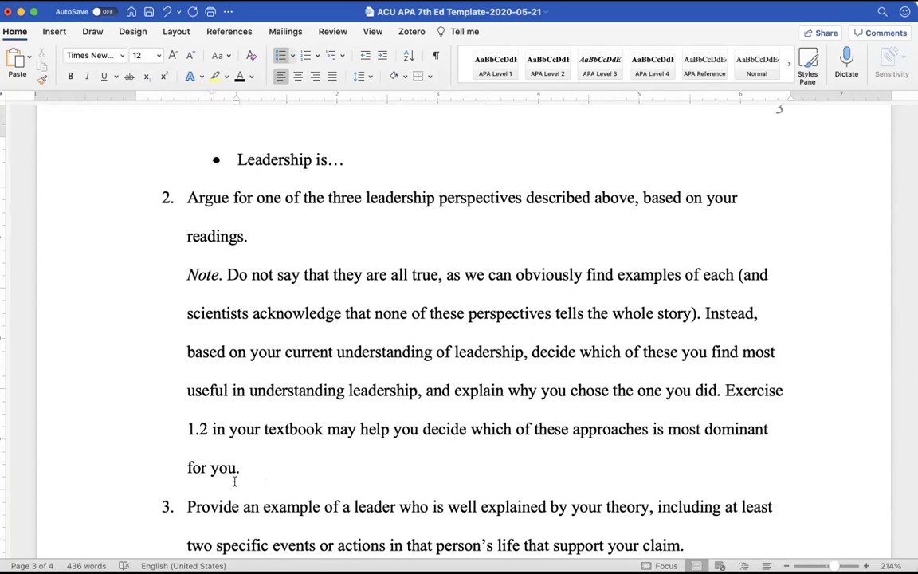
left_click_drag(177, 273, 524, 351)
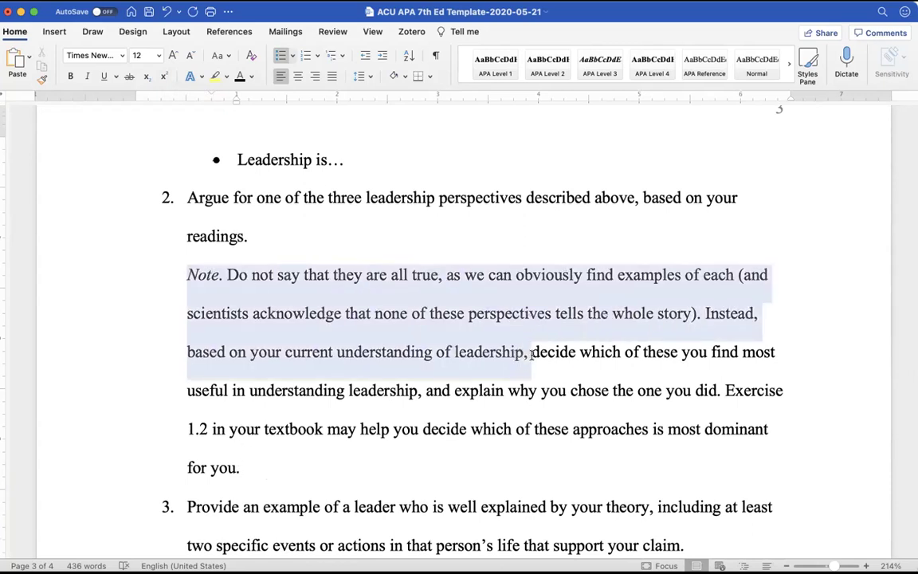
left_click(130, 77)
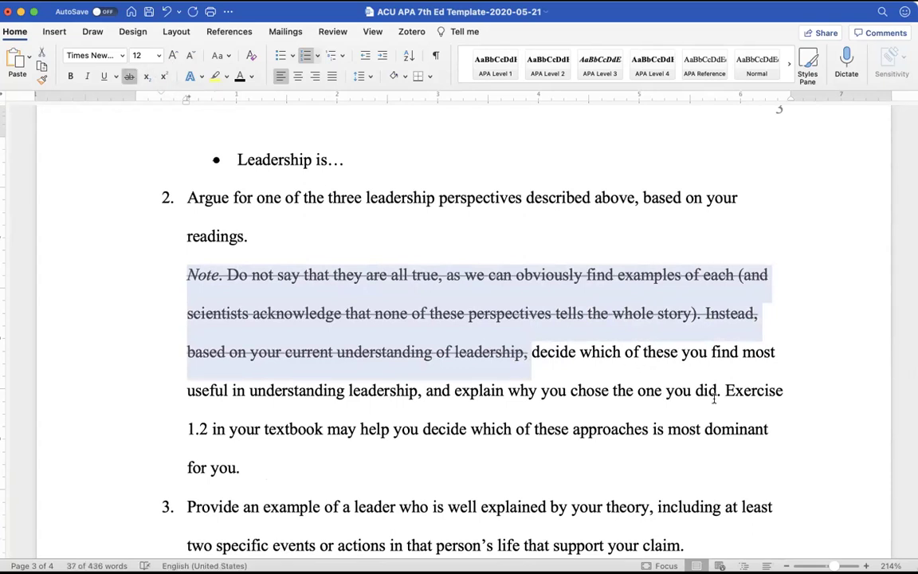
left_click_drag(724, 390, 686, 463)
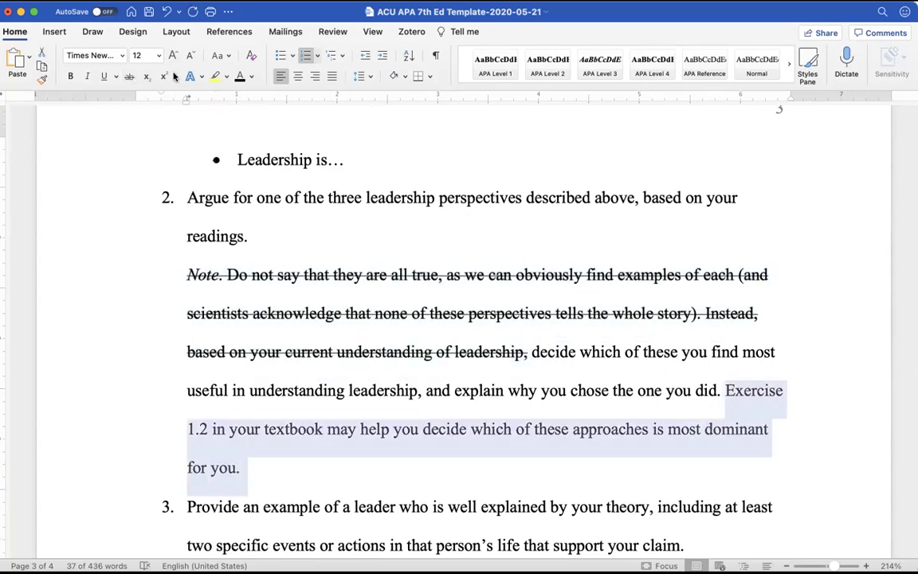
left_click(129, 75)
scroll(284, 274, "down", 1)
scroll(284, 274, "down", 10)
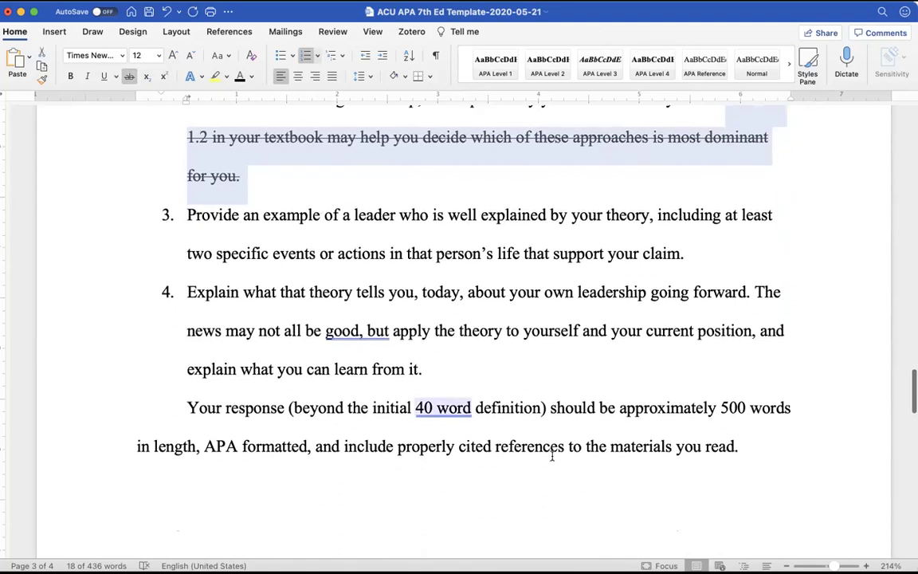
left_click_drag(738, 446, 176, 417)
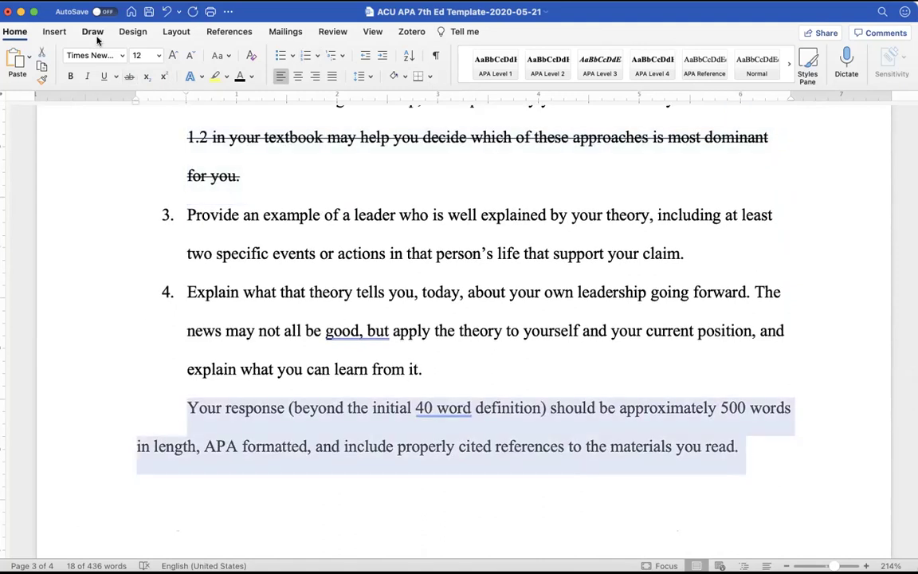
left_click(128, 76)
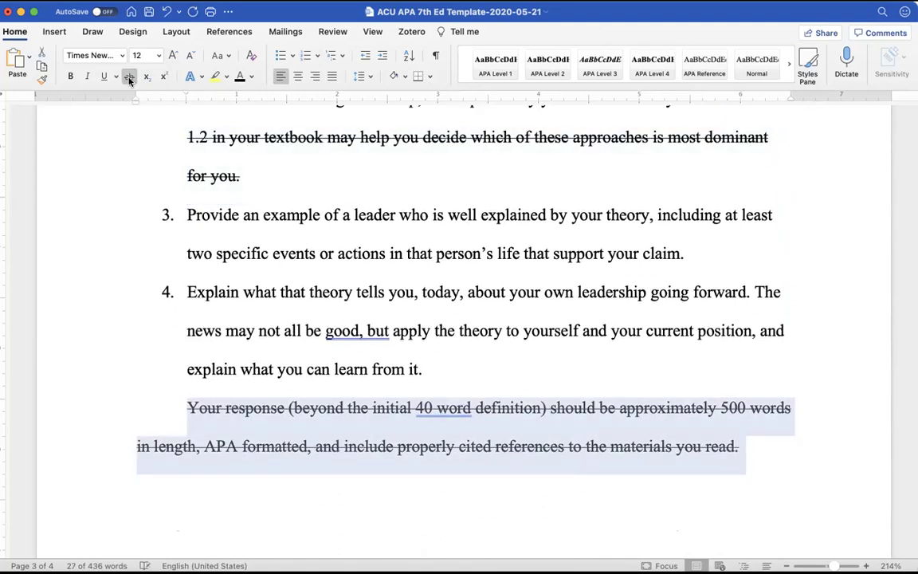
scroll(156, 184, "up", 15)
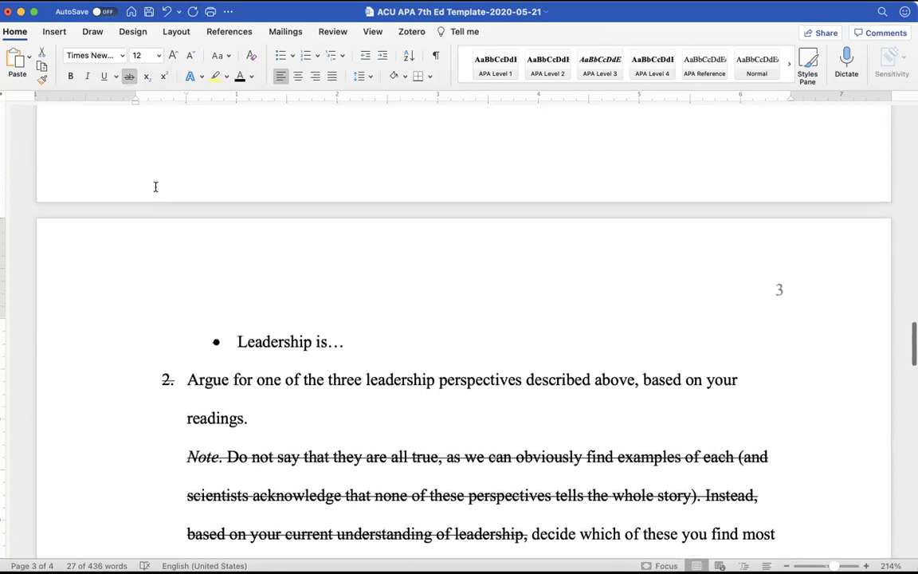
scroll(156, 186, "up", 4)
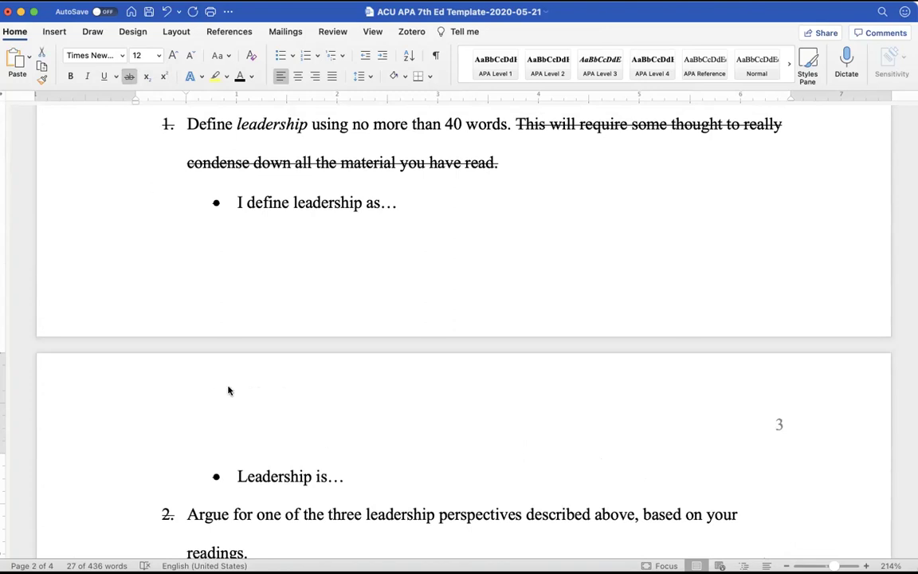
scroll(228, 388, "down", 10)
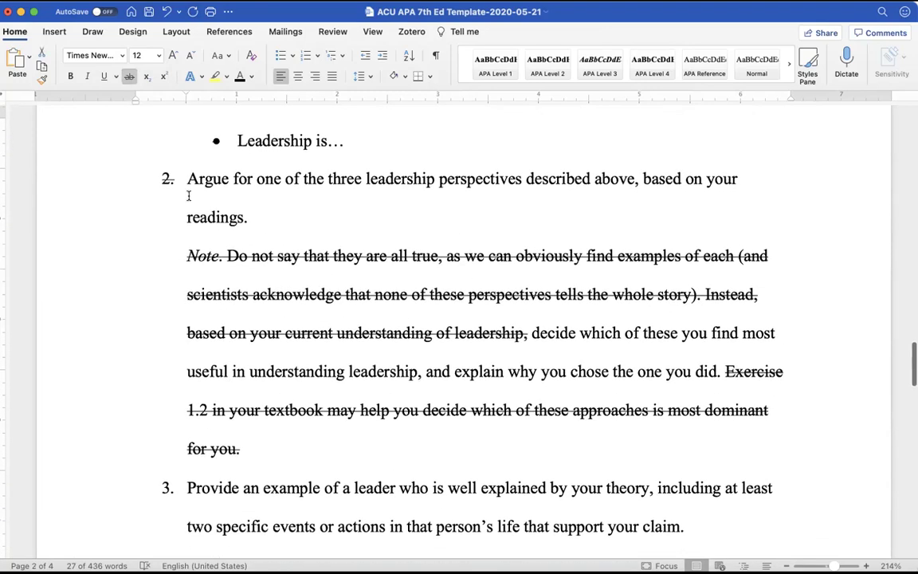
left_click_drag(183, 178, 242, 218)
scroll(243, 222, "down", 5)
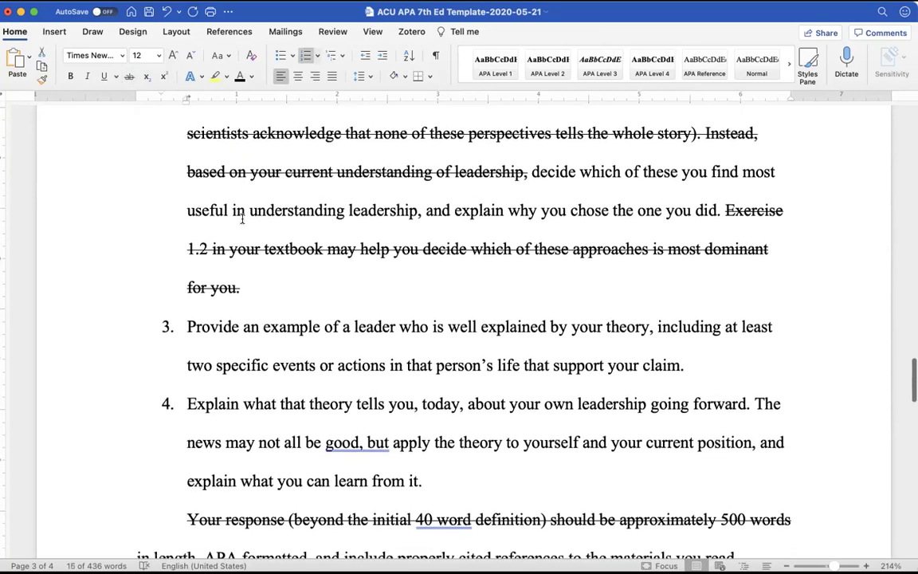
left_click_drag(184, 325, 214, 403)
scroll(213, 401, "up", 7)
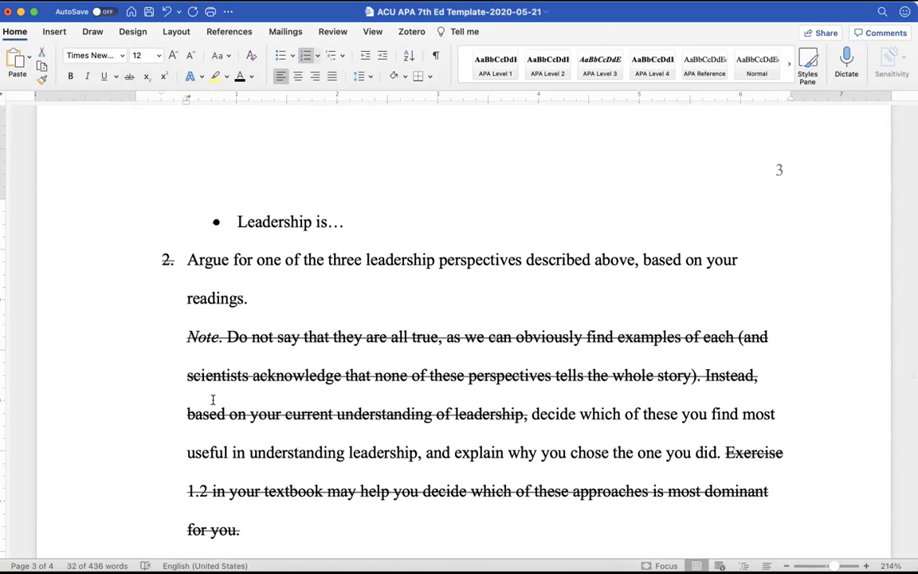
scroll(213, 399, "up", 10)
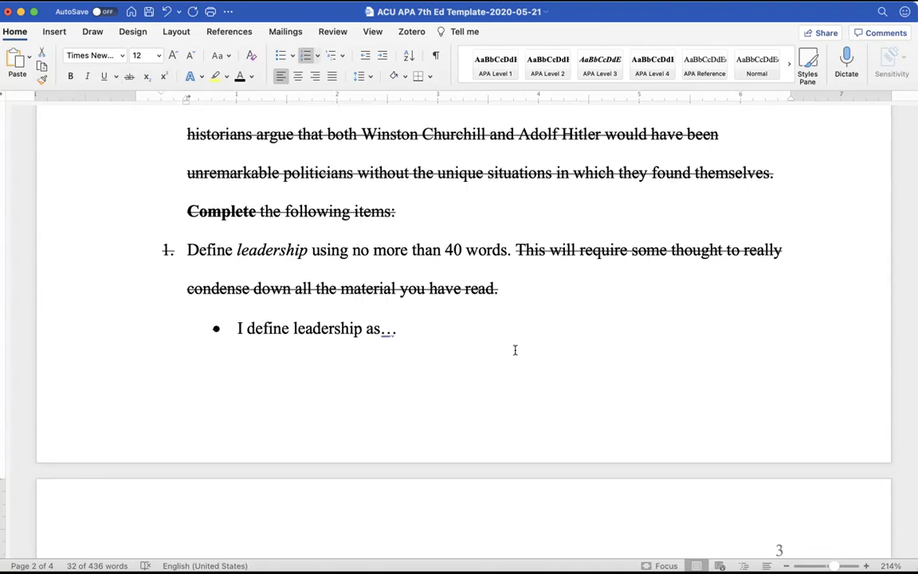
scroll(514, 352, "down", 4)
scroll(515, 303, "up", 2)
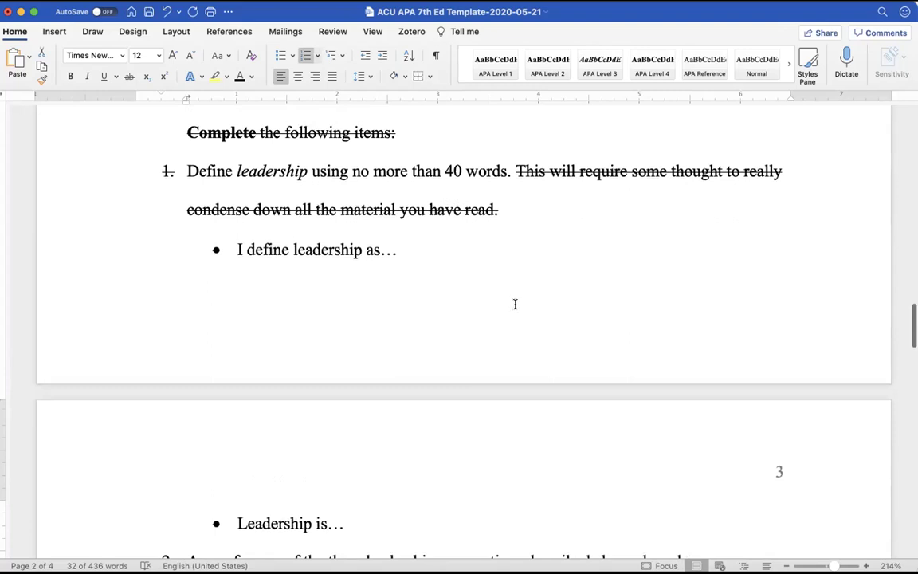
Add '(1 paragraph max)' after item 1's sentence, without strikethrough
left_click(540, 217)
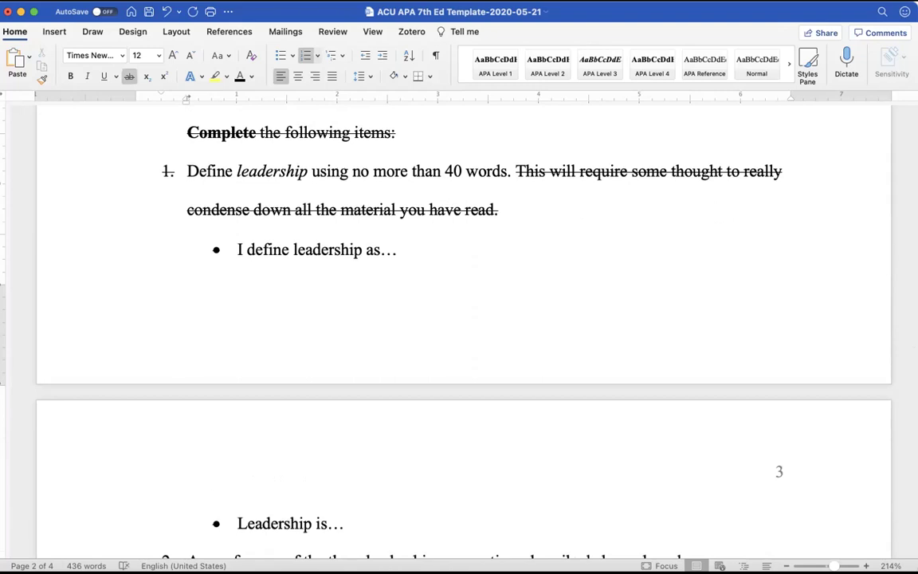
type("(1 paragraph max)")
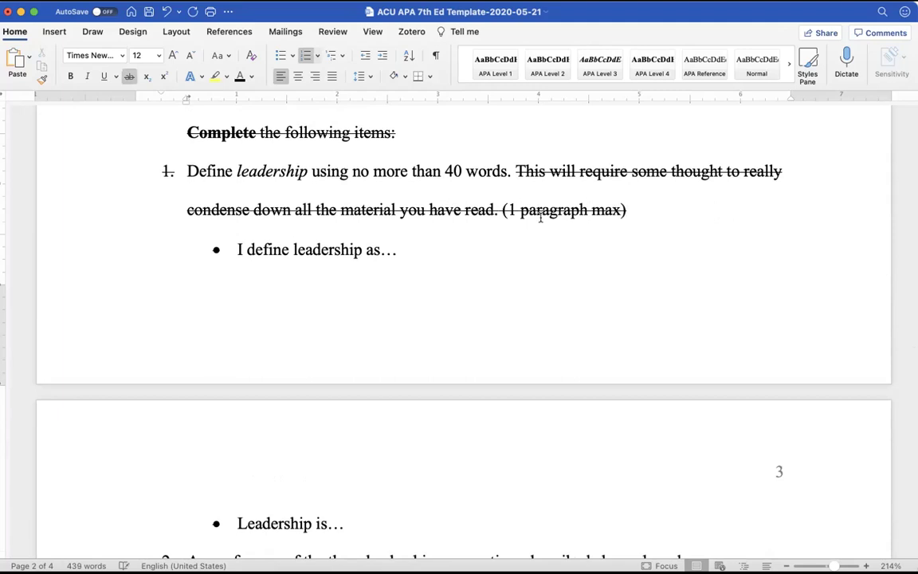
left_click(502, 209, "shift")
key("super+c")
left_click(128, 76)
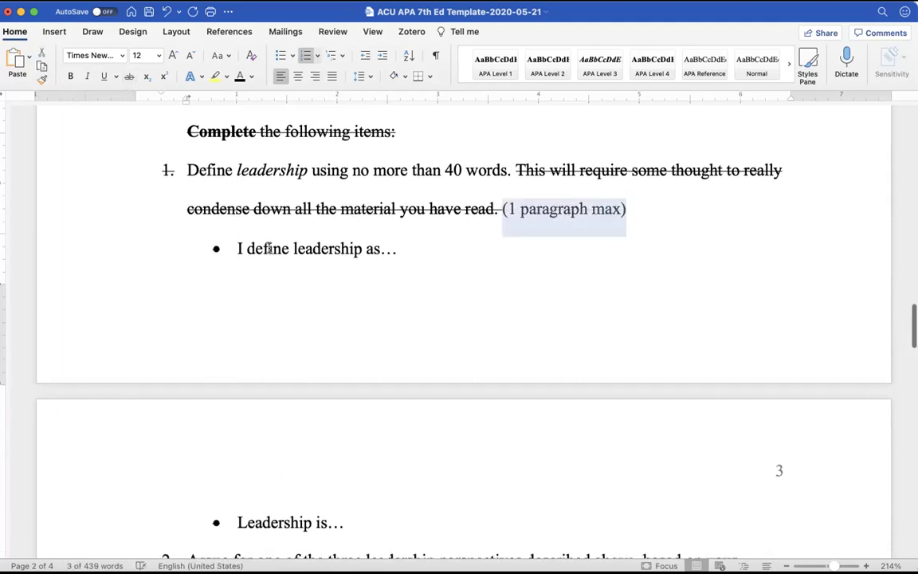
Append '(2 paragraphs max)' to the ends of items 2, 3 and 4
scroll(270, 248, "down", 5)
left_click(364, 374)
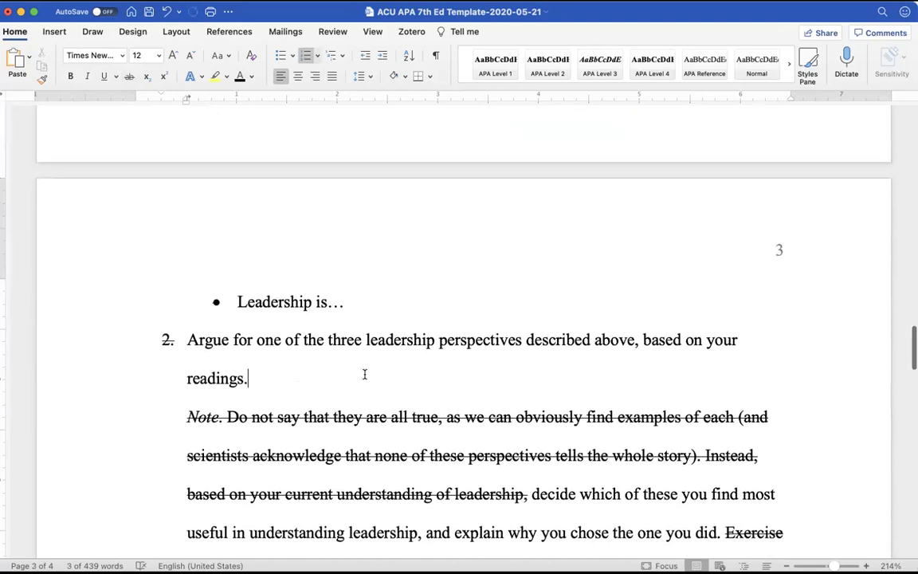
key("super+v")
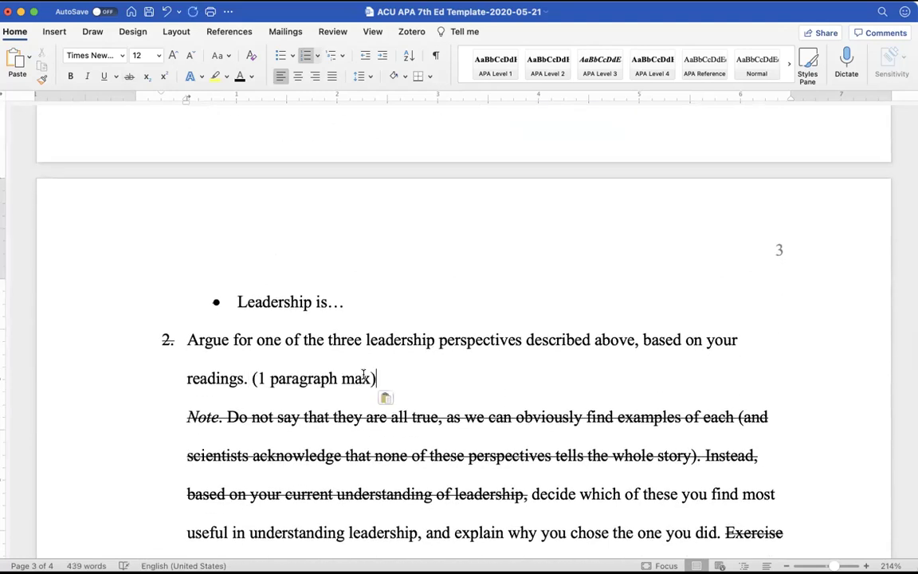
left_click(264, 379)
key("BackSpace")
type("2")
left_click(337, 378)
type("s")
left_click_drag(383, 379, 251, 378)
key("super+c")
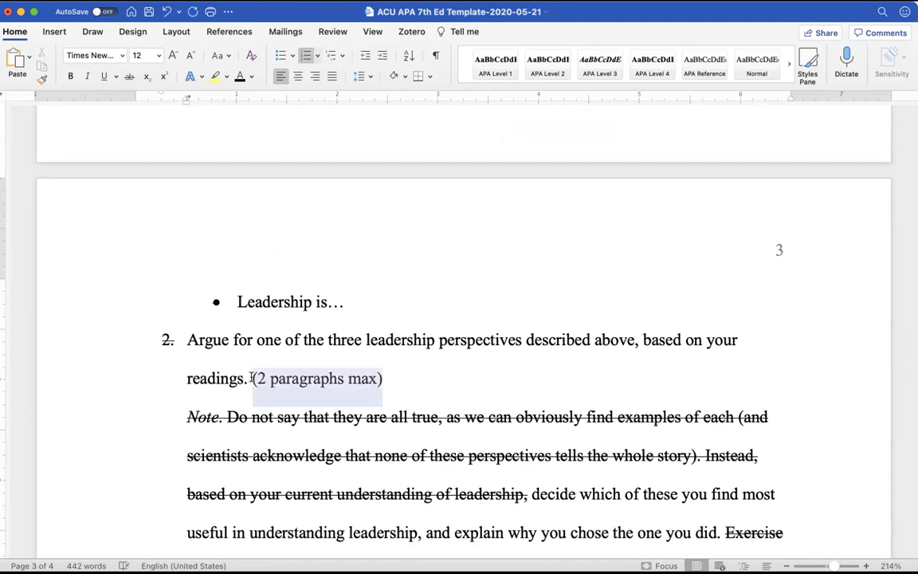
scroll(251, 378, "down", 10)
left_click(761, 227)
key("super+v")
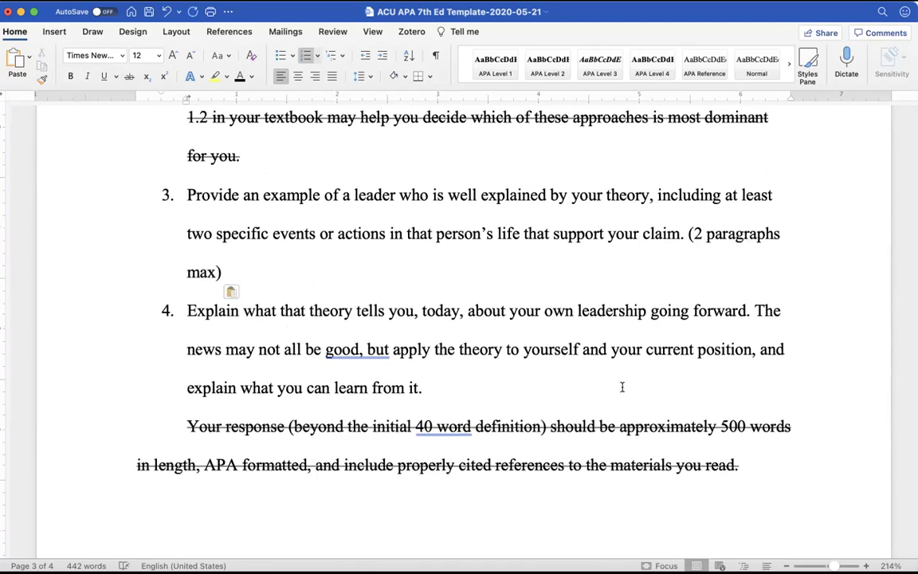
key("super+v")
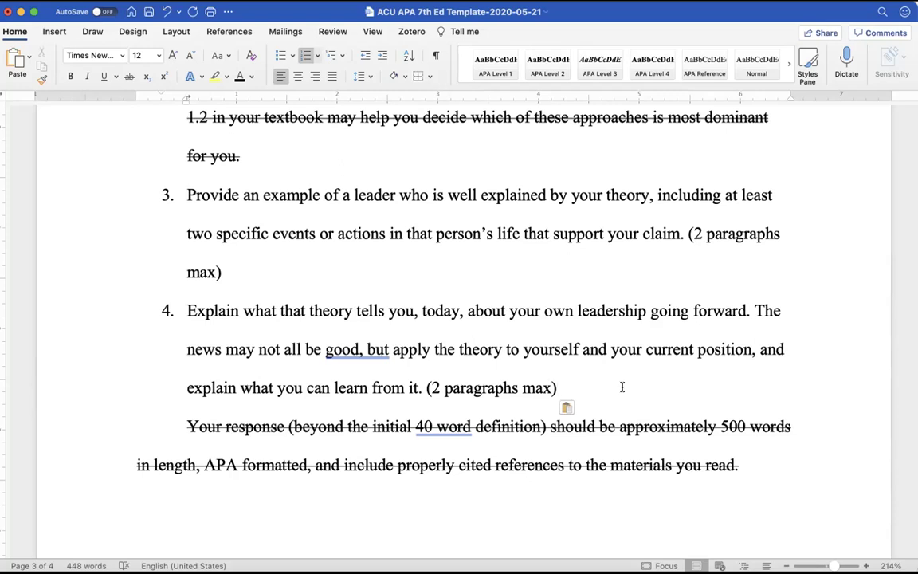
scroll(555, 341, "up", 5)
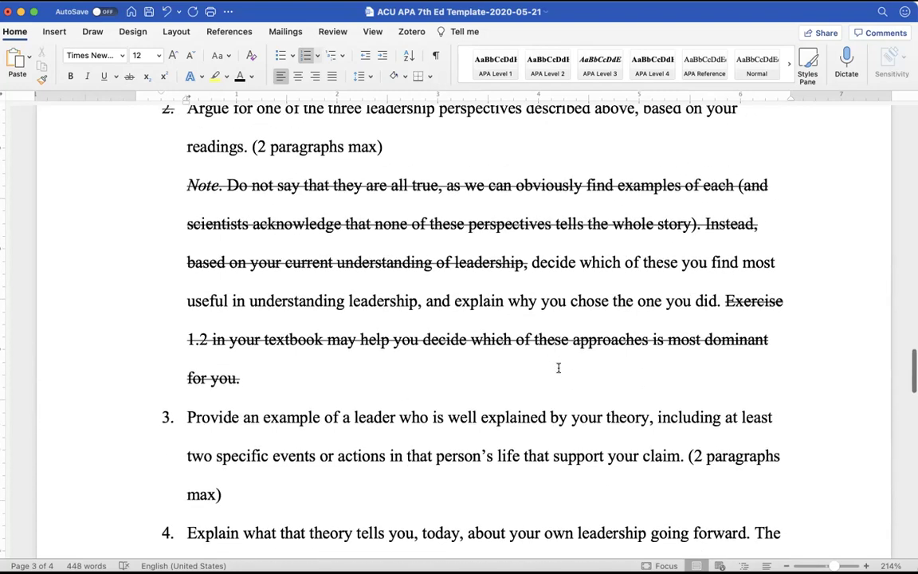
Delete the struck Exercise 1.2 sentence, item 2's note and item 1's extra sentence
left_click_drag(557, 371, 721, 295)
key("BackSpace")
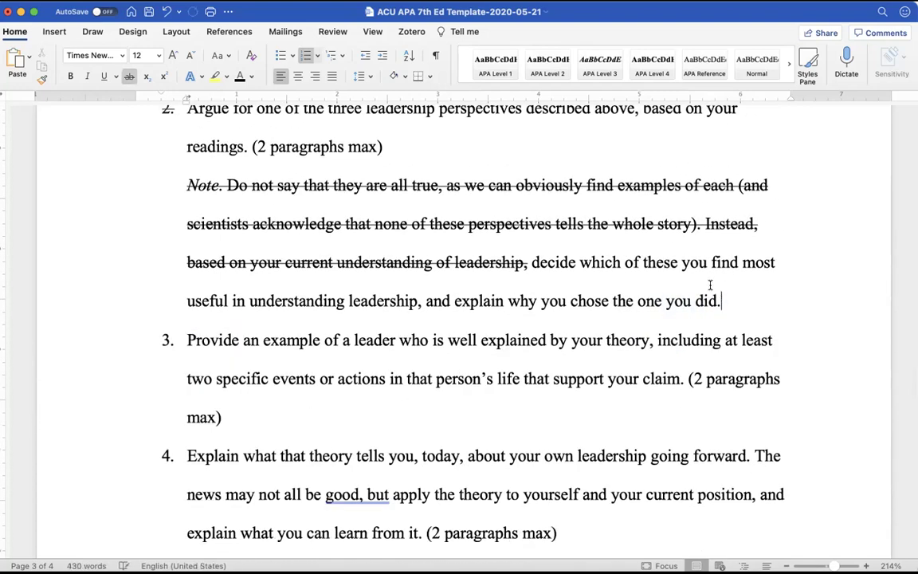
left_click_drag(529, 263, 185, 186)
key("BackSpace")
key("BackSpace")
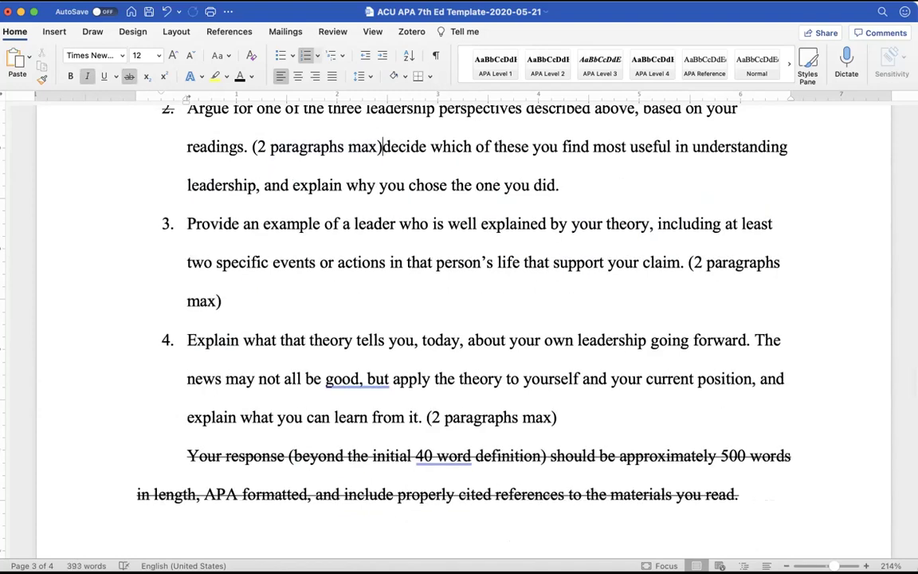
type(".")
scroll(184, 185, "up", 10)
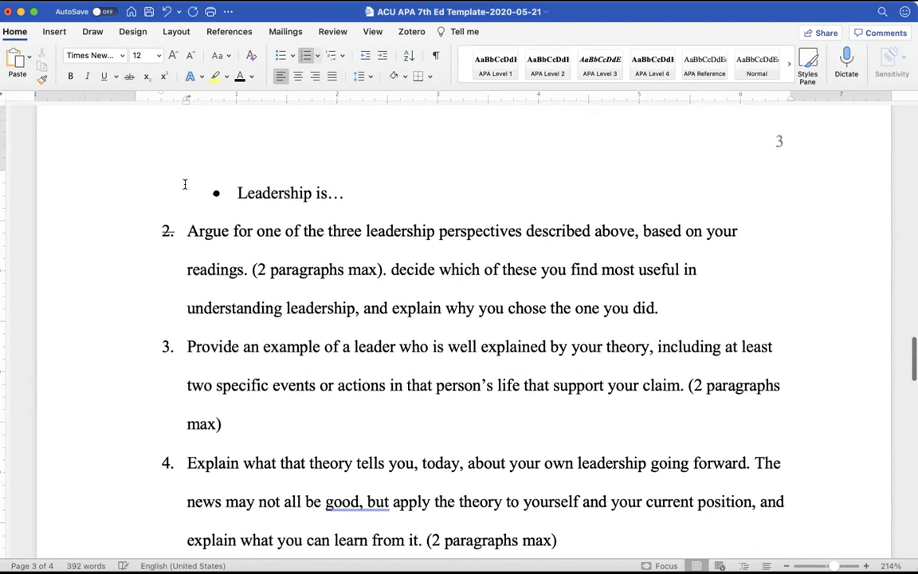
scroll(184, 184, "up", 1)
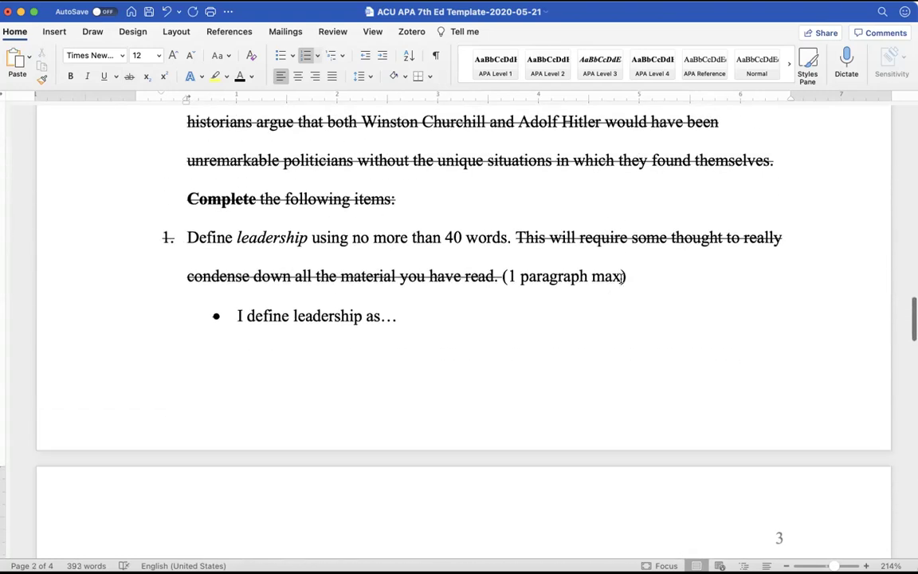
left_click_drag(500, 275, 514, 242)
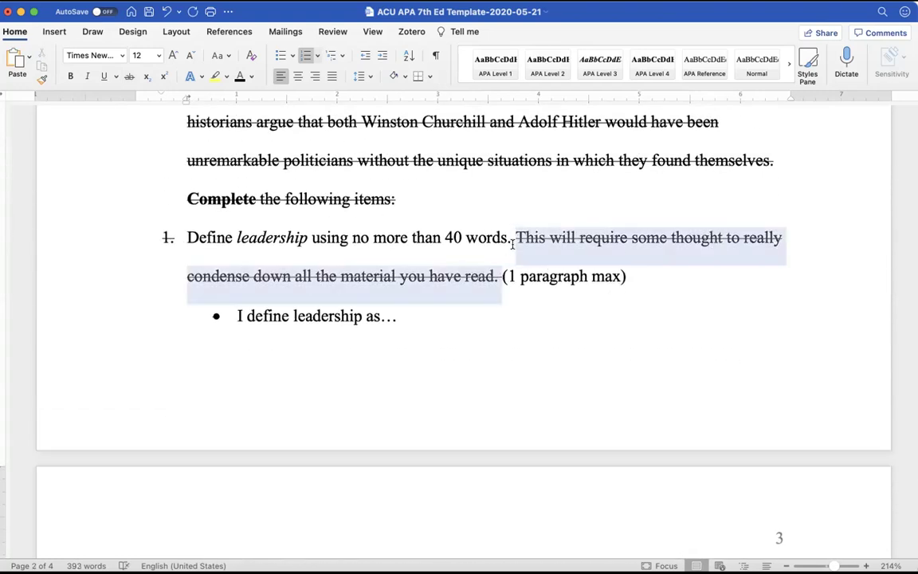
key("BackSpace")
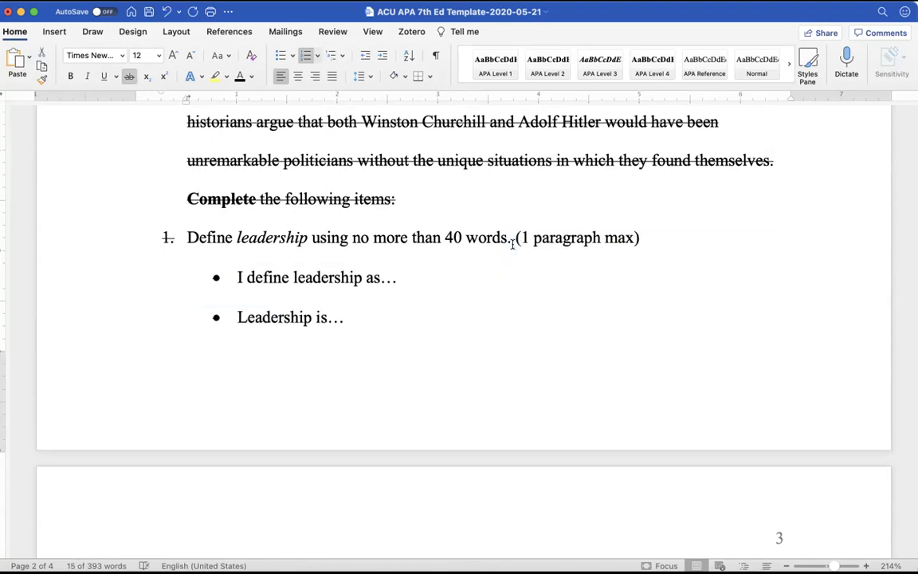
Delete the struck-through introduction above the numbered list
scroll(468, 321, "up", 5)
left_click(449, 352)
left_click_drag(443, 329, 190, 157)
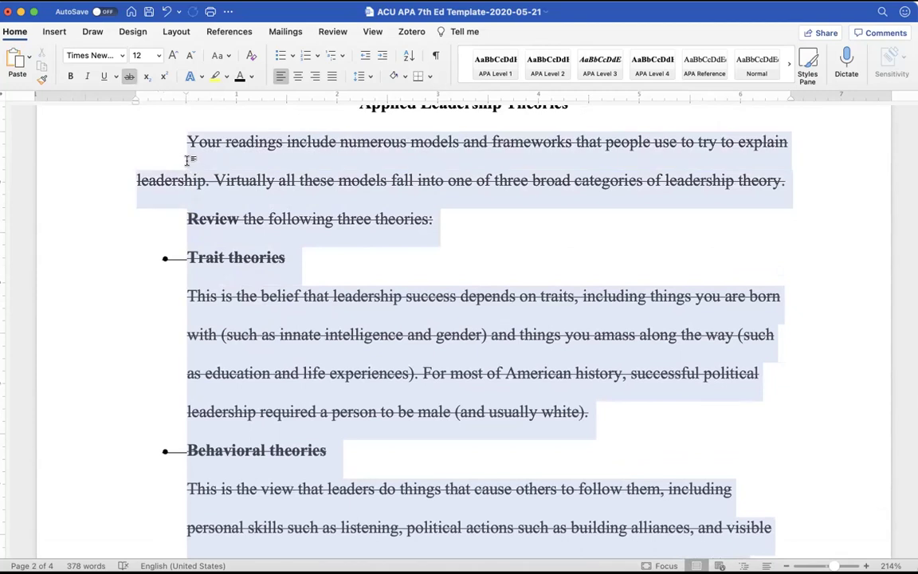
key("BackSpace")
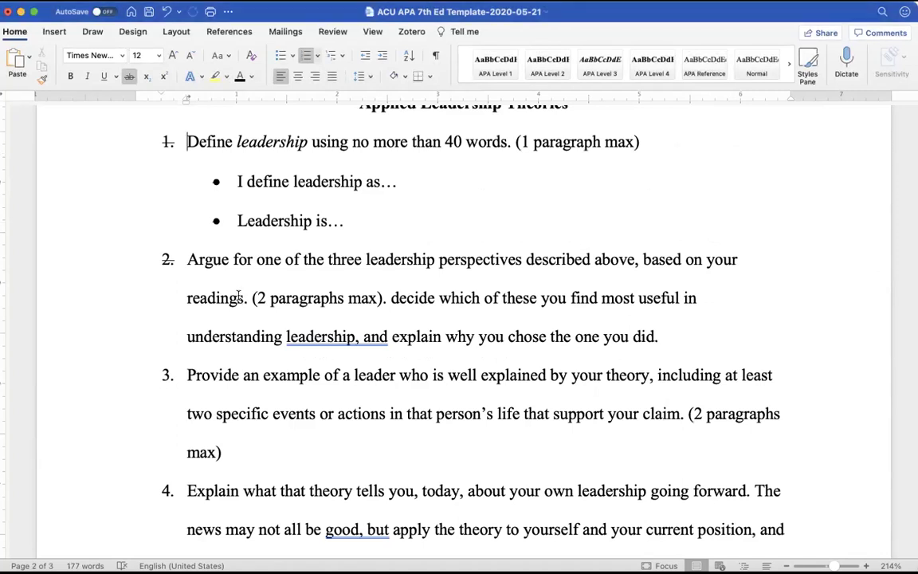
scroll(239, 298, "down", 2)
Insert an indented bullet after 'did.' in item 2 to hold its answer starter
left_click(677, 274)
key("Return")
key("Tab")
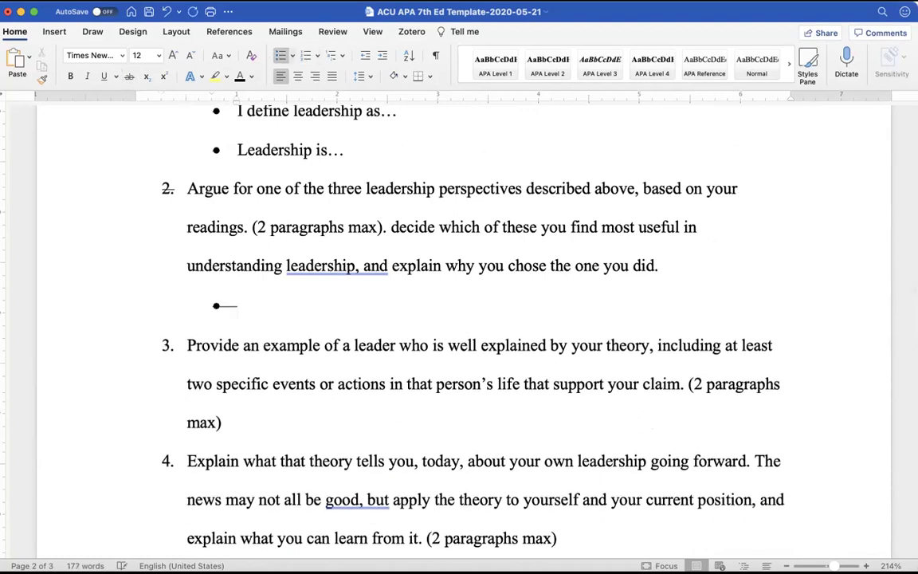
left_click_drag(440, 227, 500, 227)
left_click_drag(580, 226, 353, 268)
left_click(313, 299)
Type 'I find' on the new bullet and remove its strikethrough formatting
type("I find")
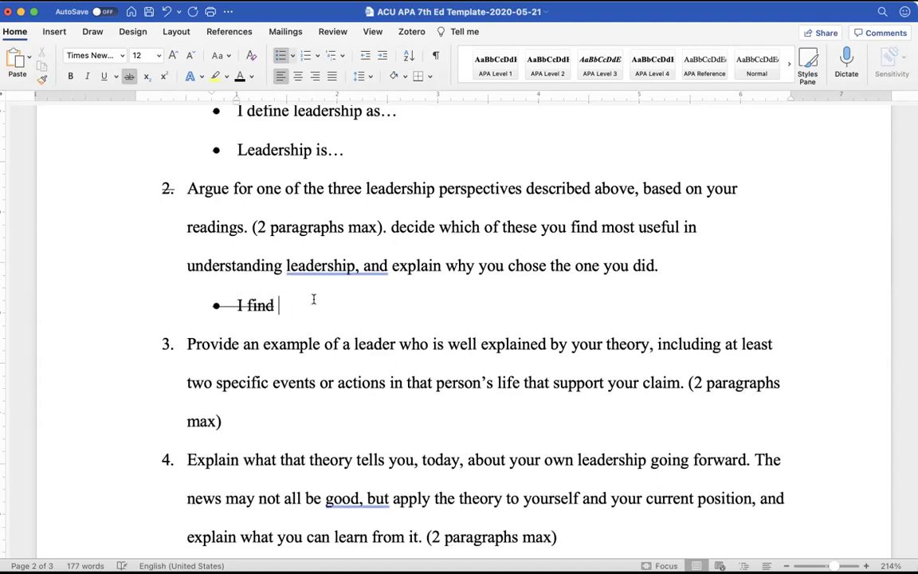
key("shift+Home")
left_click(130, 75)
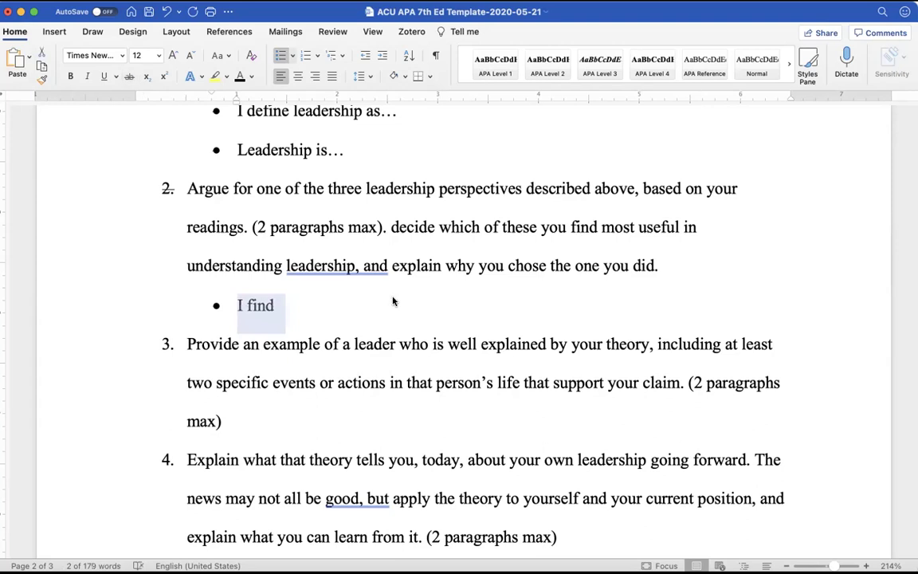
left_click(371, 317)
Complete it as 'I find the contingency/fit theory of leadership to be most useful in understanding leadership', then add 'For example, ....'
scroll(371, 316, "up", 15)
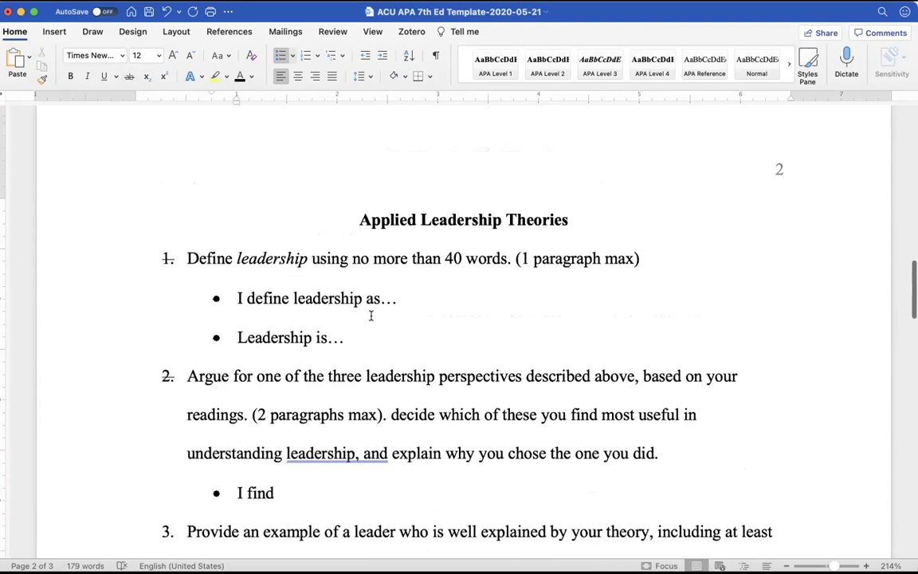
scroll(371, 316, "down", 15)
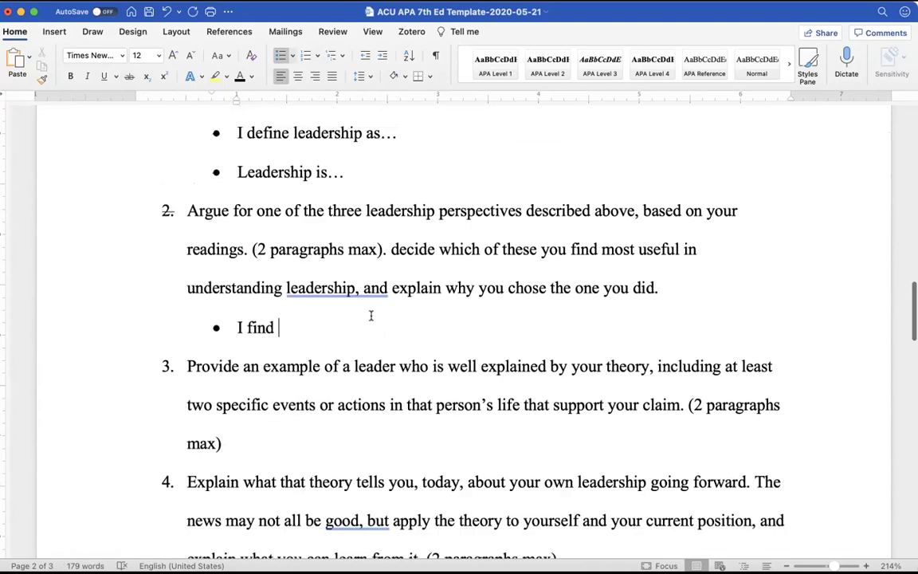
scroll(370, 315, "up", 10)
scroll(370, 314, "up", 1)
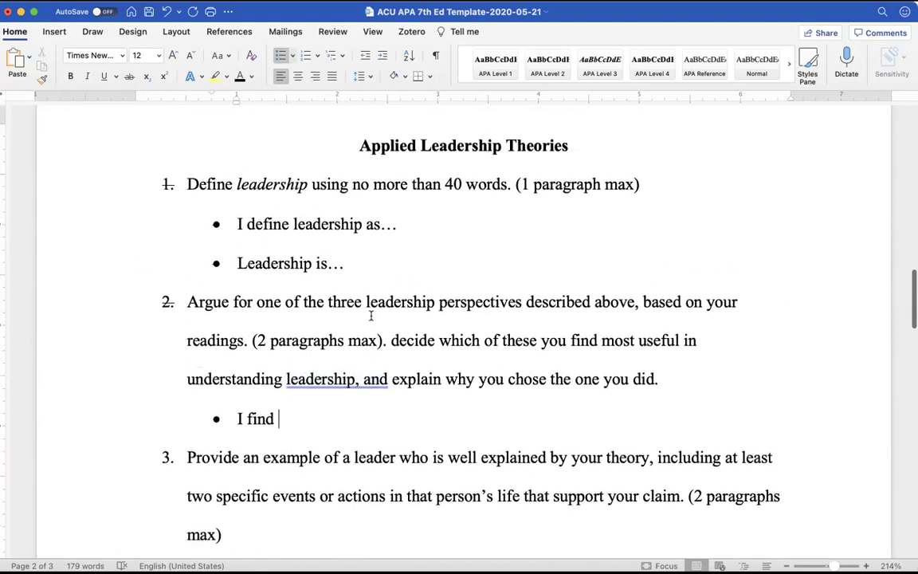
type("the contingen")
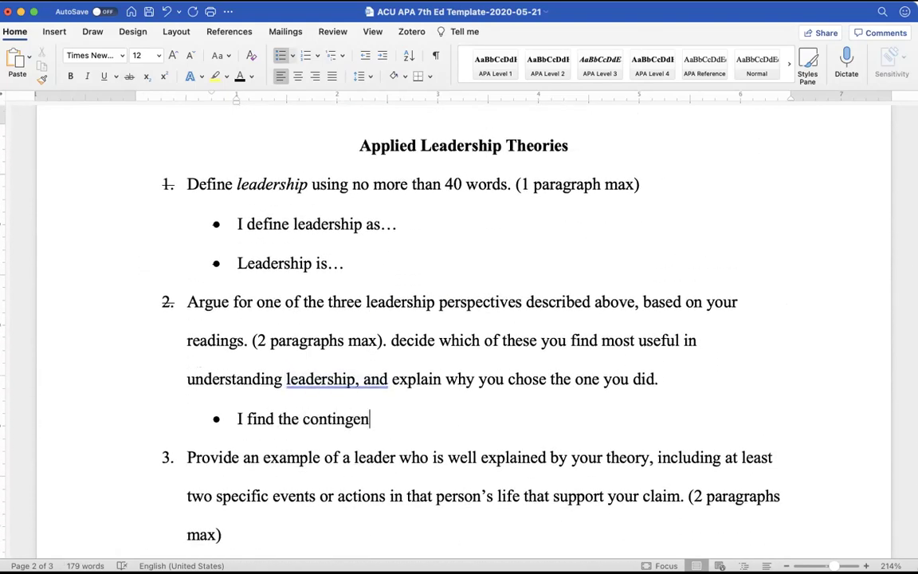
type("cy/fit theory ")
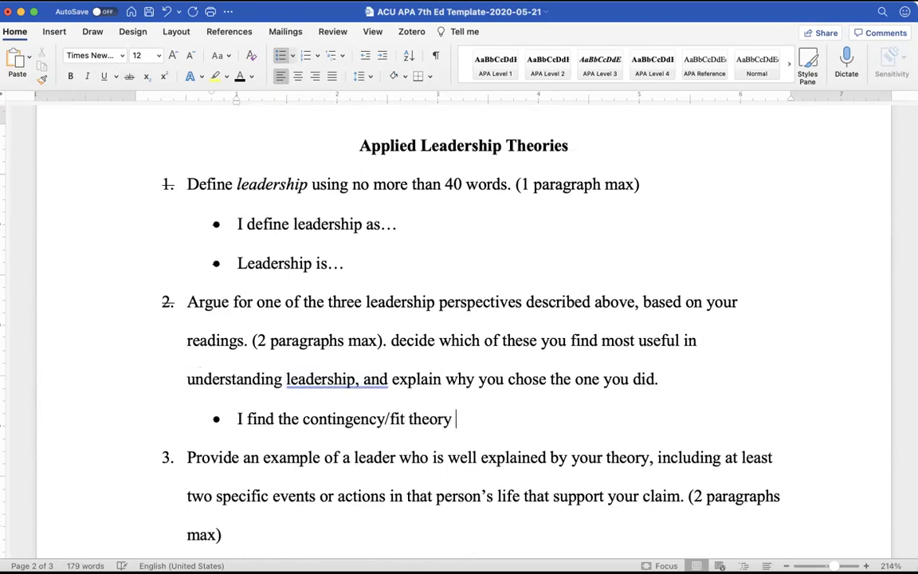
type("of leadership to b")
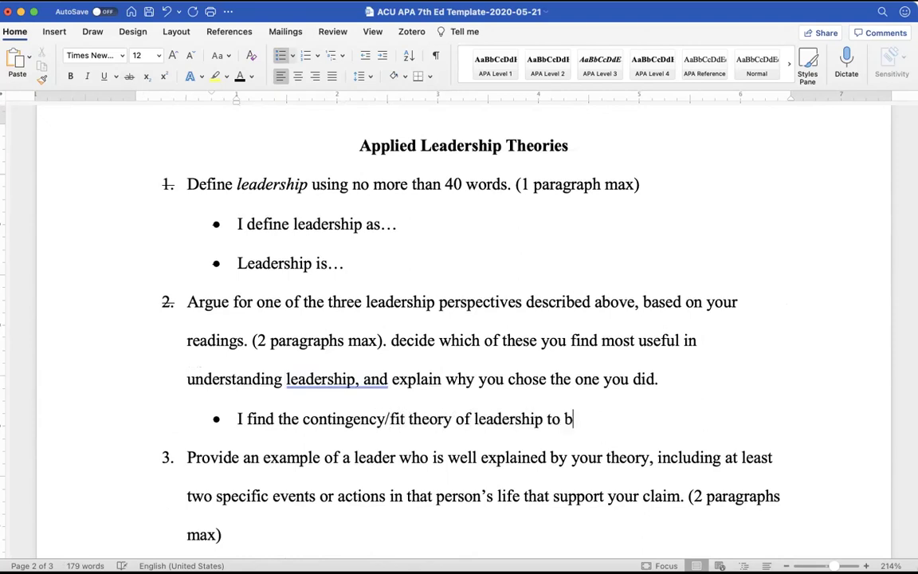
type("e most useful in u")
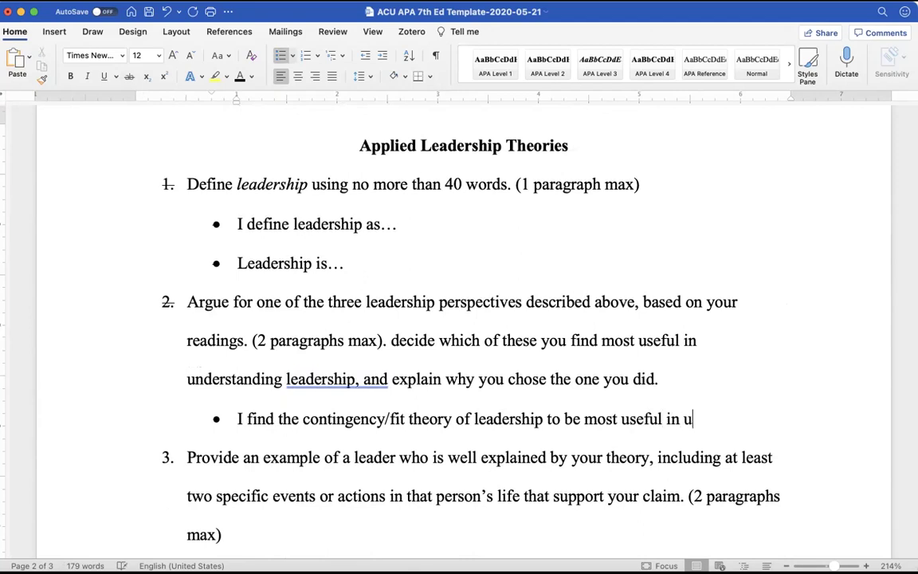
type("nderstanding leaders")
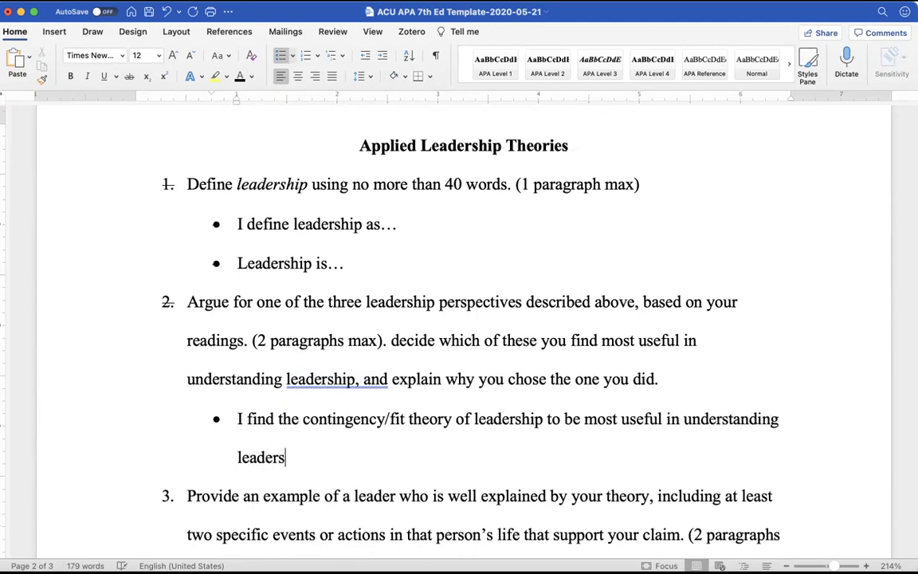
type("hip. I")
key("BackSpace")
type("For example, ")
type("....")
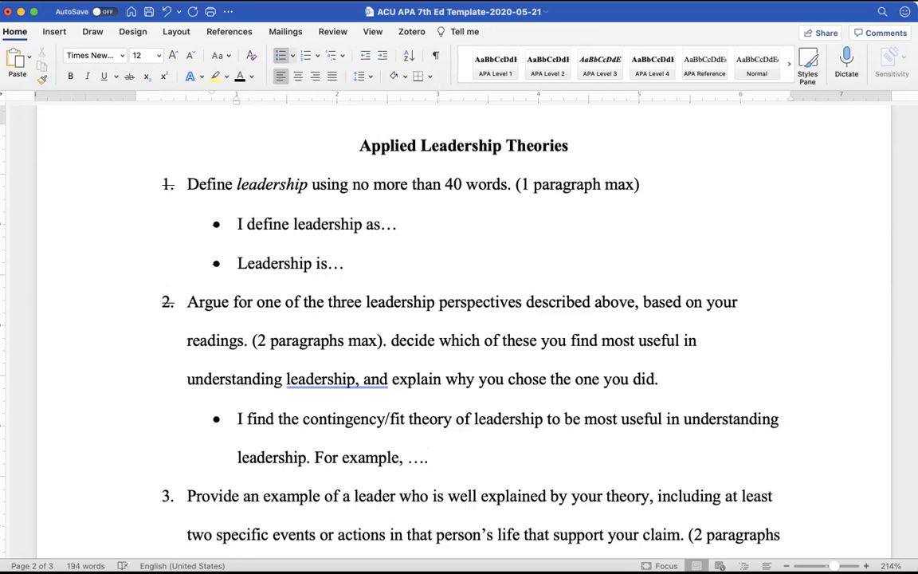
scroll(462, 335, "down", 4)
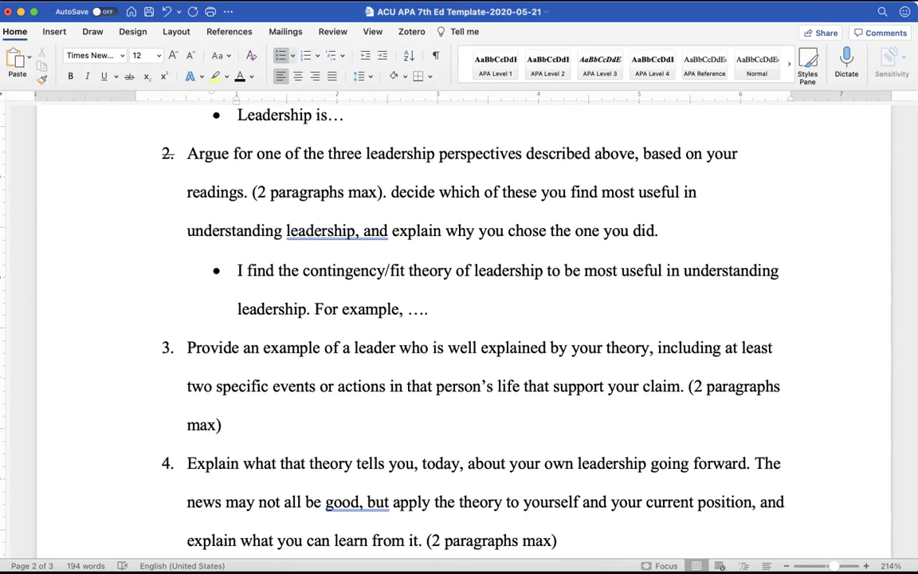
Move 'For example, ....' onto its own bullet and duplicate it on a second bullet
left_click(310, 309)
key("Return")
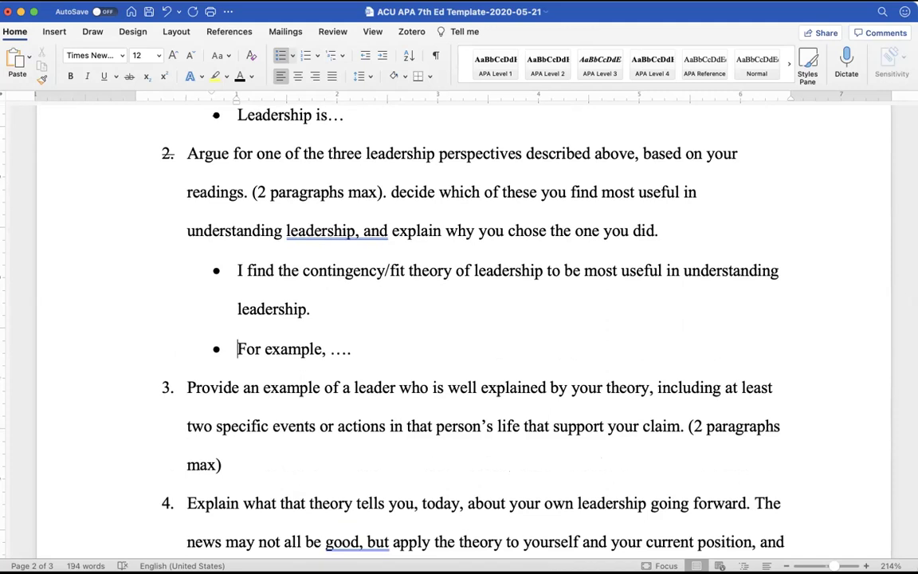
key("End")
key("shift+Home")
key("super+c")
key("Right")
key("Return")
key("super+v")
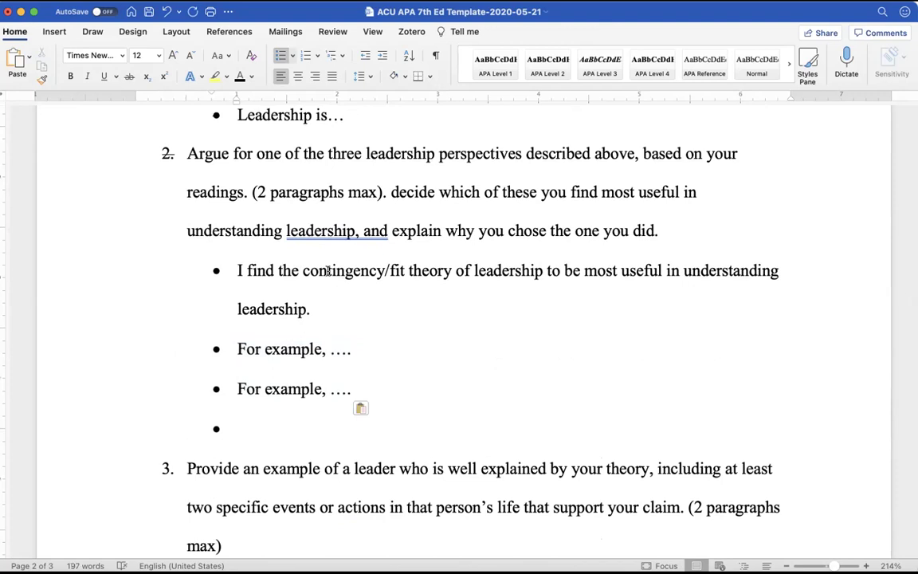
Add bullets 'How I've applied this...', 'This has been explained as...', 'Used to research/understand...', plus an empty bullet above the contingency/fit line
type("How I've applie")
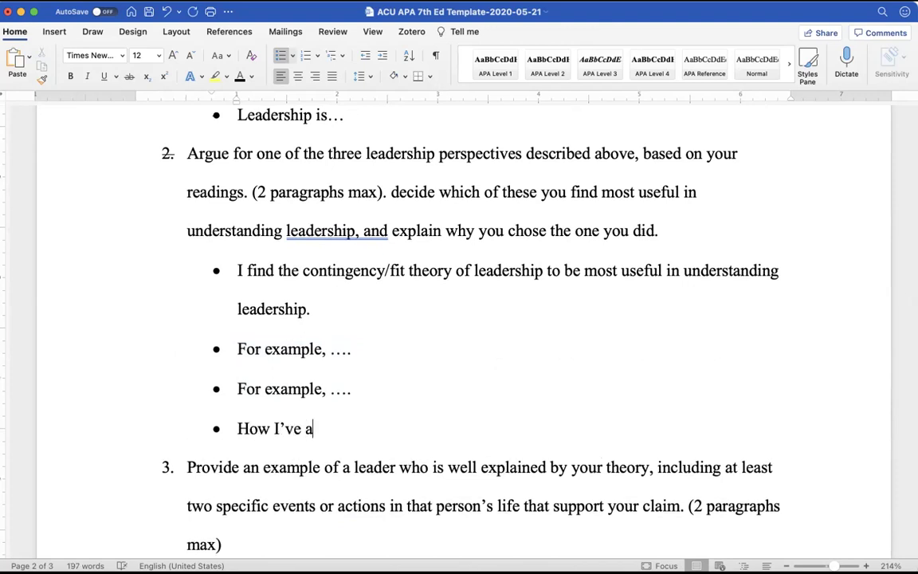
type("d this...")
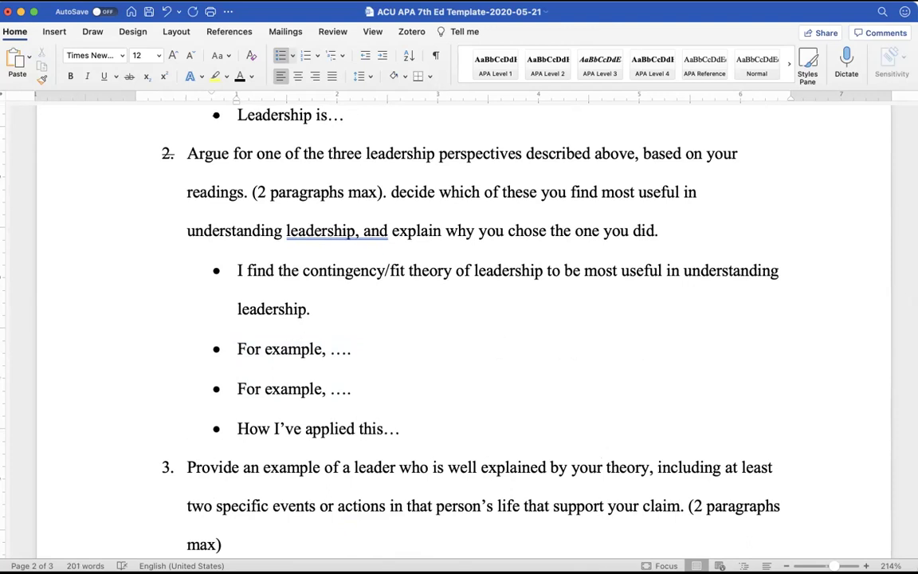
key("Return")
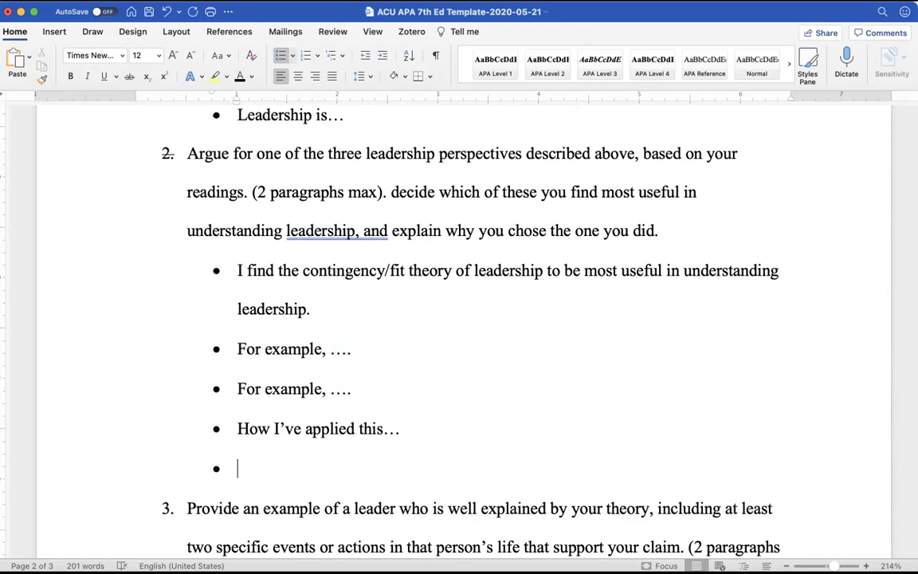
type("This has been ")
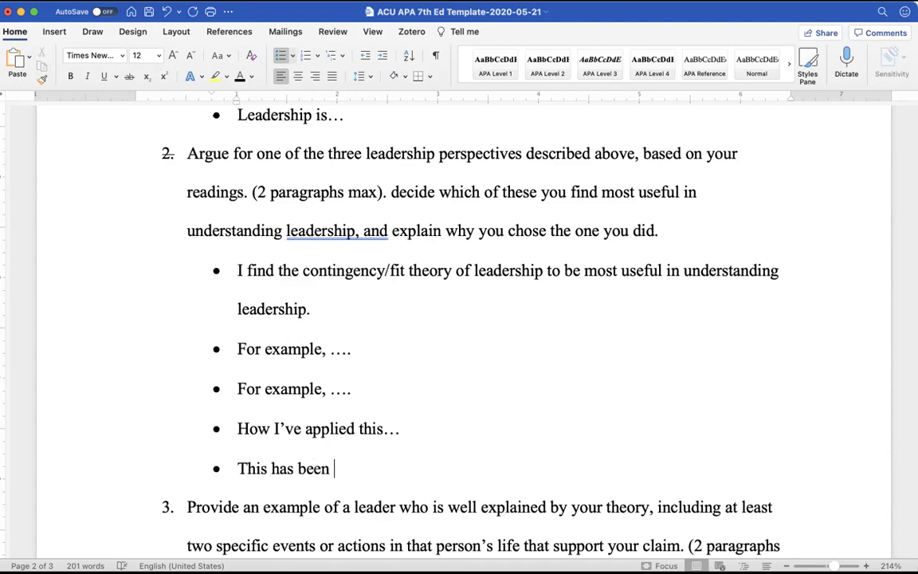
type("explained as...")
key("Return")
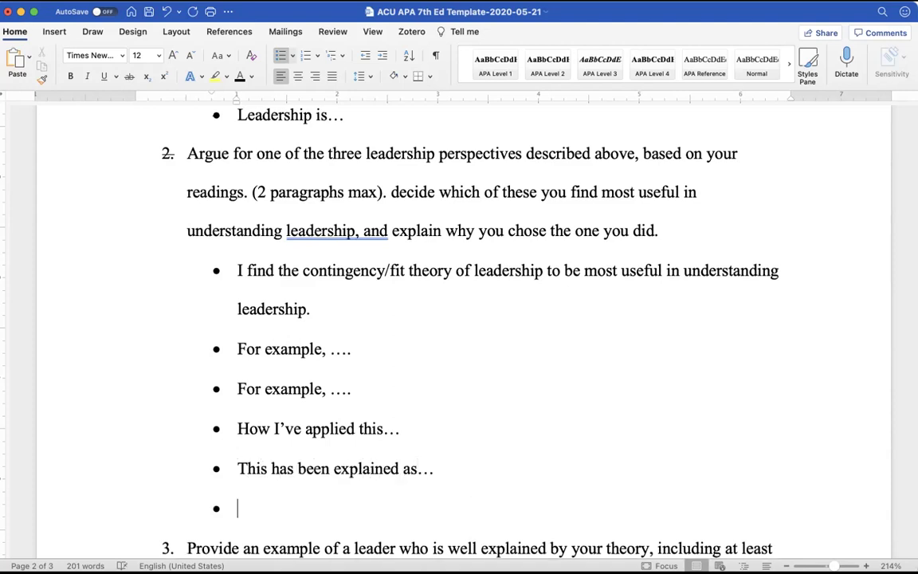
type("Used to res")
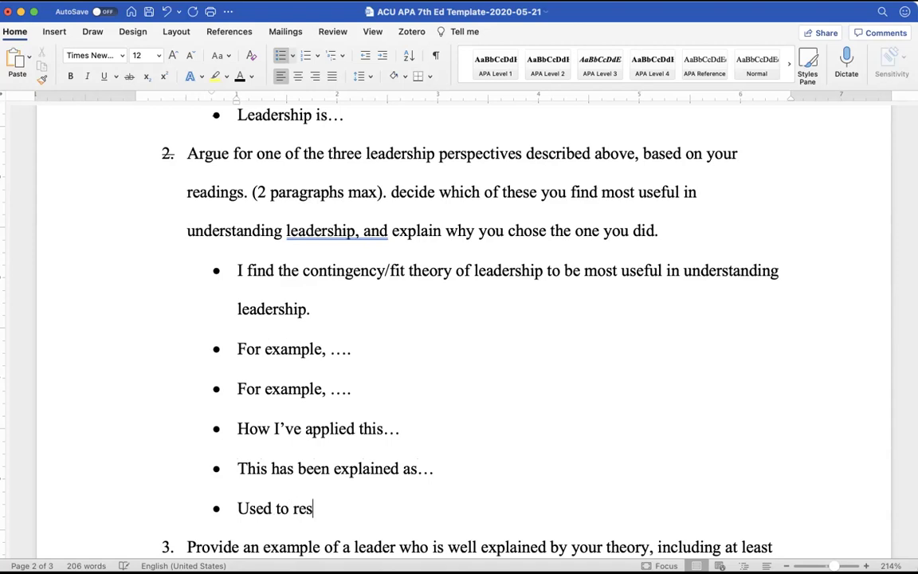
type("earch/understand...")
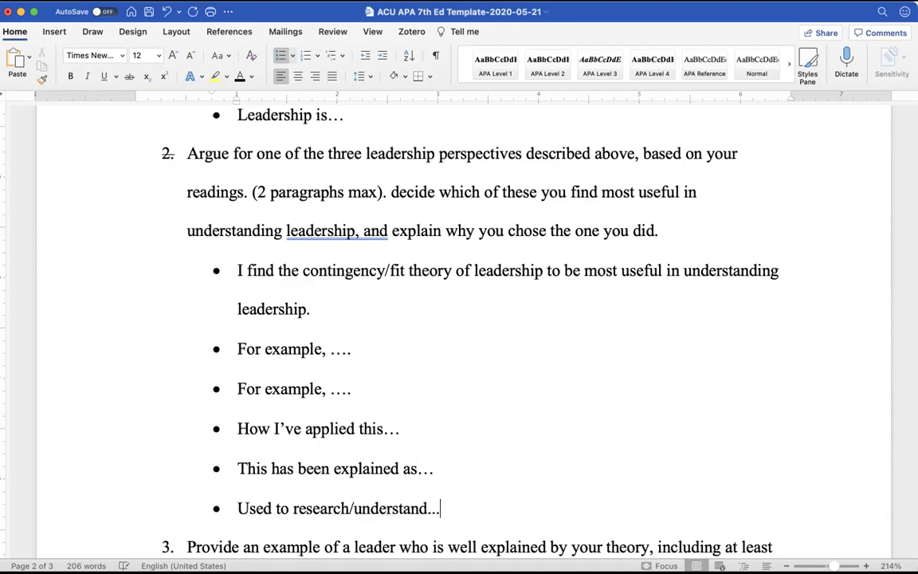
left_click(236, 272)
key("Return")
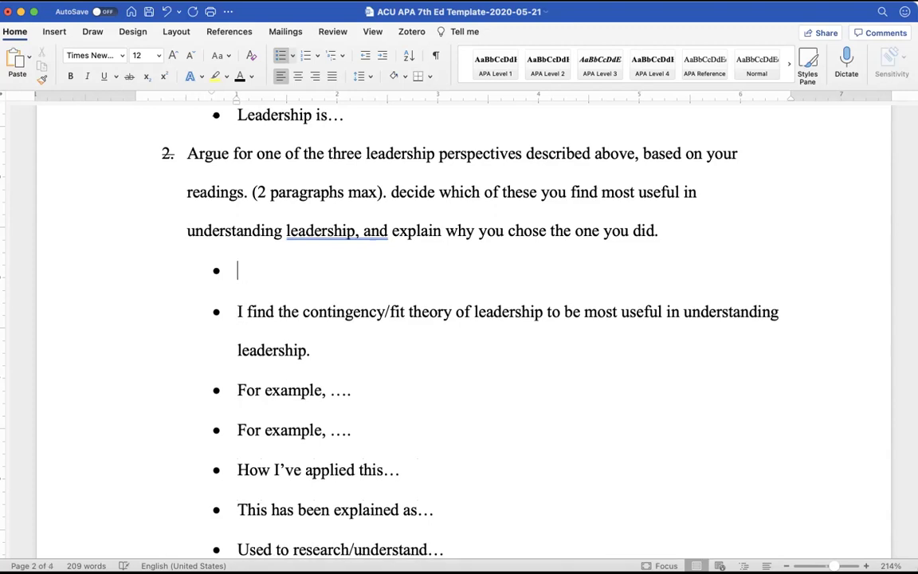
Title the empty bullet 'Paragraph 1' and make the four starters below it a numbered sub-list
type("Paragraphs")
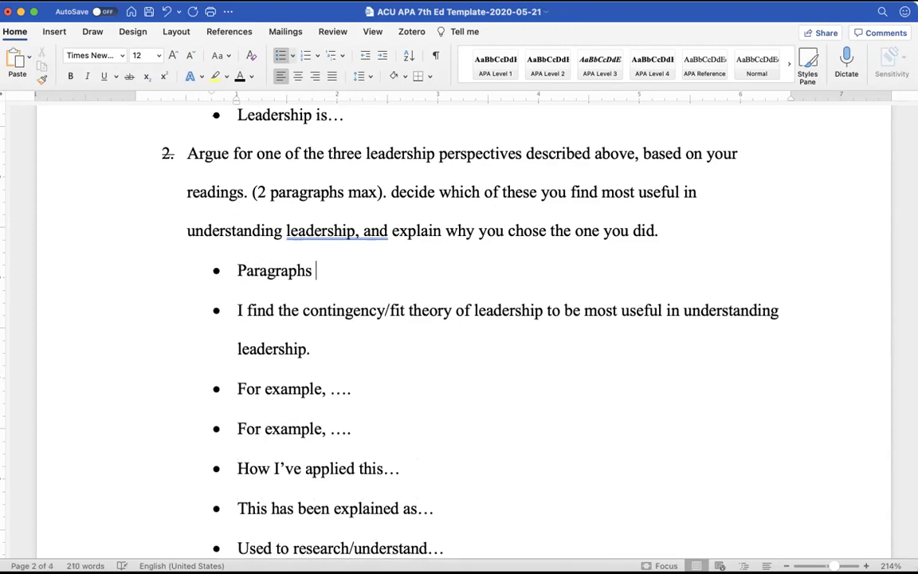
key("BackSpace")
key("BackSpace")
type("1")
left_click_drag(237, 311, 404, 470)
key("super+shift+l")
Insert a 'Paragraph 2' bullet above 'This has been explained as...'
scroll(404, 474, "down", 3)
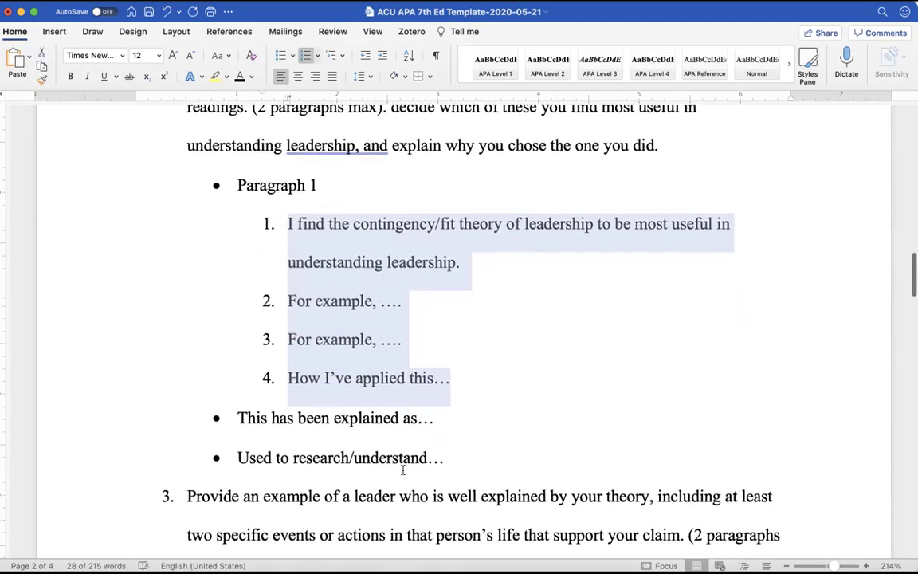
left_click(237, 404)
key("Return")
key("Up")
type("Parargraph 2")
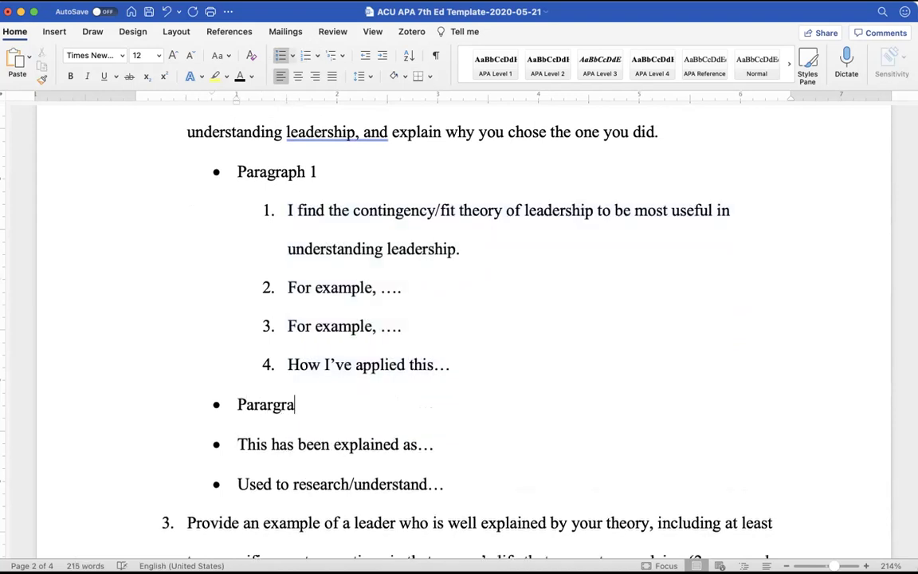
Indent 'This has been explained as...' and 'Used to research/understand...' as numbered sub-items 1 and 2
left_click_drag(321, 444, 321, 484)
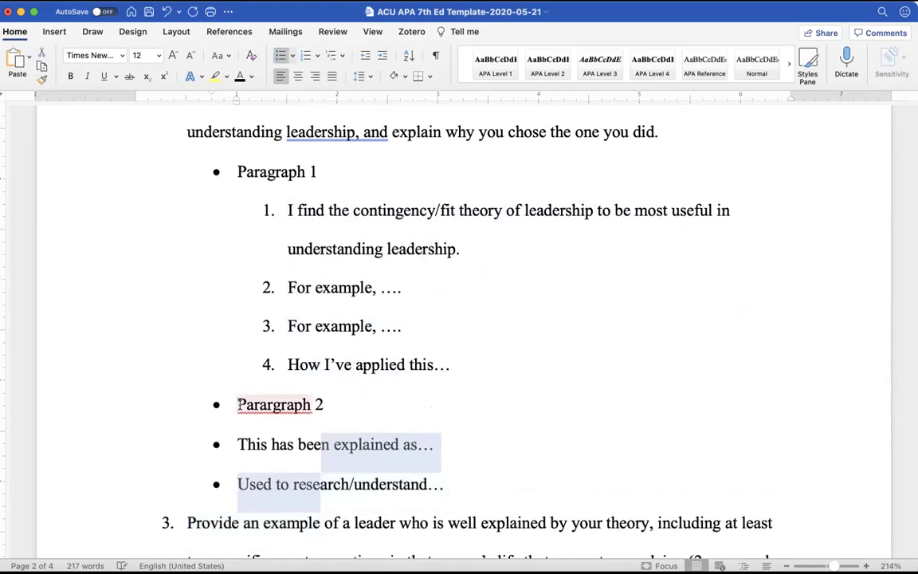
key("BackSpace")
key("super+z")
left_click(237, 444)
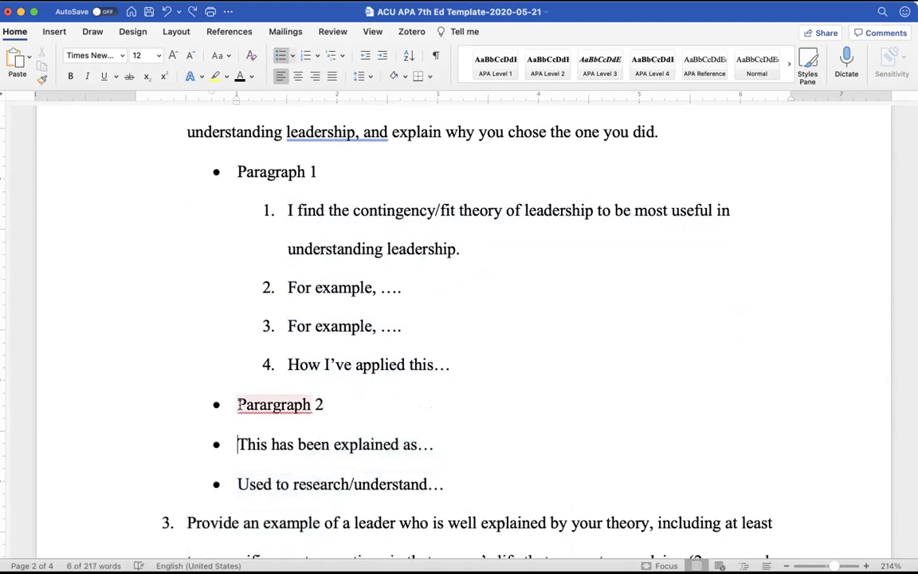
key("Tab")
left_click(268, 443)
left_click(237, 483)
key("Tab")
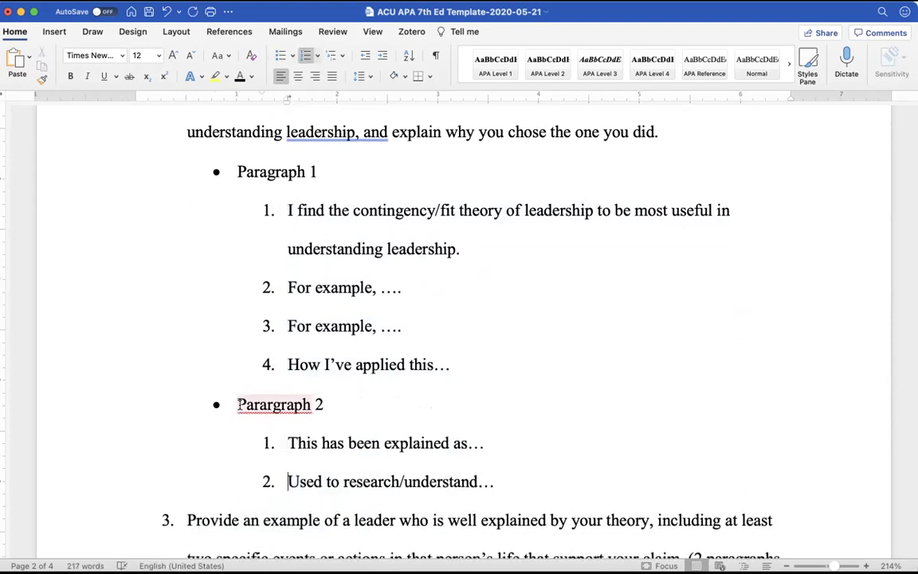
Correct the misspelled 'Parargraph 2' heading to 'Paragraph 2'
left_click(271, 404)
key("BackSpace")
scroll(269, 312, "down", 2)
scroll(269, 312, "down", 3)
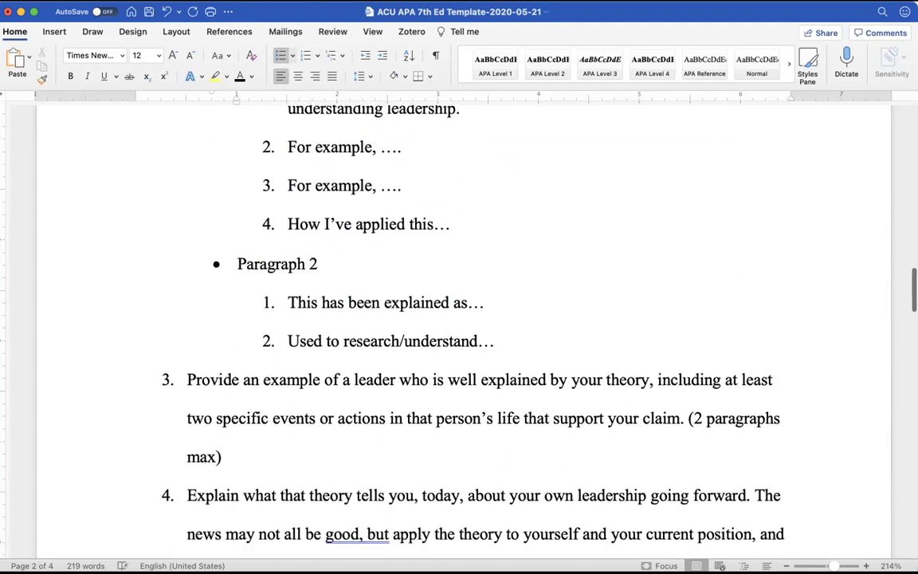
left_click(291, 385)
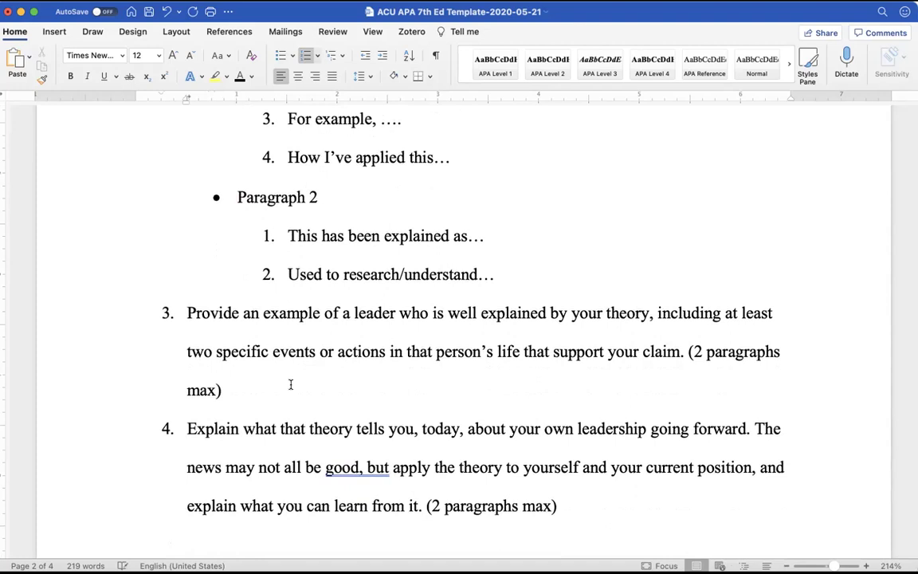
Add the bullet 'The success of _____ is well-explained by contingency/fit theory.' with numbered sub-item 'Example #1'
key("Return")
key("Tab")
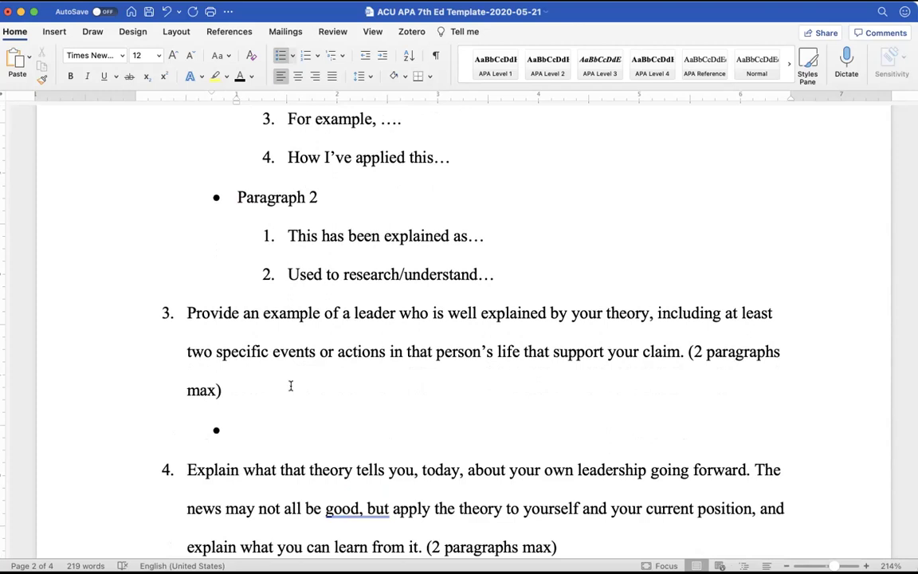
type("The success of _____ is well-explained by contingency/fit theory.")
key("Return")
key("Tab")
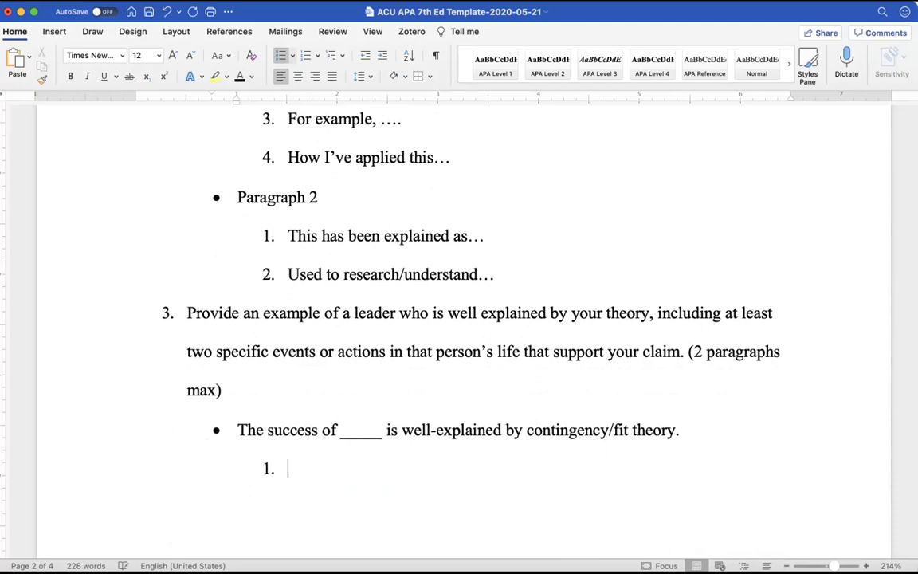
type("Examples")
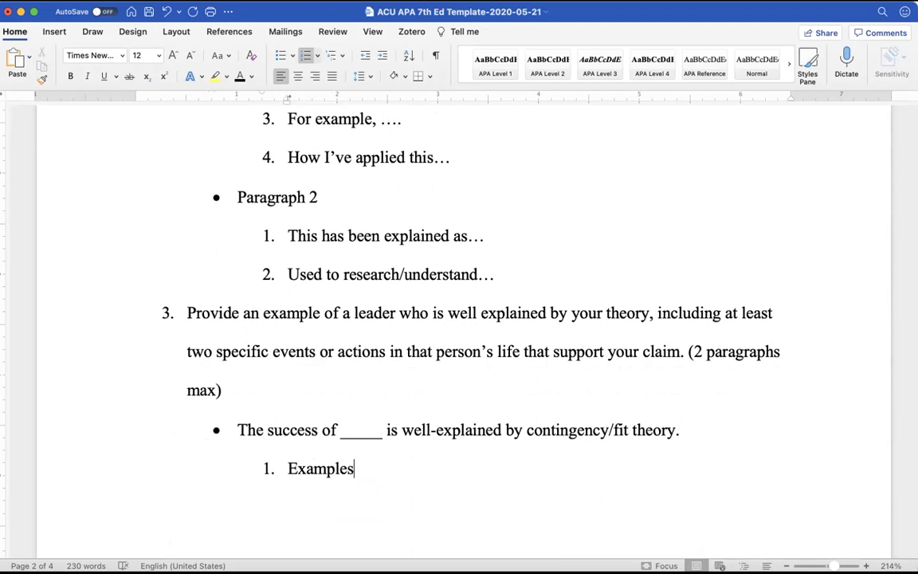
key("BackSpace")
type("#1")
Add an 'Example #2' bullet followed by an empty numbered sub-item
key("Return")
key("shift+Tab")
type("Example #2")
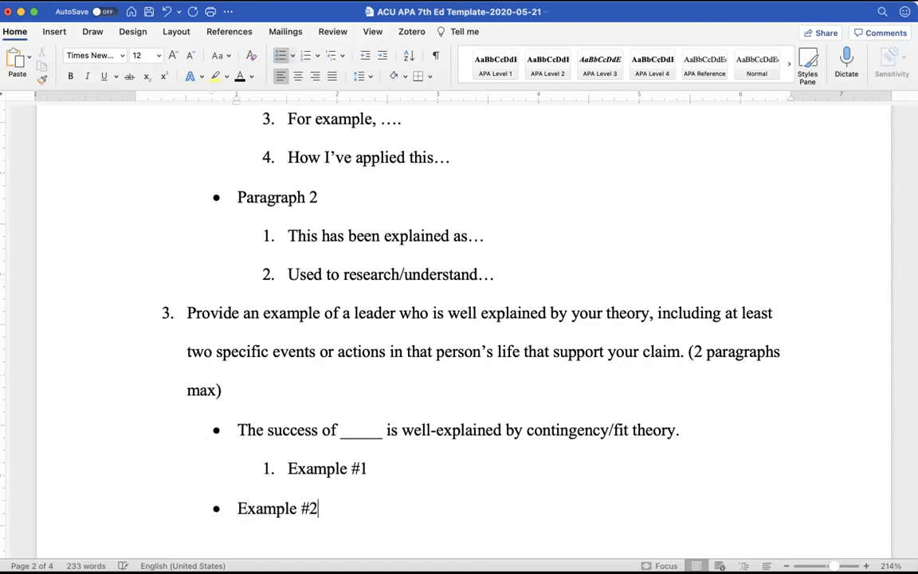
key("Return")
key("Tab")
scroll(459, 319, "down", 3)
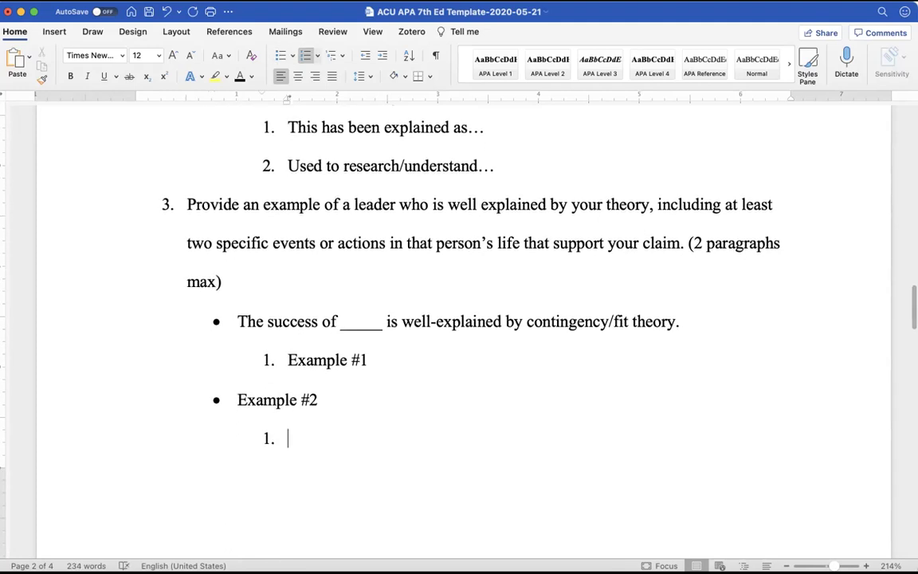
scroll(427, 340, "down", 10)
Delete the struck-through instructions paragraph below question 4
scroll(427, 341, "up", 2)
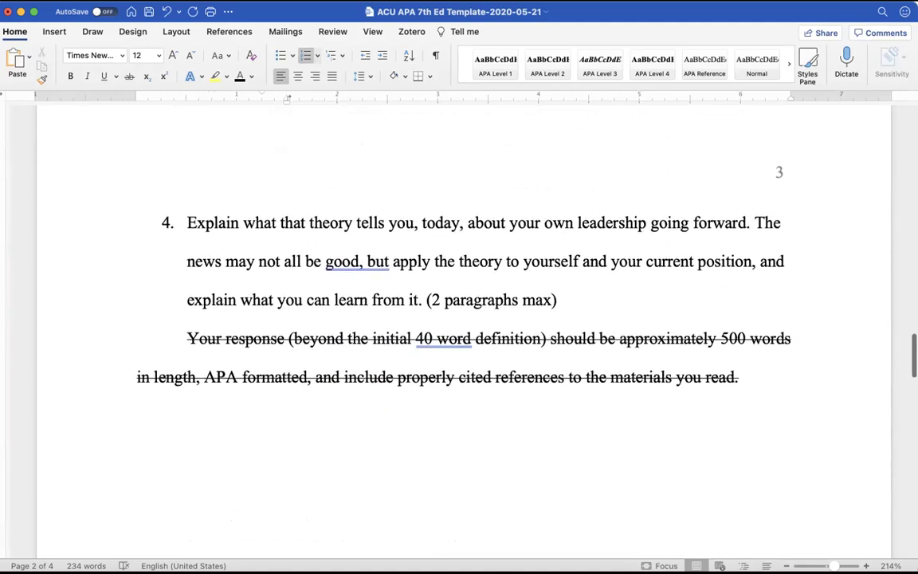
left_click(579, 351)
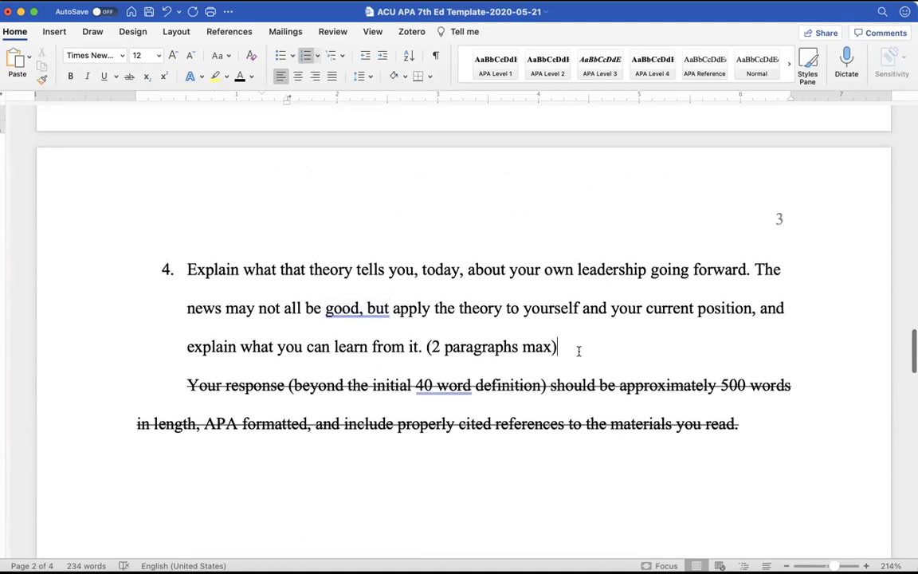
left_click_drag(766, 428, 193, 380)
key("BackSpace")
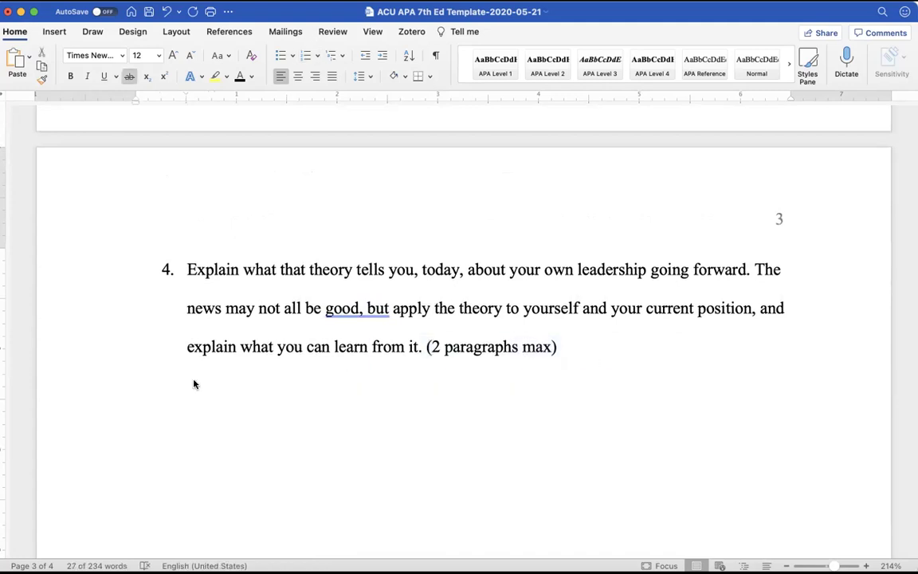
key("BackSpace")
key("BackSpace")
Add the bullet 'Contingency theory shows me that I should _____' under question 4
key("Return")
left_click(280, 55)
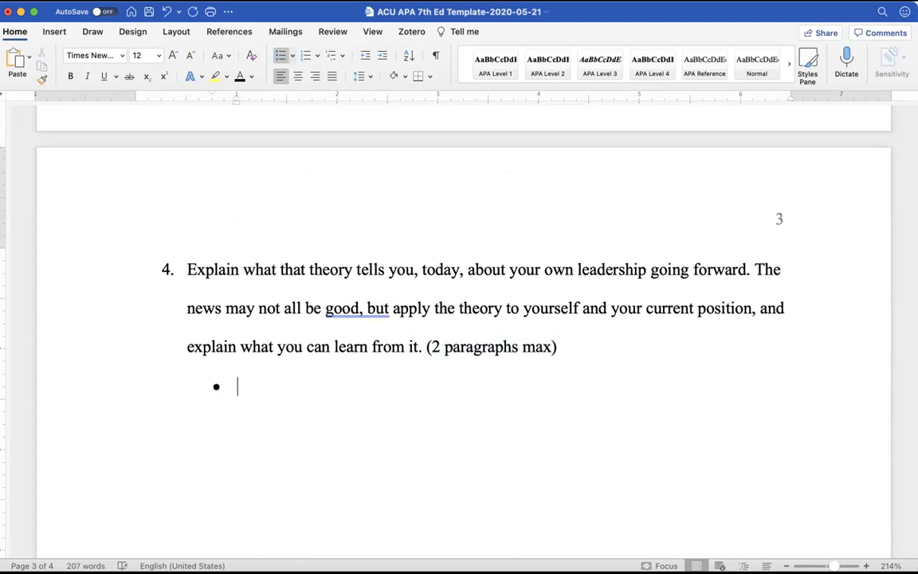
type("Contingen")
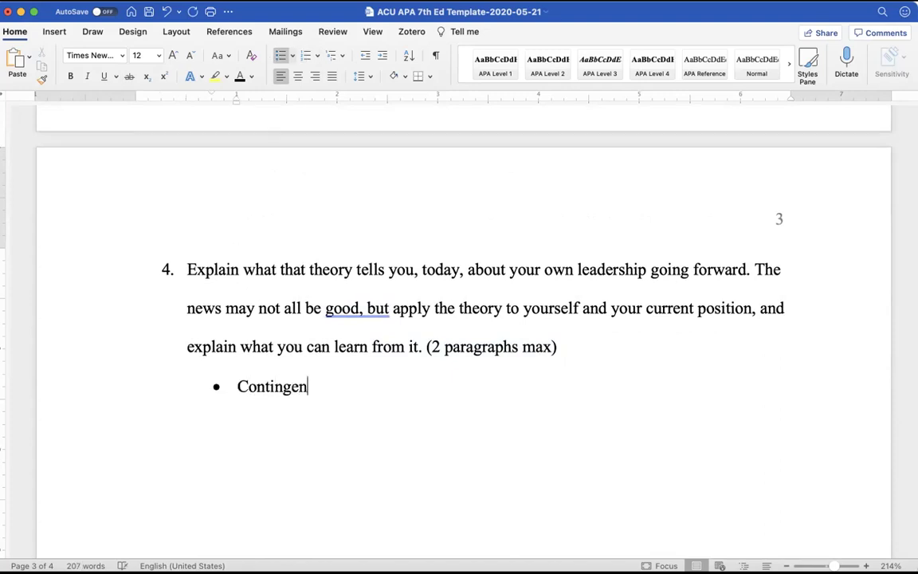
type("cy theory show")
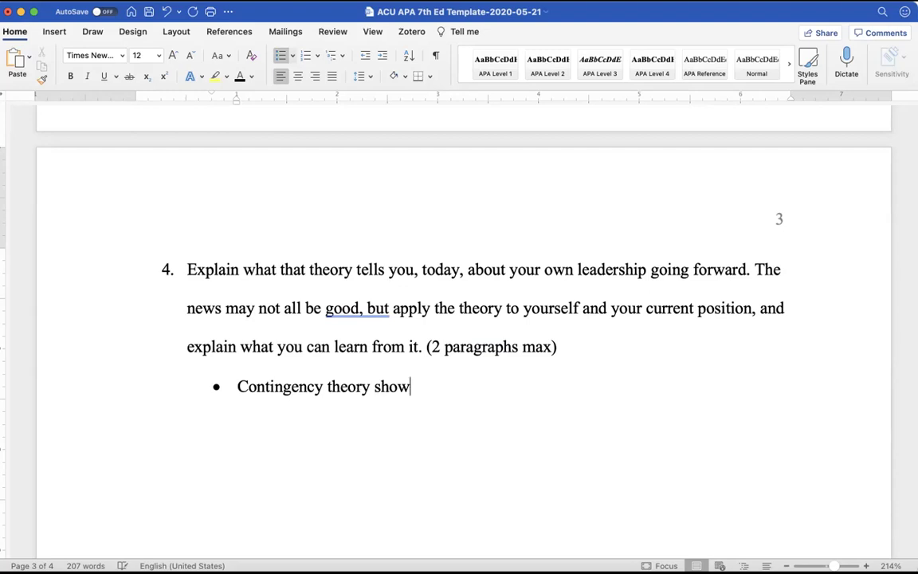
type("s me that I shou")
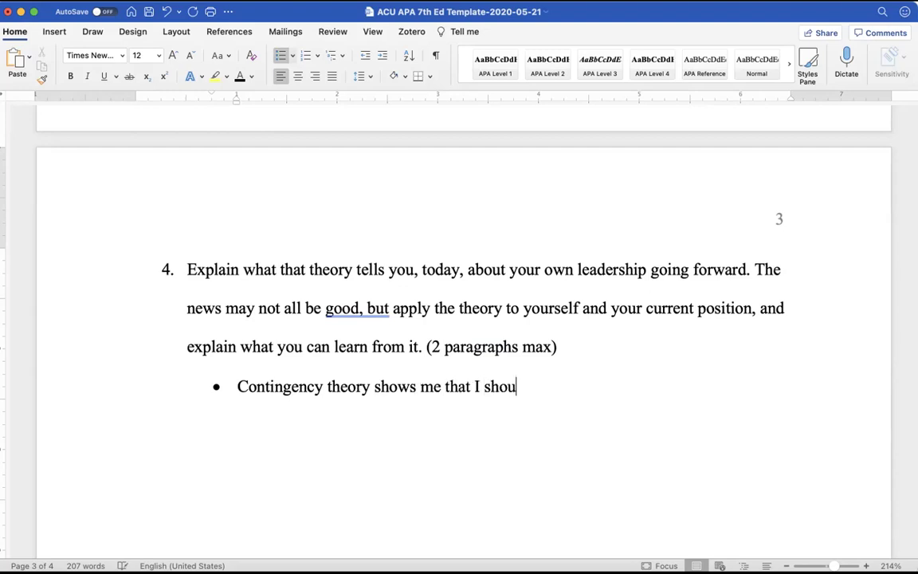
type("ld _____")
List 'Beliefs', 'Actions' and 'Behavior Modifications' as numbered sub-items beneath it
key("Return")
key("Tab")
type("Actions")
key("Return")
left_click(288, 424)
type("Belief")
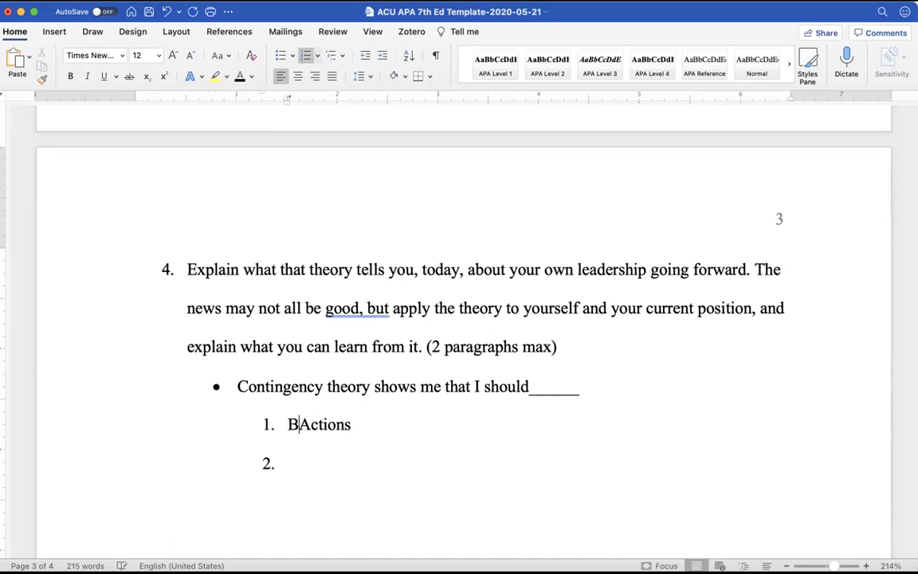
type("s")
key("Return")
left_click(287, 501)
type("Behavi")
key("BackSpace")
type("io")
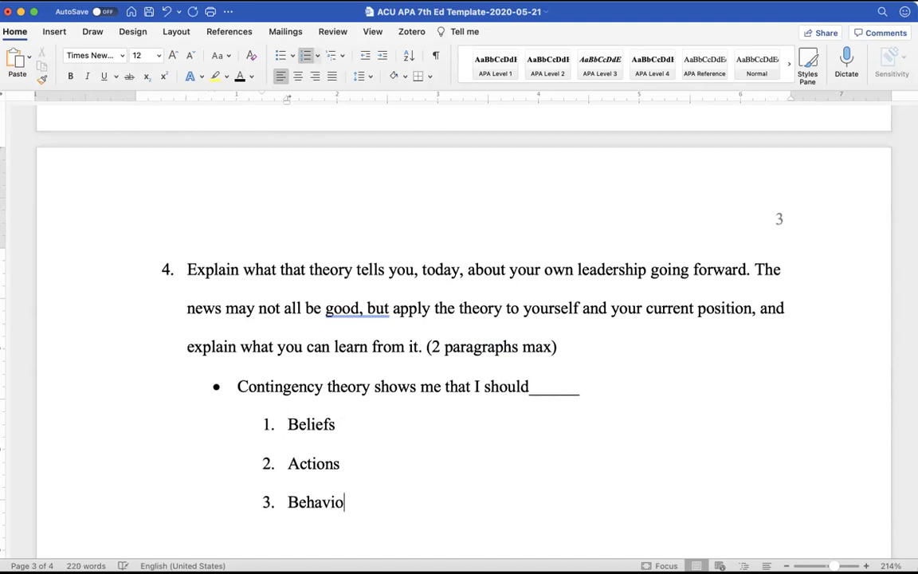
type("r Modifications")
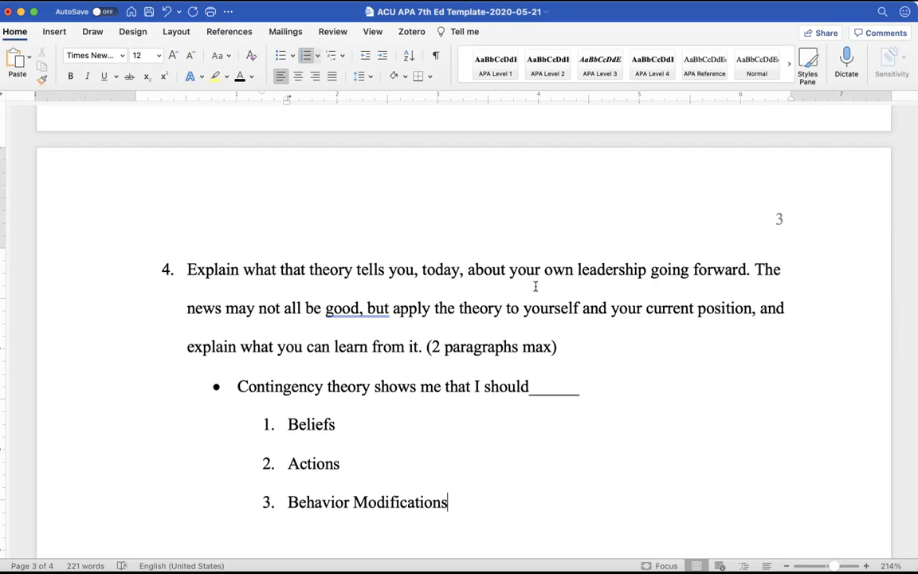
left_click_drag(367, 309, 734, 309)
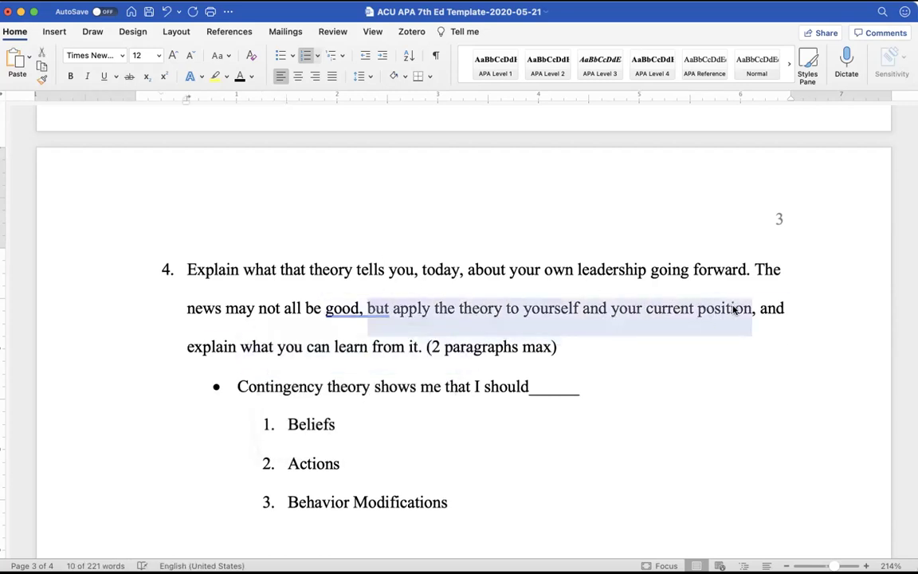
left_click_drag(379, 309, 534, 310)
left_click_drag(604, 310, 684, 309)
left_click_drag(407, 346, 172, 348)
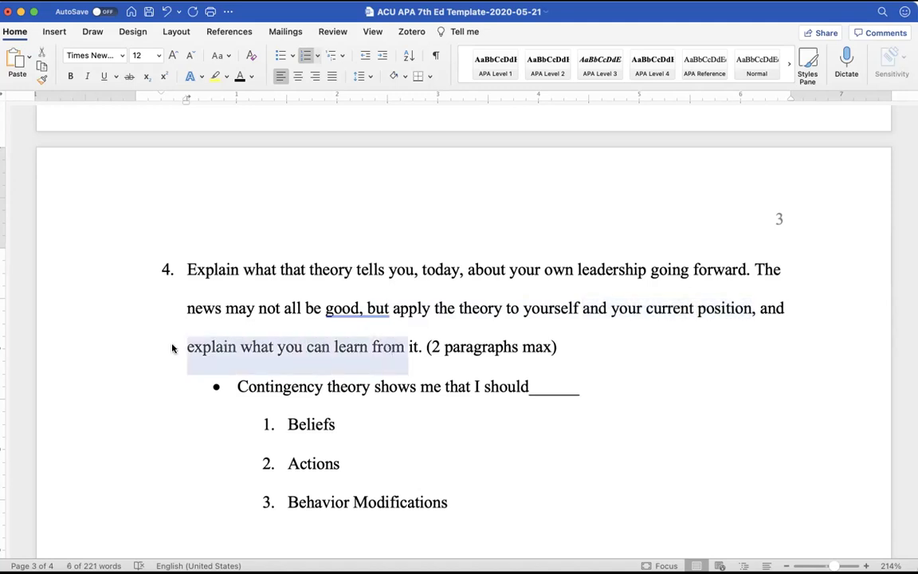
left_click(396, 308)
left_click_drag(397, 308, 580, 308)
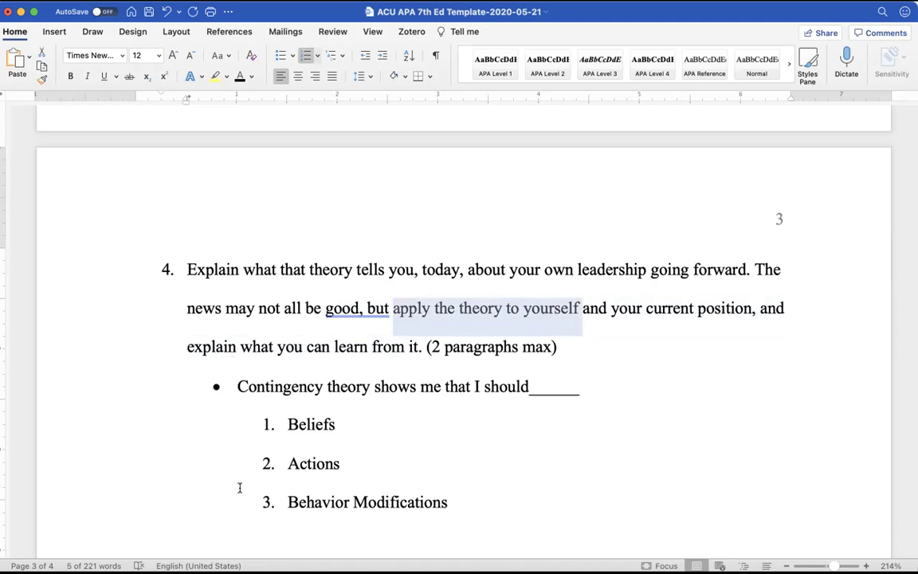
scroll(239, 487, "down", 10)
scroll(239, 488, "up", 10)
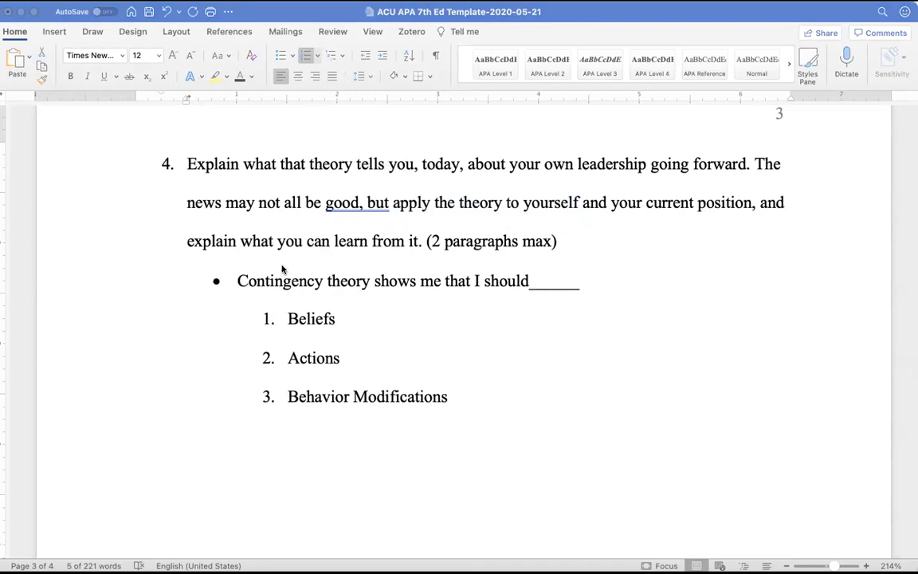
key("super+Tab")
scroll(323, 256, "up", 3)
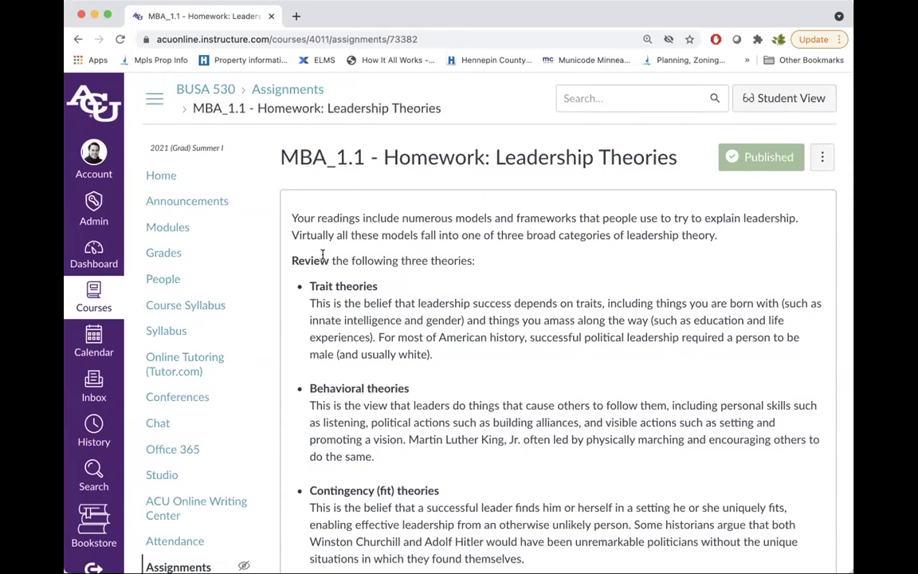
Go through Modules to Week One Readings and Resources and open the great leaders article link
left_click(180, 228)
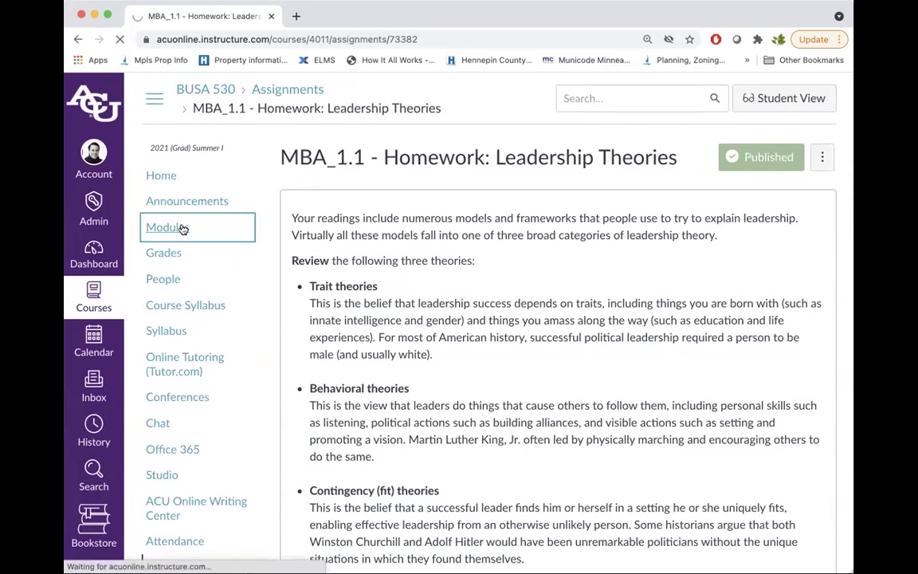
scroll(396, 388, "down", 3)
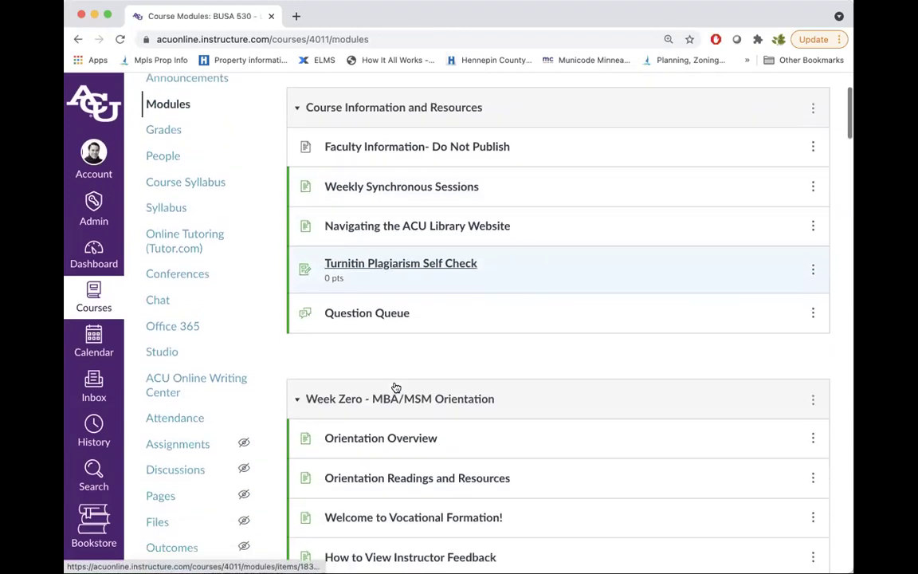
scroll(396, 388, "down", 10)
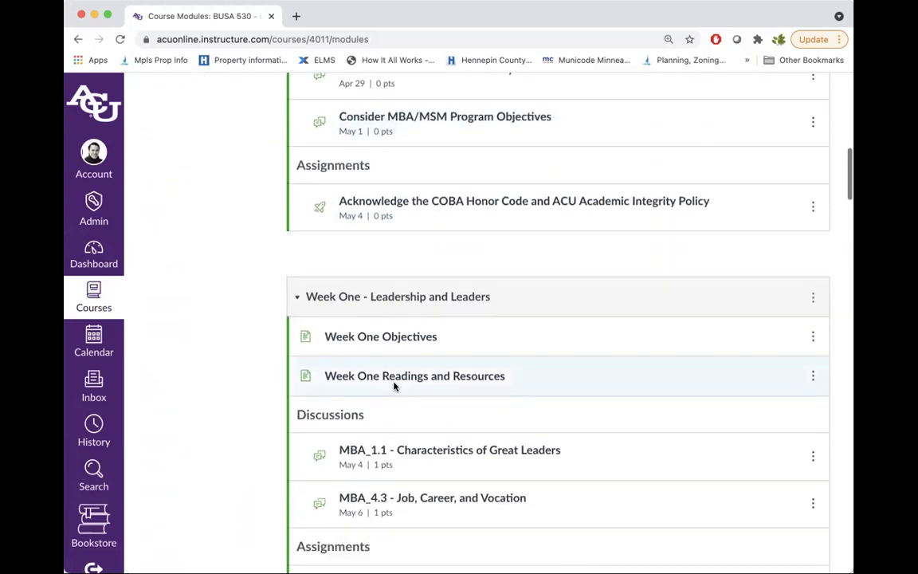
left_click(396, 377)
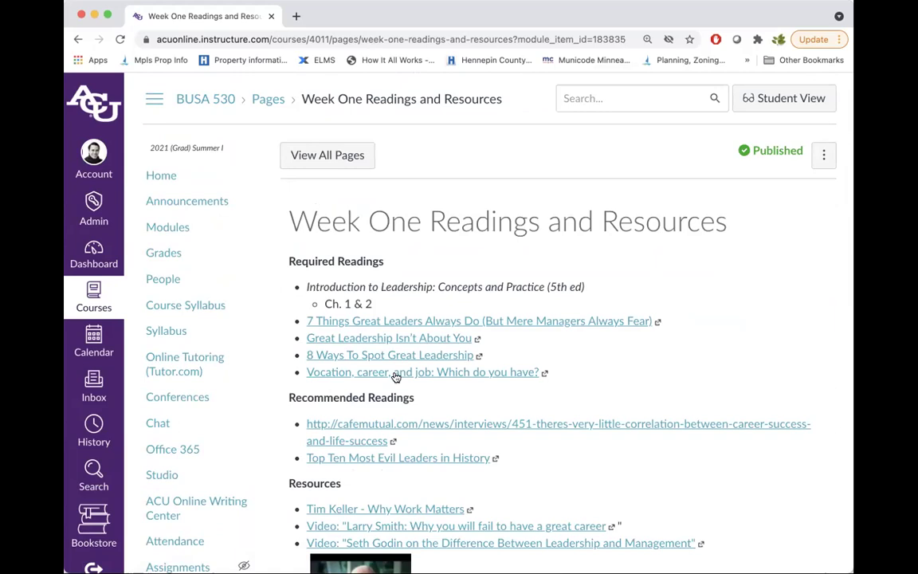
left_click(456, 322)
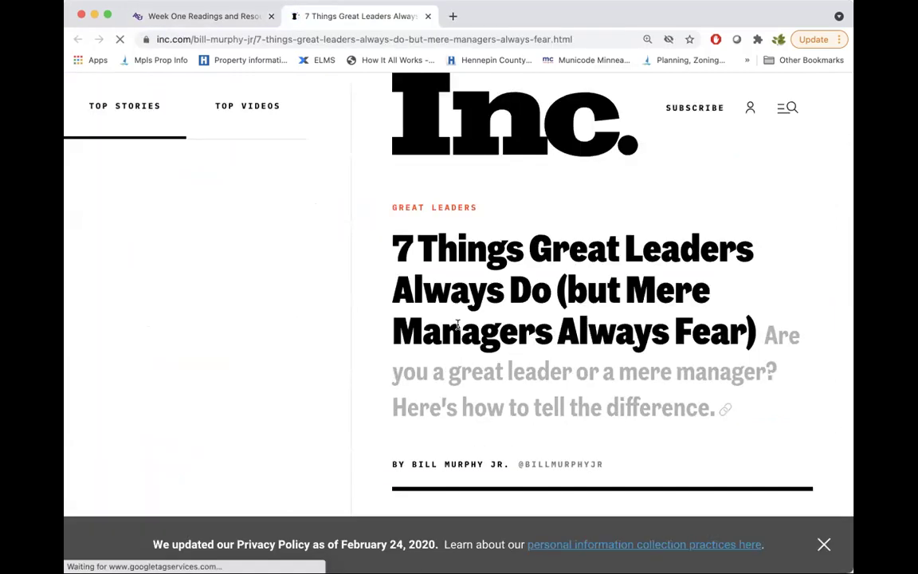
Scroll the Inc. article '7 Things Great Leaders Always Do' down to point 3 on earning respect
scroll(457, 322, "down", 1)
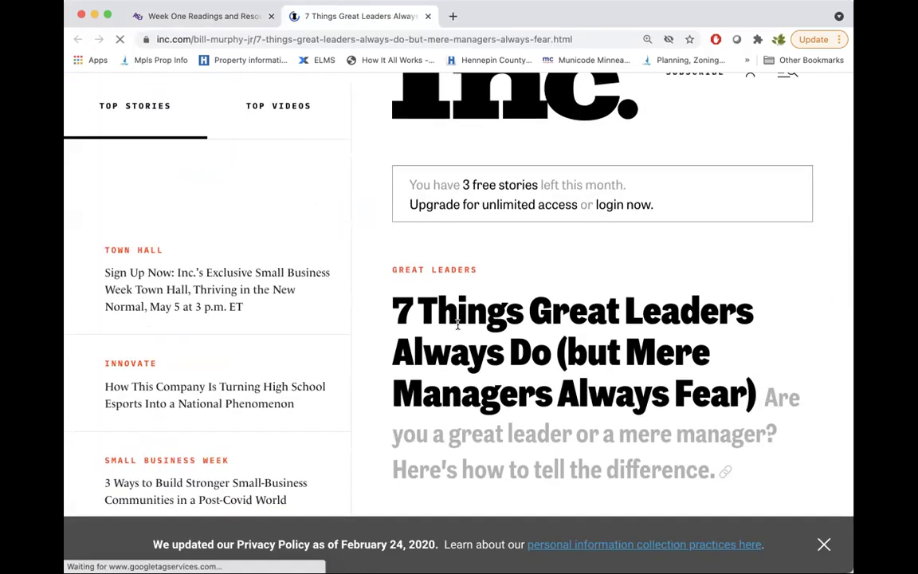
scroll(456, 322, "down", 15)
scroll(457, 323, "down", 15)
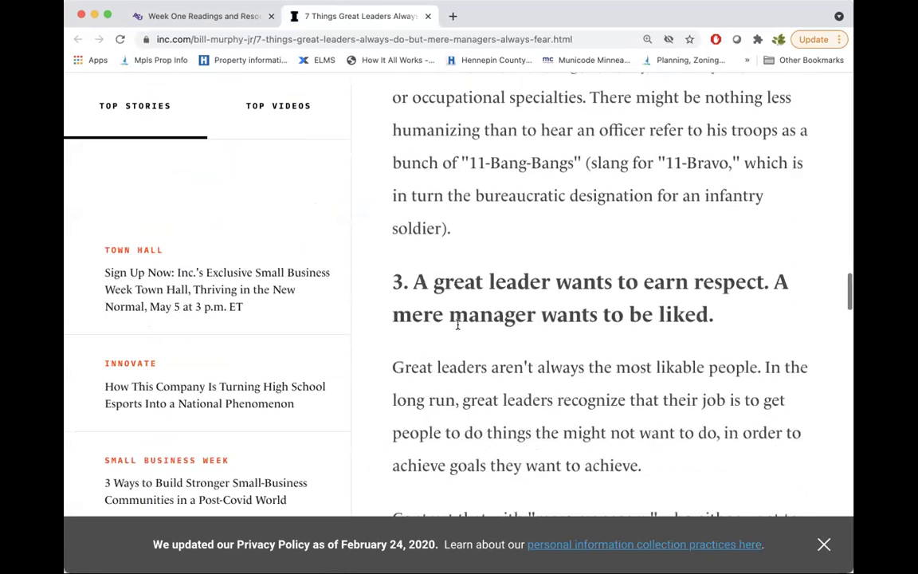
scroll(458, 323, "down", 5)
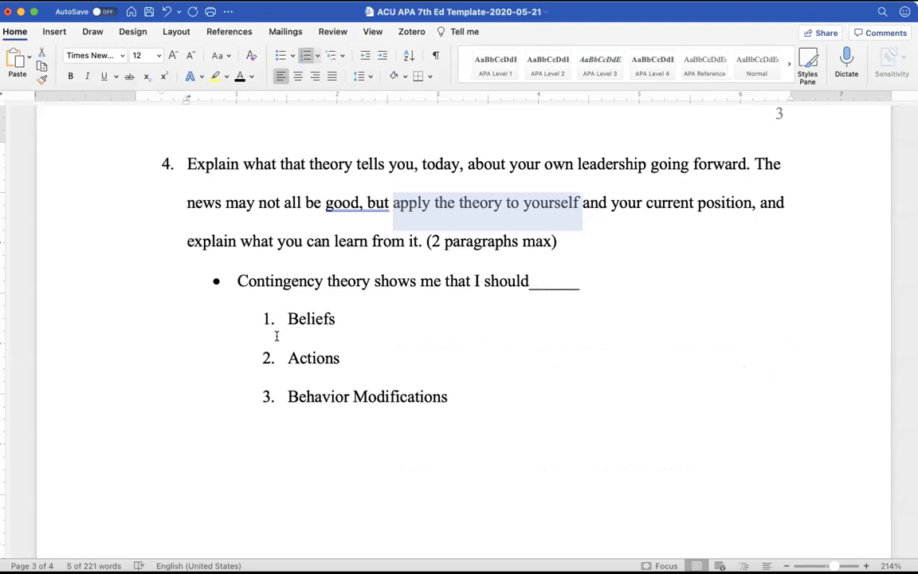
Append '– Need to Earn Respect (Murphy, 2014)' to item 4's Actions point
scroll(277, 335, "up", 2)
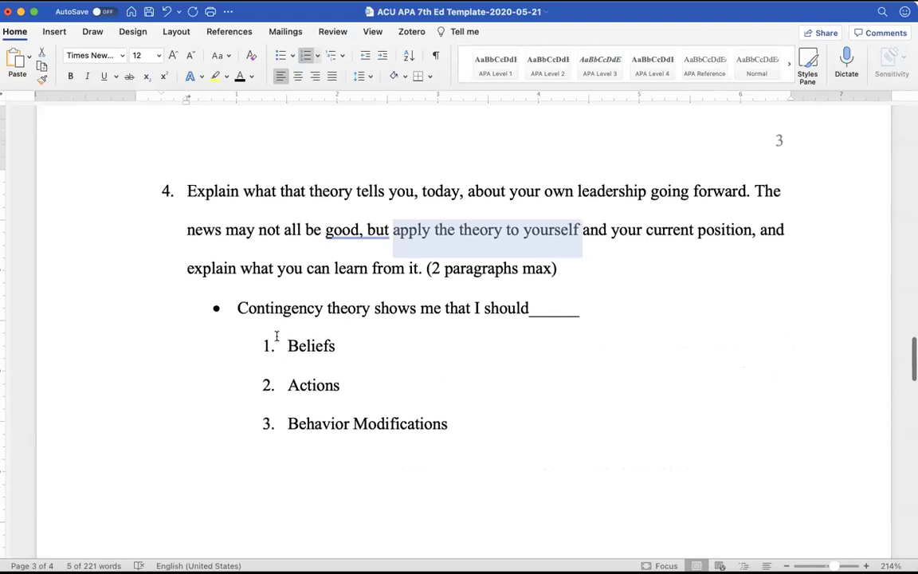
left_click(459, 399)
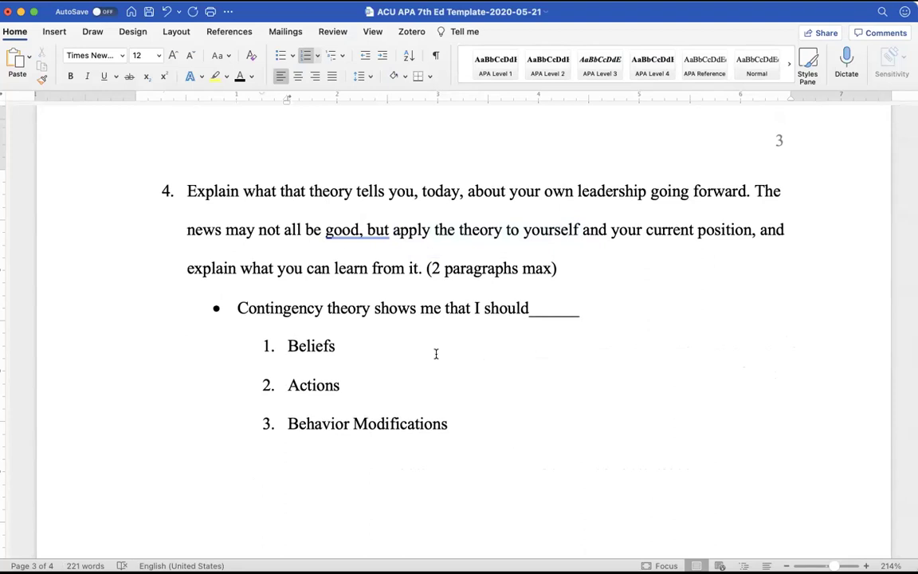
type("– Need to Earn R")
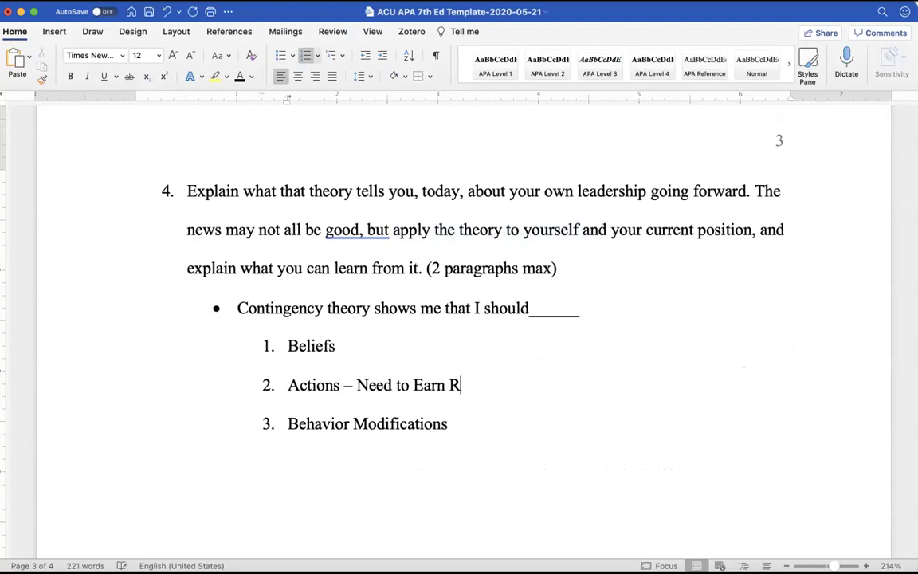
type("espect (")
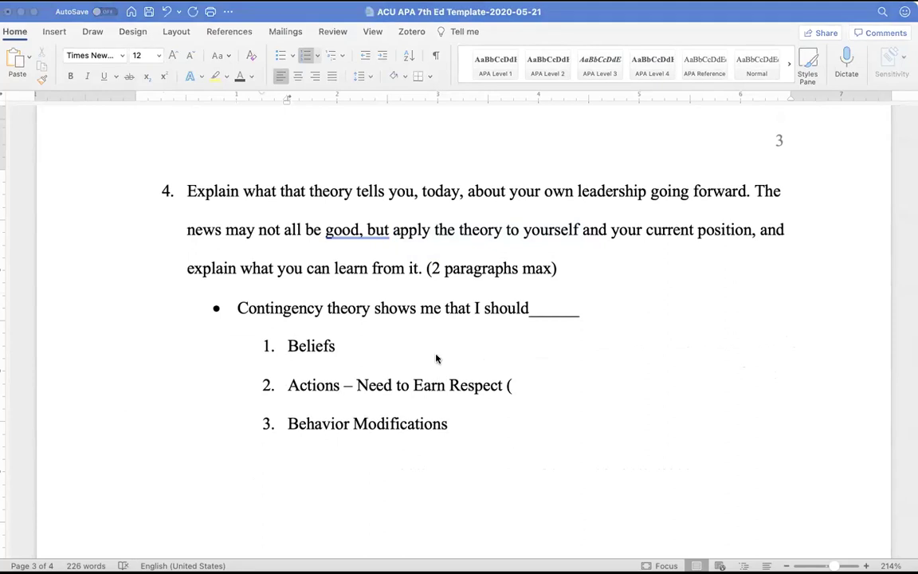
type("Murphy")
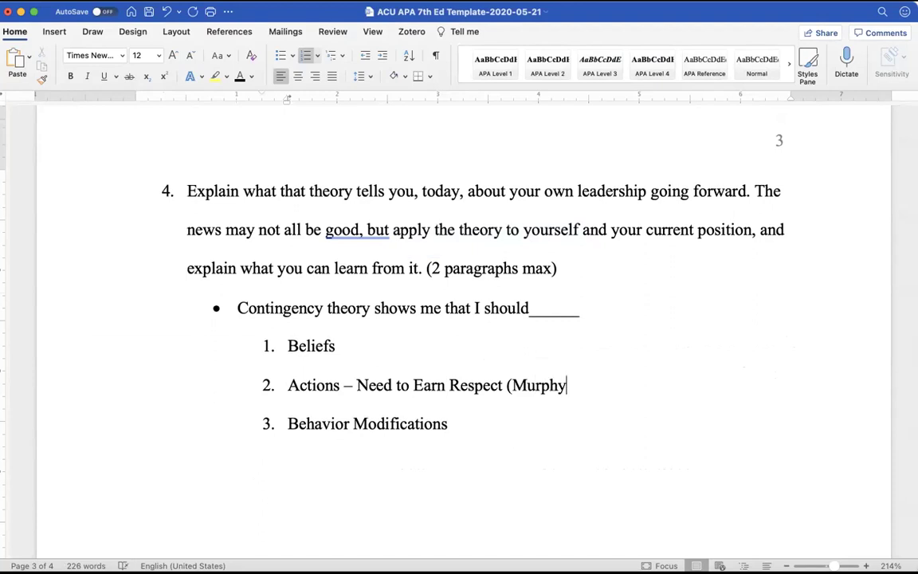
type(",")
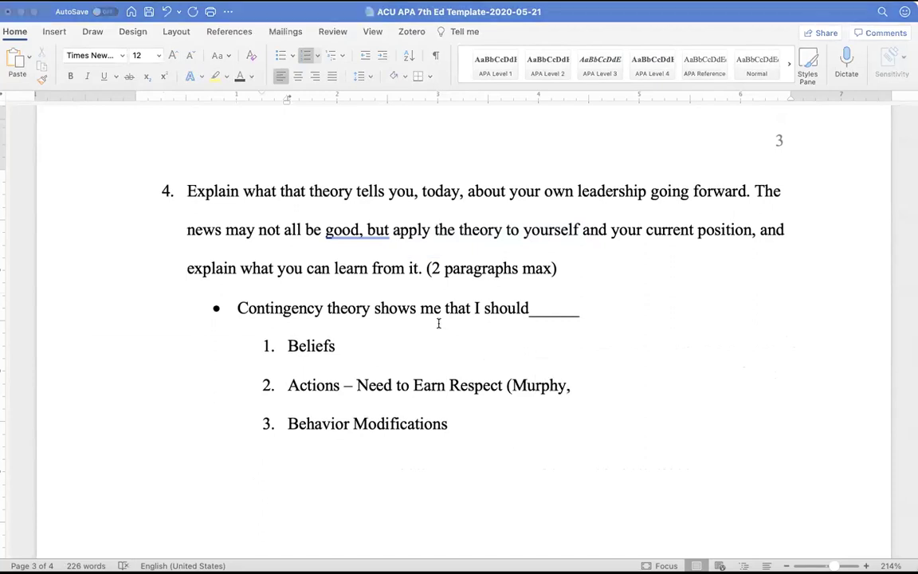
type(" 2014)")
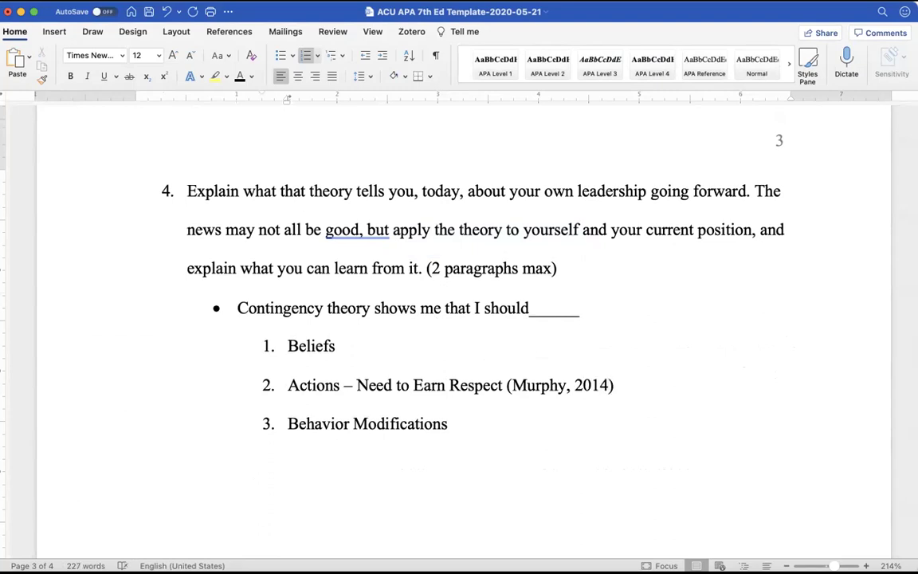
scroll(459, 319, "down", 1)
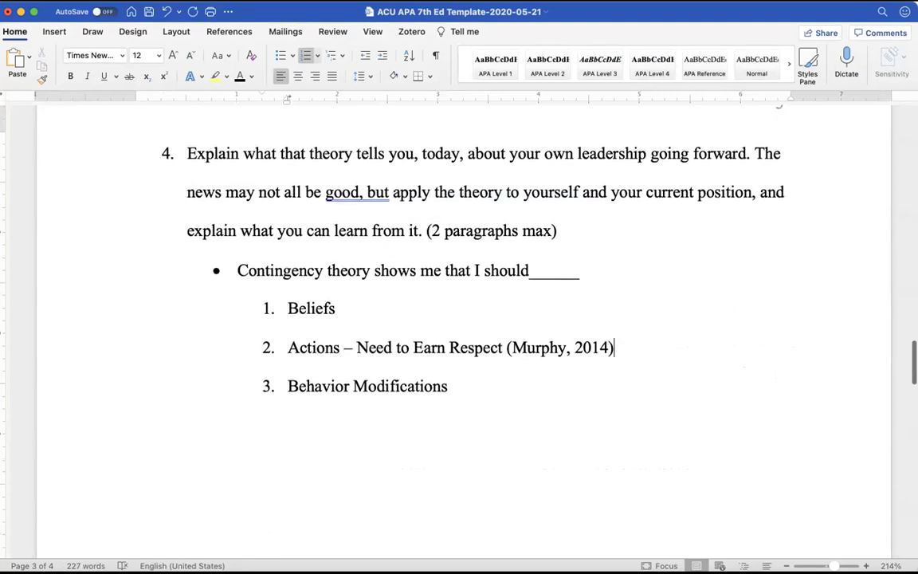
scroll(459, 319, "down", 4)
scroll(338, 212, "down", 10)
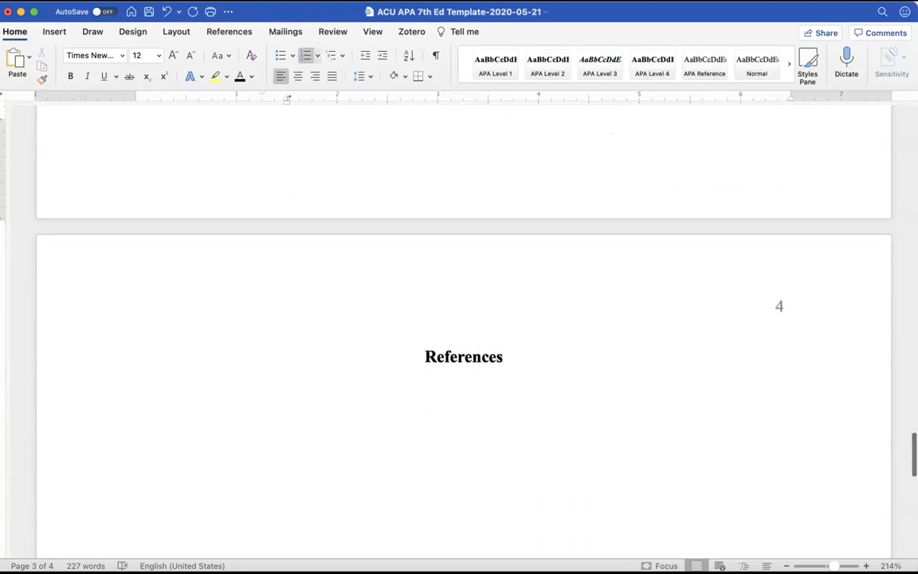
Paste the APA reference with URL for Murphy's 2014 Inc. article below the References heading
left_click(318, 285)
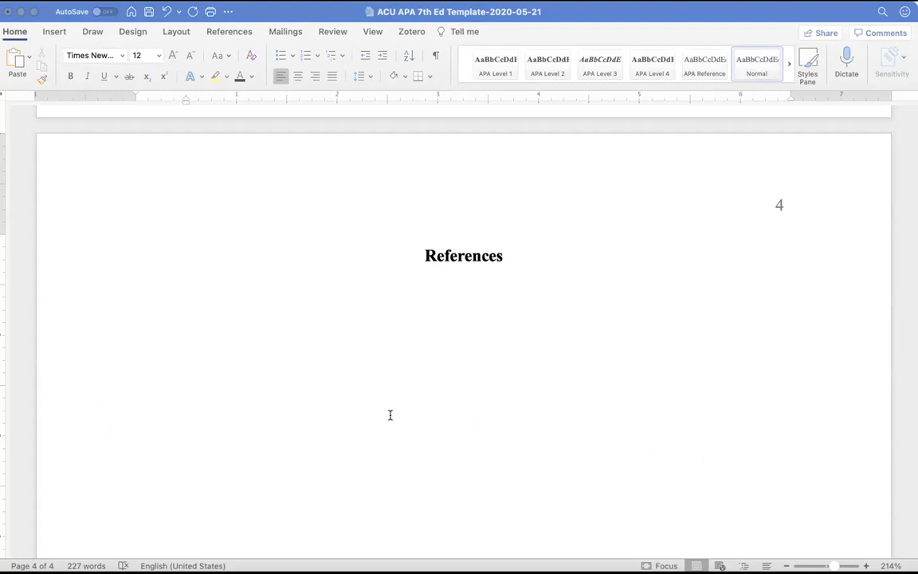
left_click(251, 392)
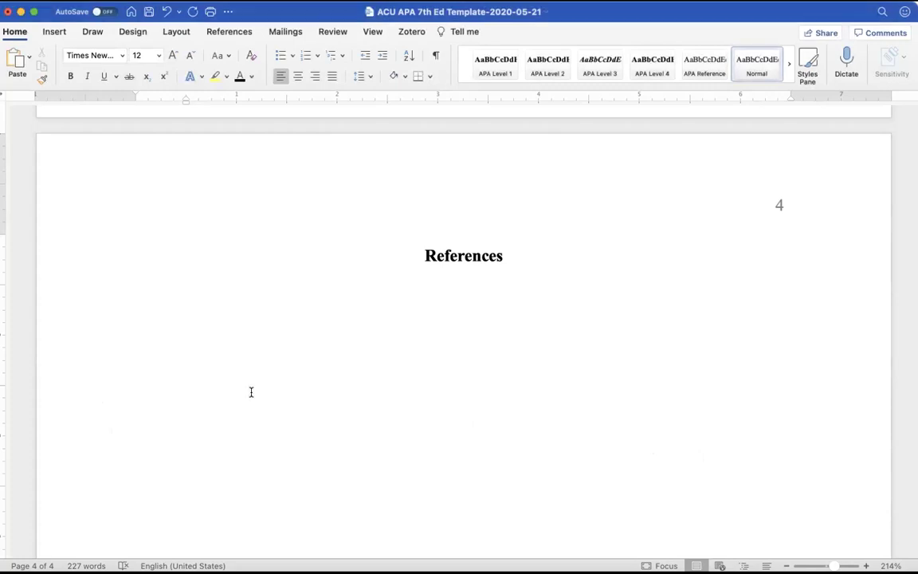
type("Murphy, B., Jr. (2014, April 28). 7 things great leaders always do (but mere managers always fear): Are you a great leader or a mere manager? Here's how to tell the difference. Inc. https://www.inc.com/bill-murphy-jr/7-things-great-leaders-always-do-but-mere-managers-always-fear.html")
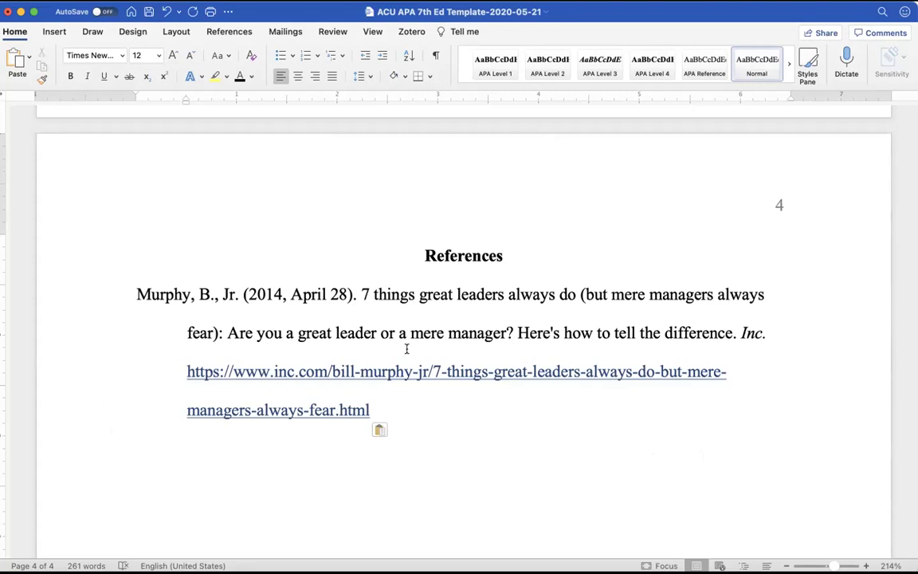
scroll(407, 351, "up", 5)
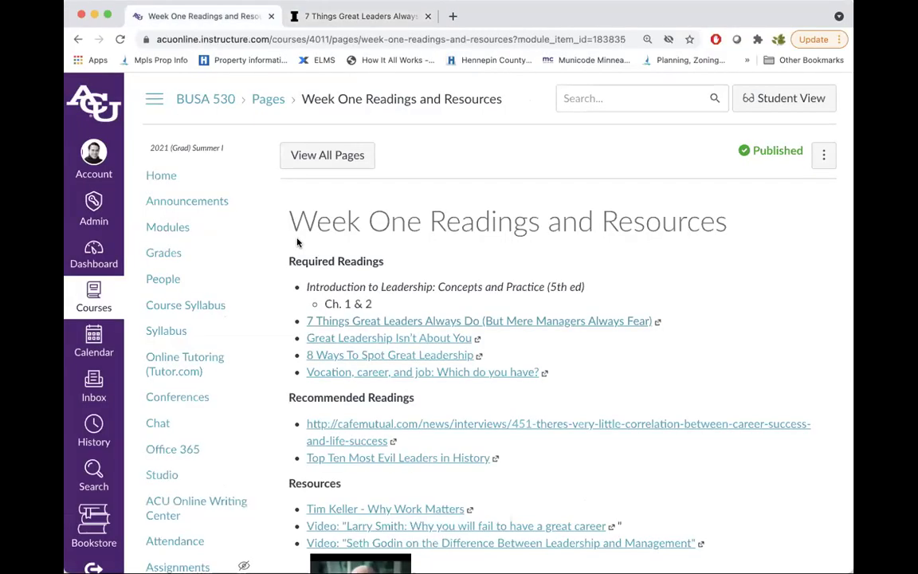
Scroll the Week One readings and open 'Vocation, career, and job: Which do you have?'
scroll(296, 242, "down", 3)
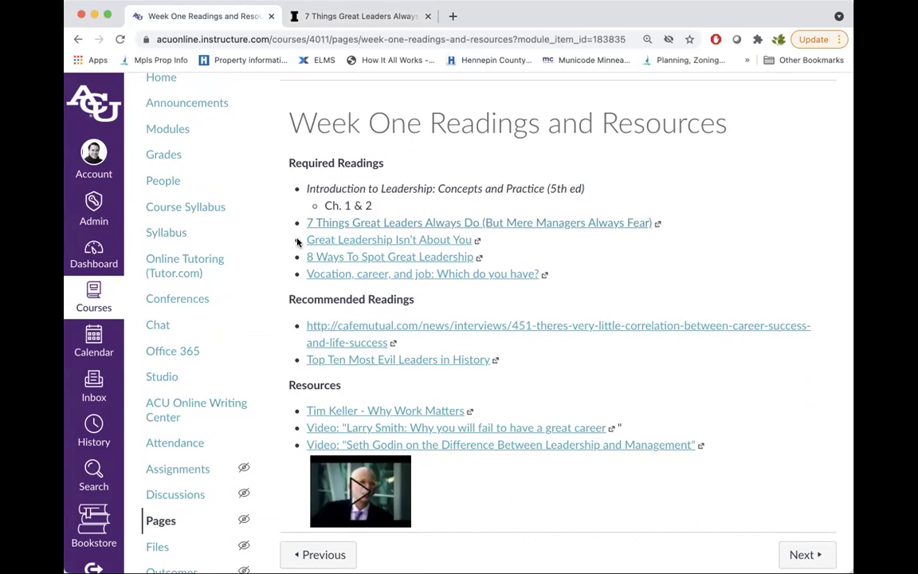
left_click(344, 274)
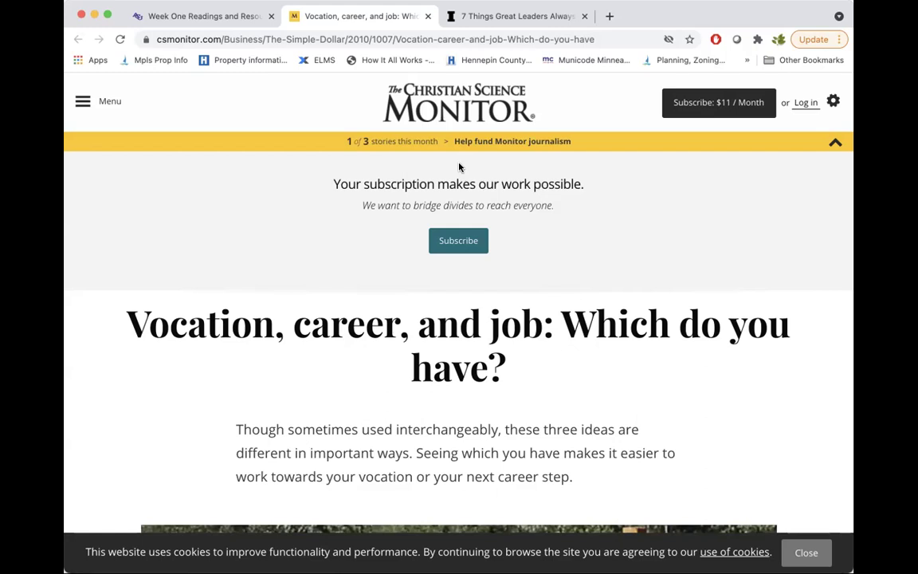
In the csmonitor article, find and select the Hamm byline and the October 7, 2010 date
scroll(462, 171, "down", 10)
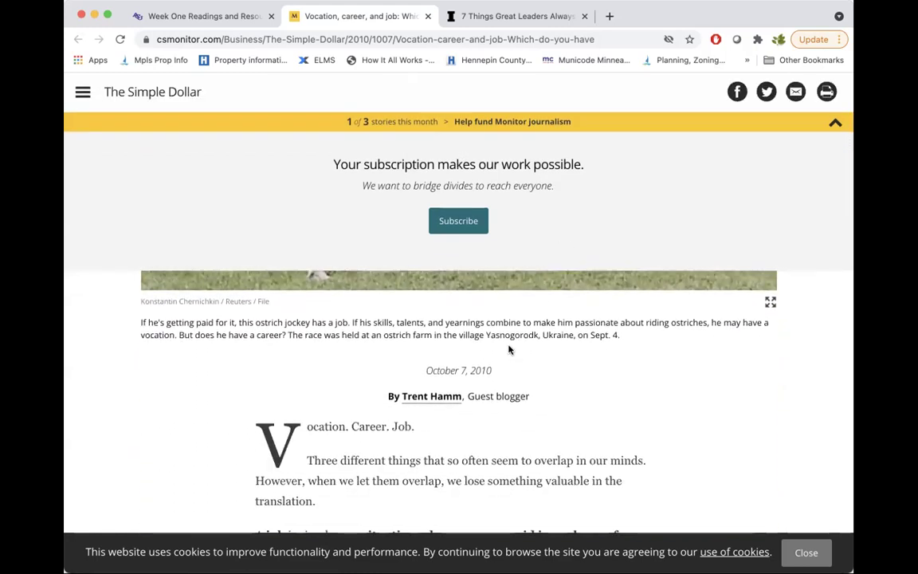
left_click_drag(426, 365, 526, 406)
scroll(526, 406, "down", 15)
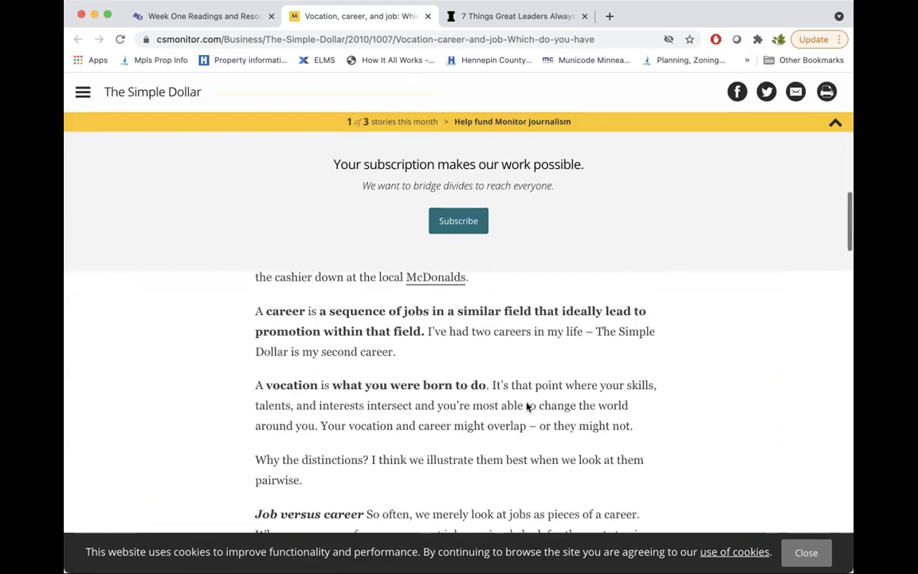
scroll(526, 404, "down", 3)
scroll(526, 405, "up", 2)
Select the Job versus vocation passage, then return to the Word References page
left_click_drag(255, 321, 587, 490)
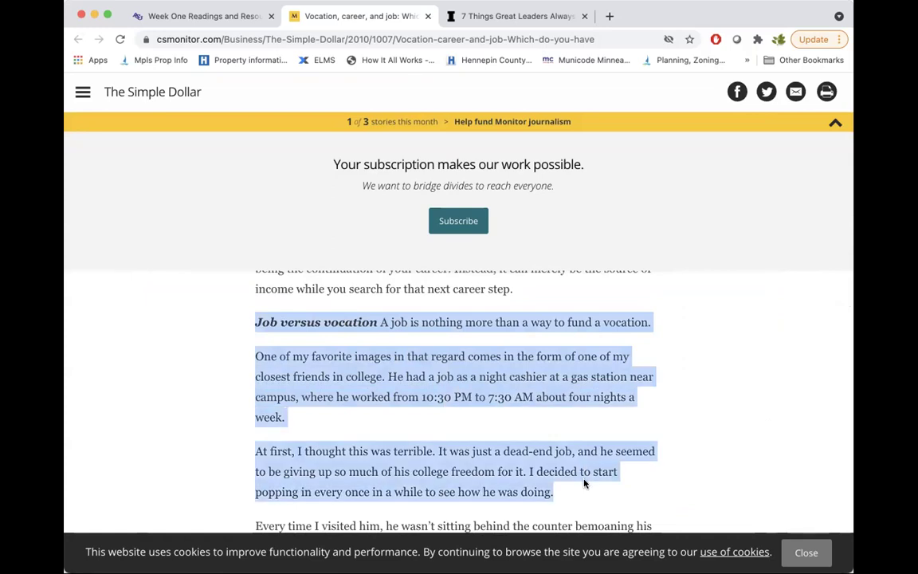
scroll(585, 484, "up", 3)
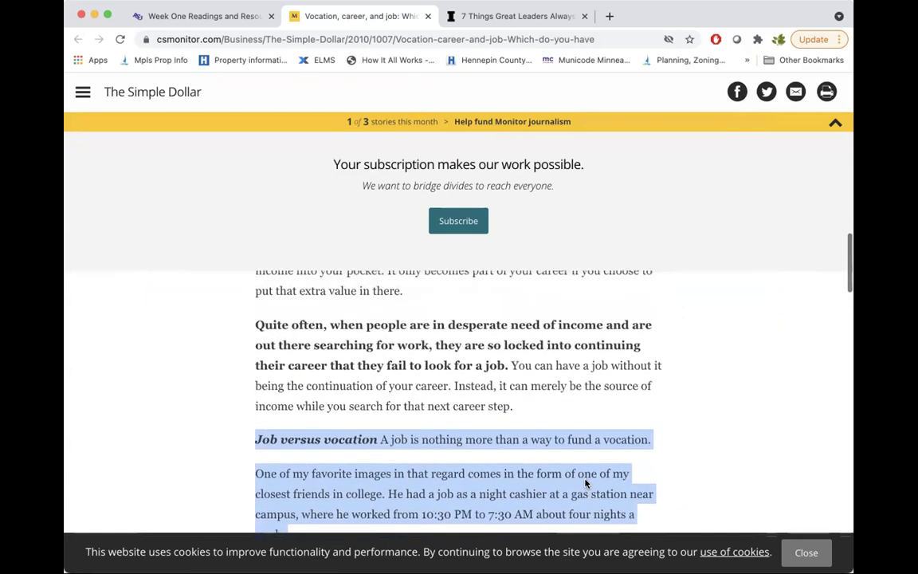
scroll(586, 484, "down", 5)
scroll(586, 484, "down", 3)
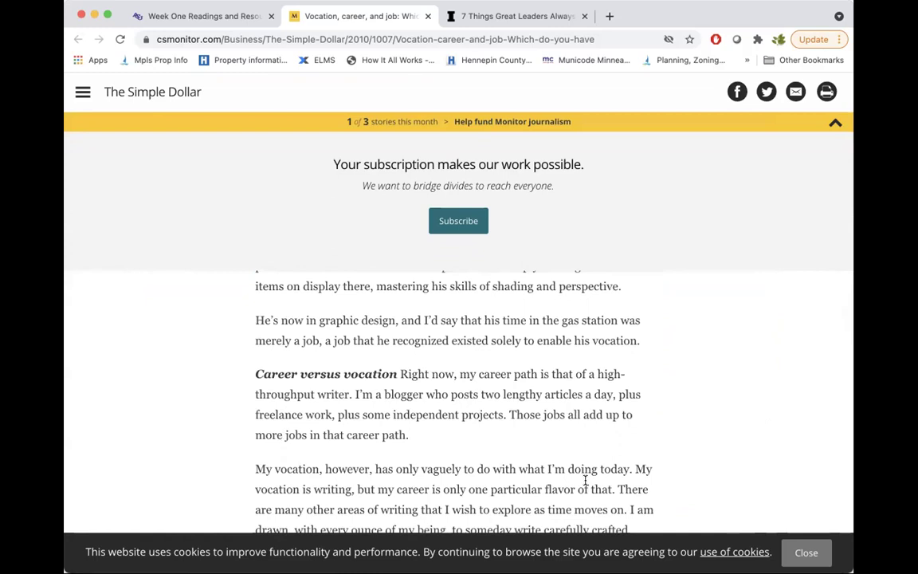
scroll(586, 480, "up", 3)
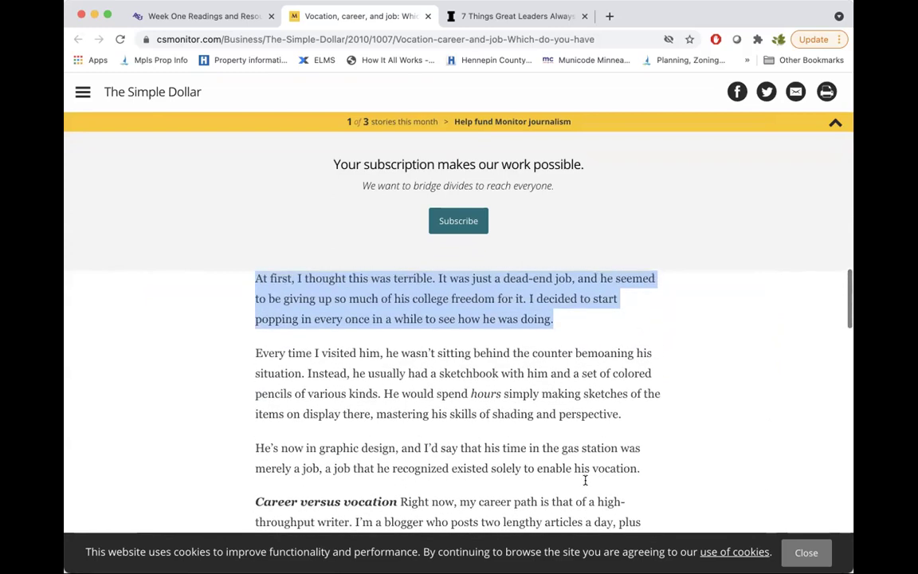
scroll(585, 480, "down", 2)
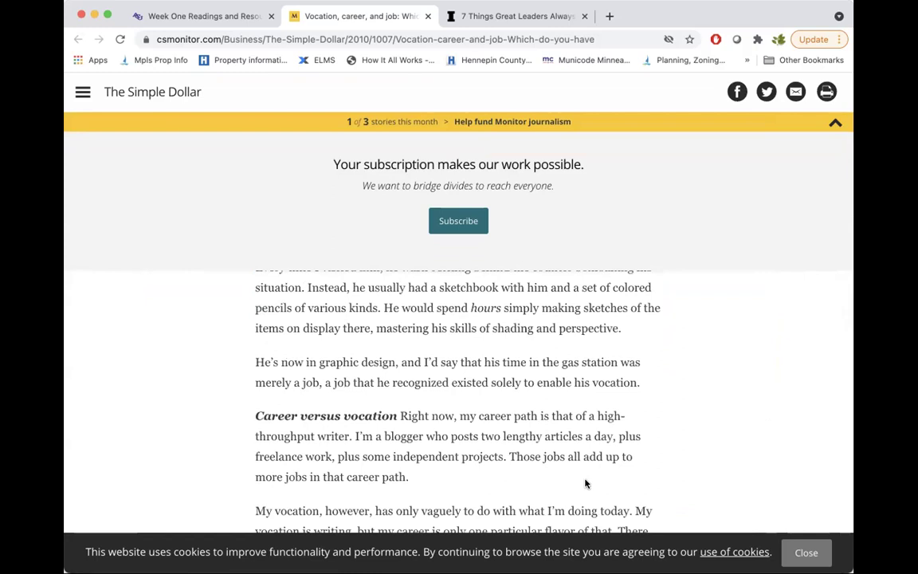
scroll(585, 483, "up", 15)
scroll(583, 483, "down", 5)
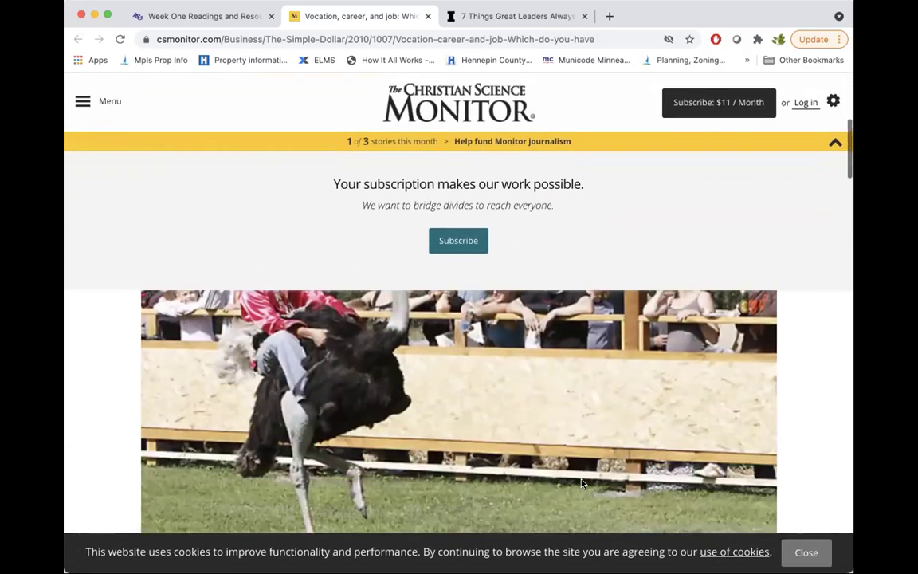
scroll(581, 483, "down", 7)
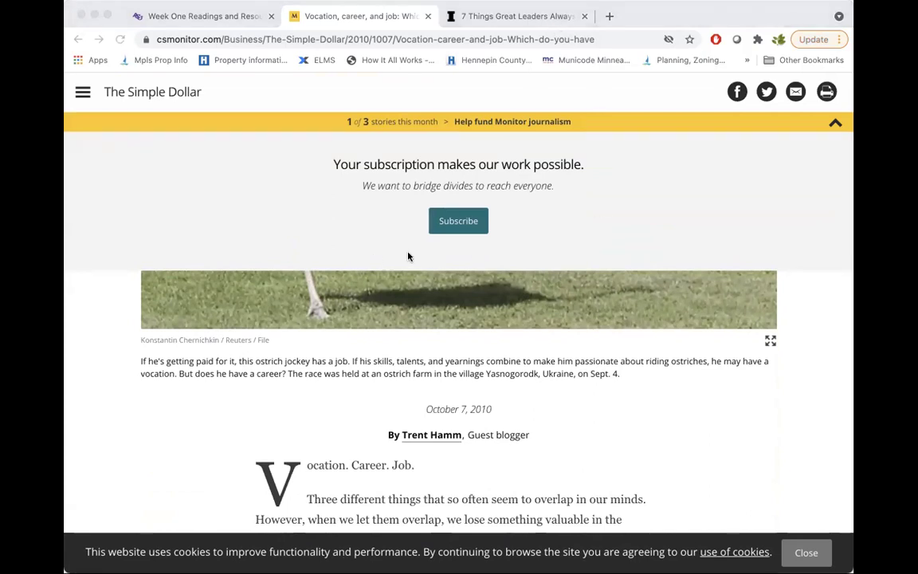
key("super+Tab")
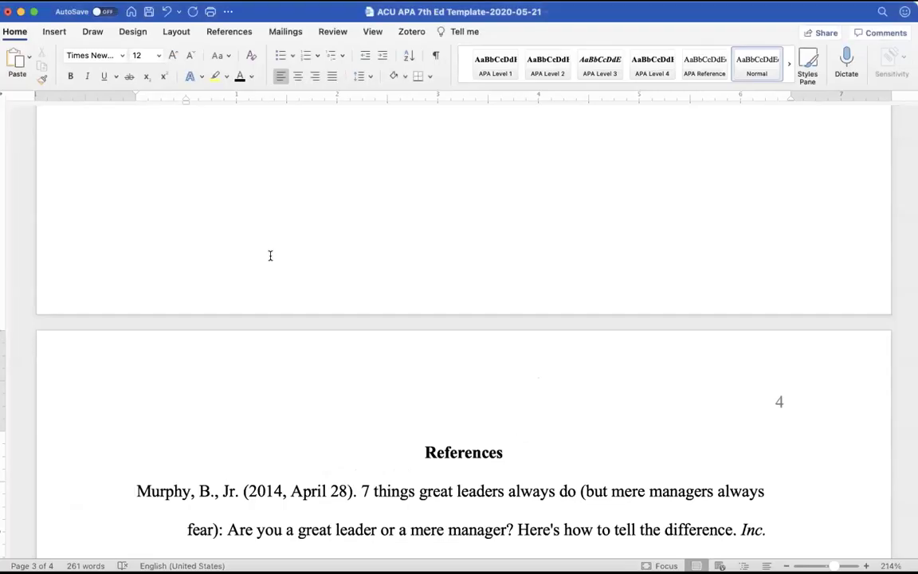
Paste the article URL into the Murphy reference and append '- changing career to vocation (Hamm, 2010)' to Behavior Modifications
type("https://www.inc.com/bill-murphy-jr/7-things-great-leaders-always-do-but-mere-managers-always-fear.html")
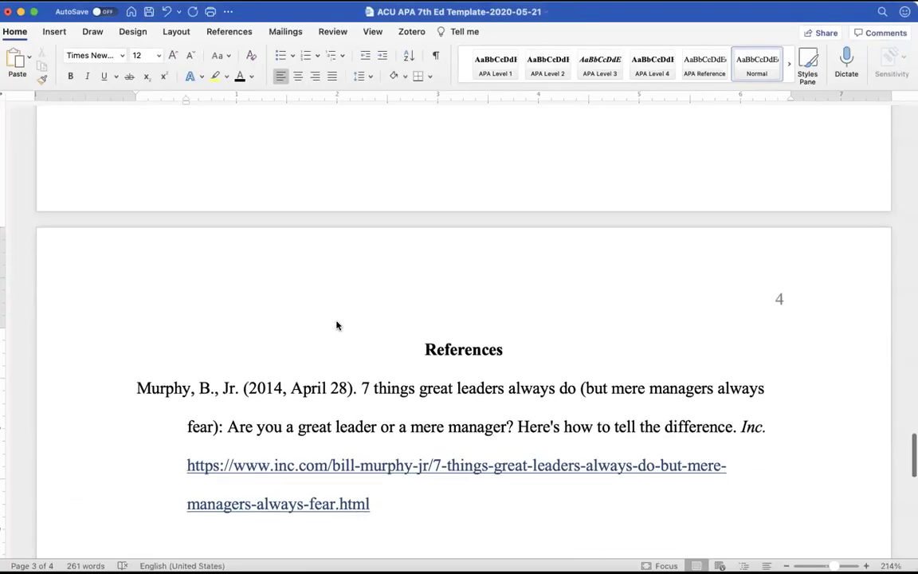
key("Return")
scroll(381, 412, "up", 10)
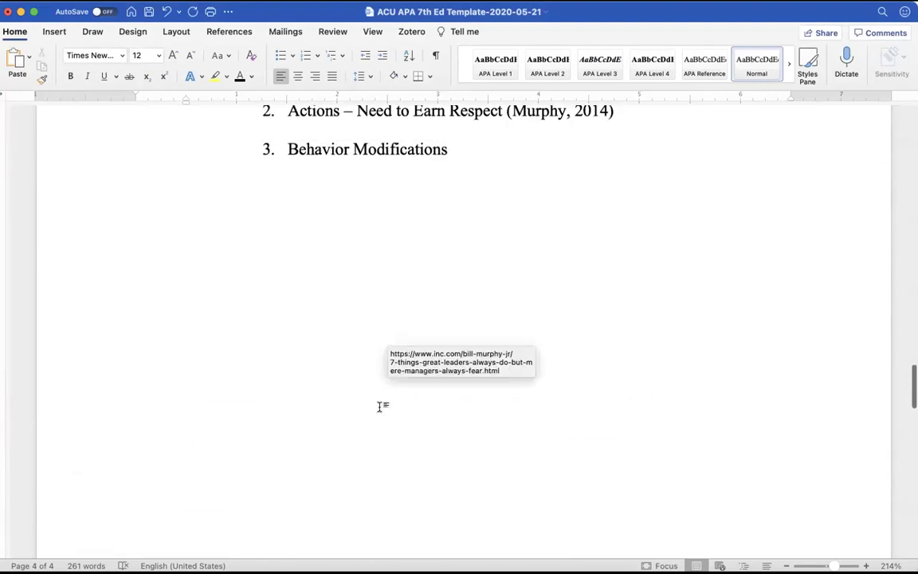
left_click(472, 372)
type("- changing ")
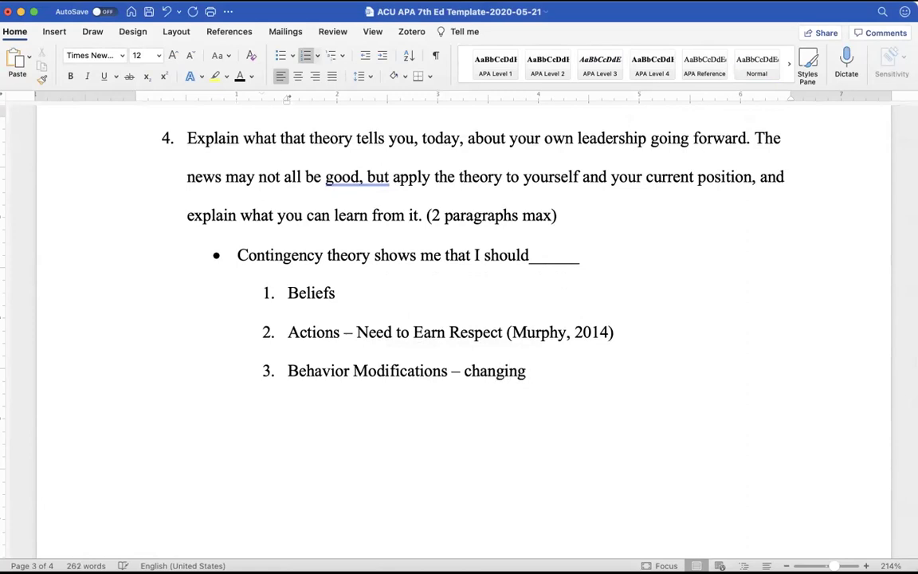
type("career to vocation (")
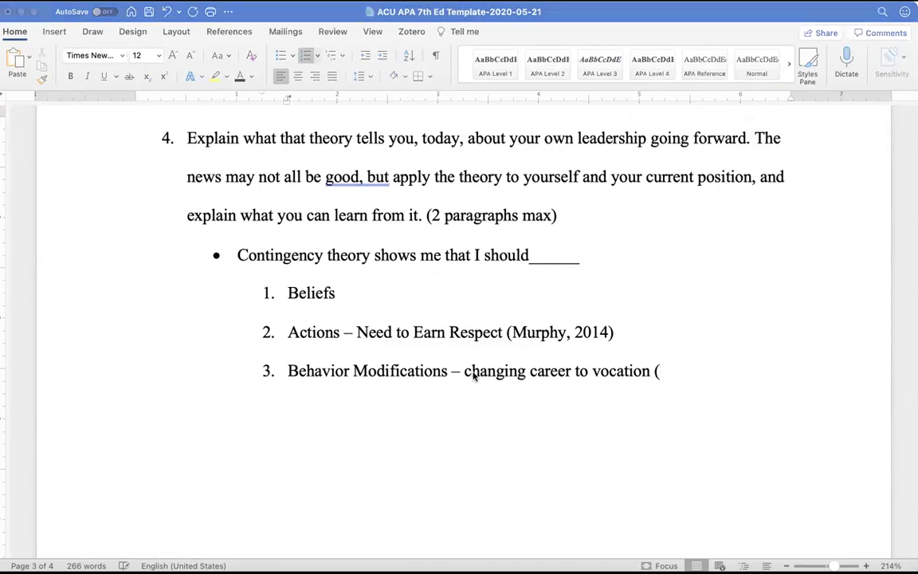
type("Hamm, ")
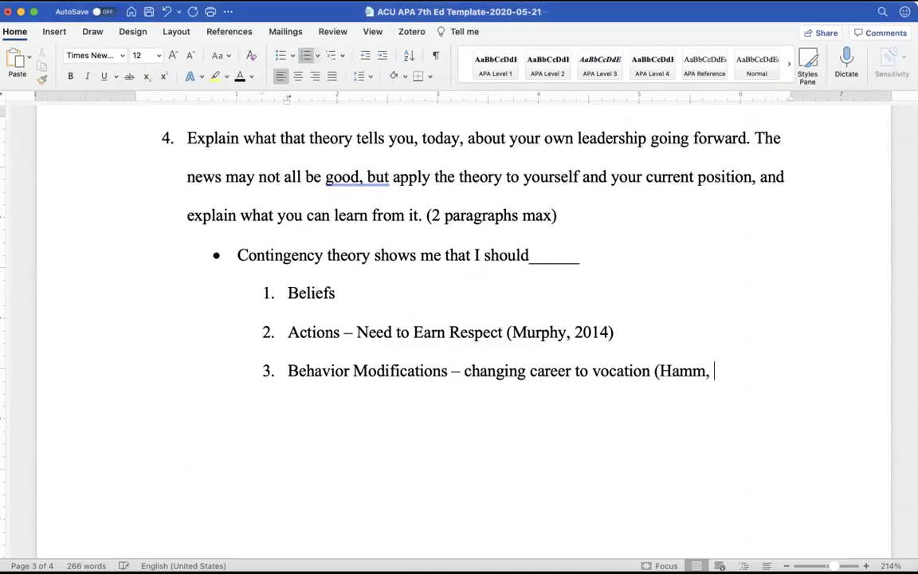
type("2010)")
scroll(470, 375, "down", 15)
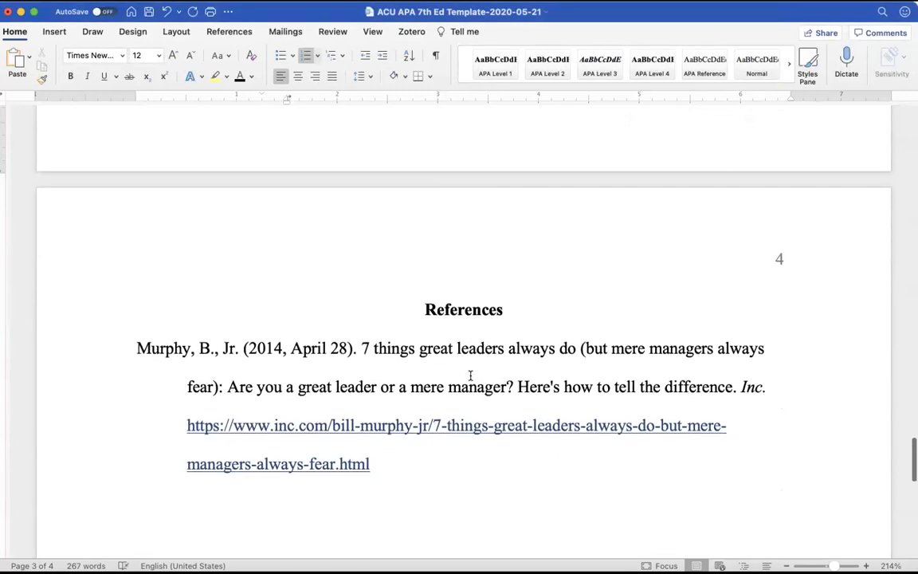
Above the Murphy reference, add a line reading 'Hamm, T. (2010, October 7).' followed by the pasted article title
key("ctrl+End")
key("ctrl+Up")
key("Return")
key("Up")
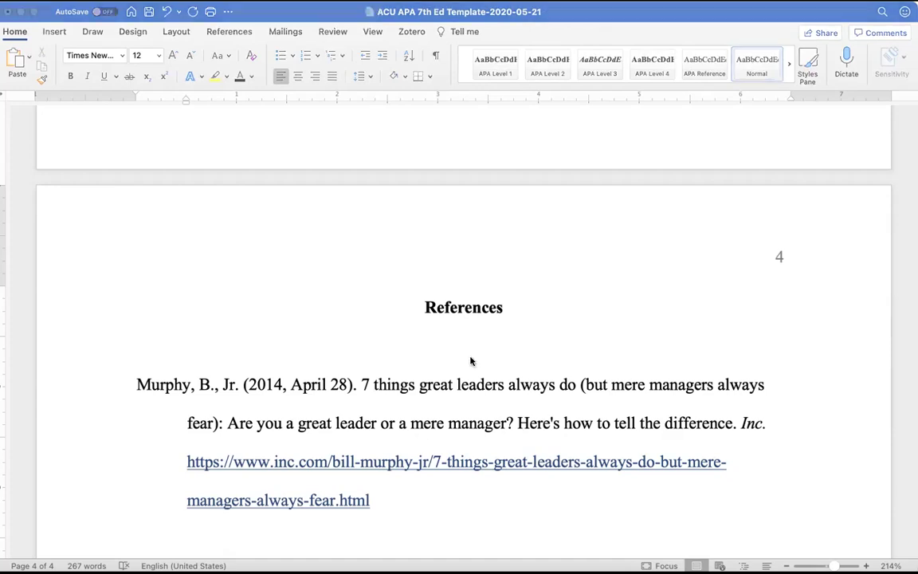
type("Hamm, T.")
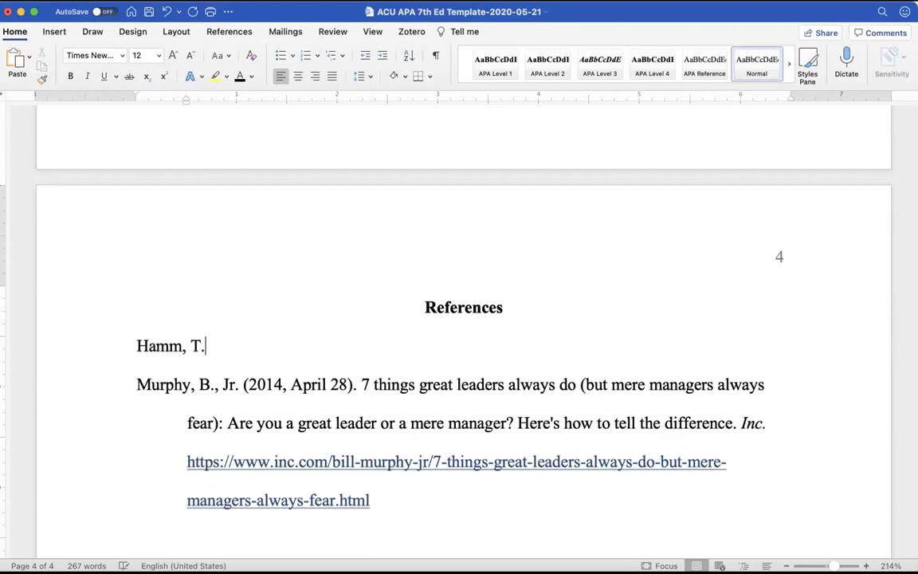
type(" (2010")
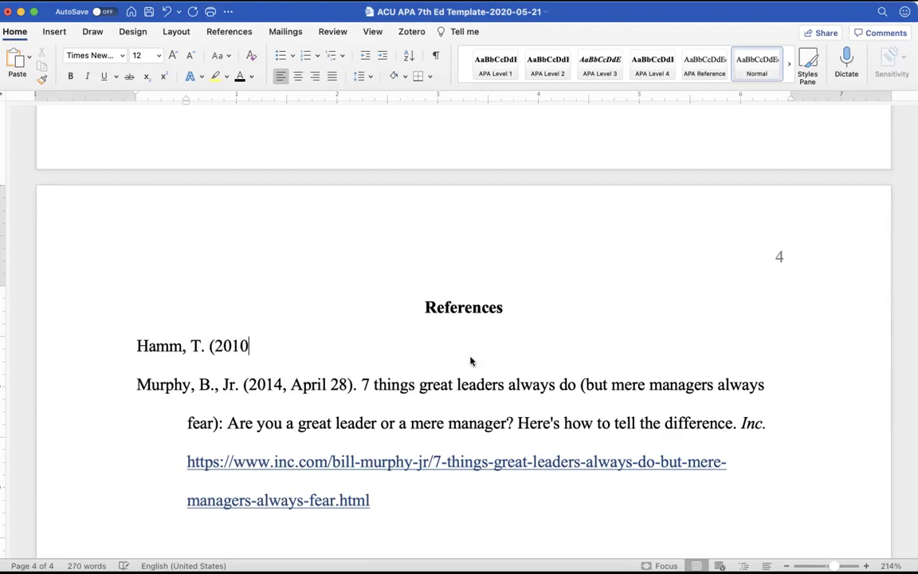
type(", October 7).")
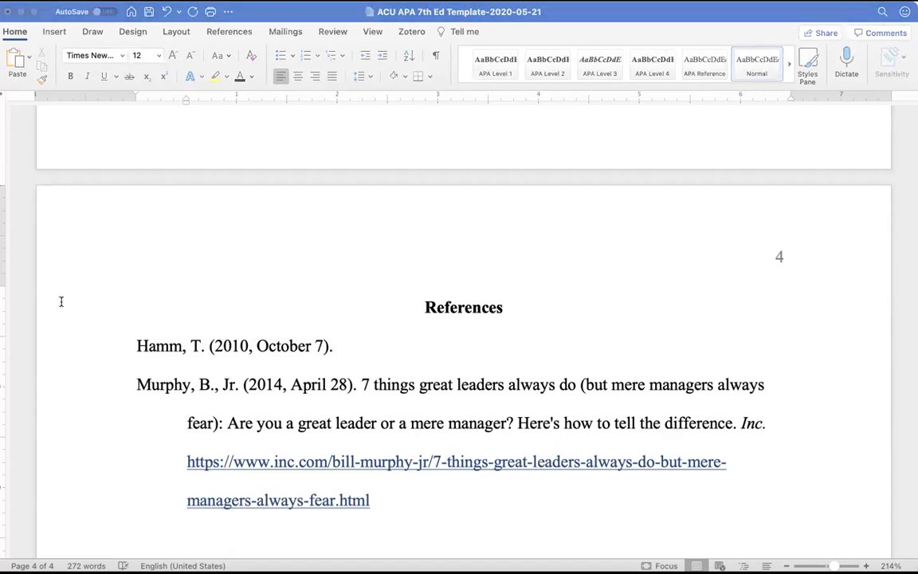
type("Vocation, career, and job: Which do you have?")
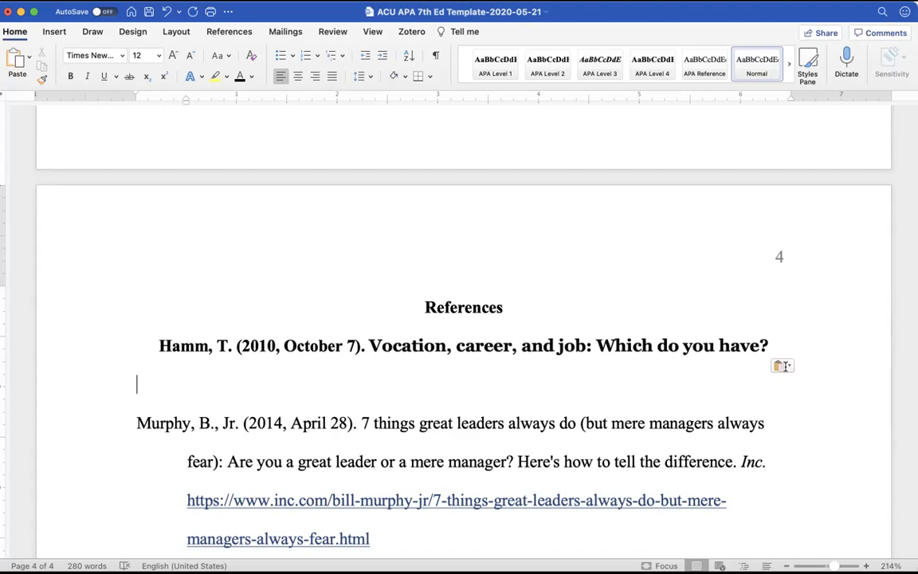
Make the pasted Hamm title match destination formatting and remove its bold
left_click(784, 366)
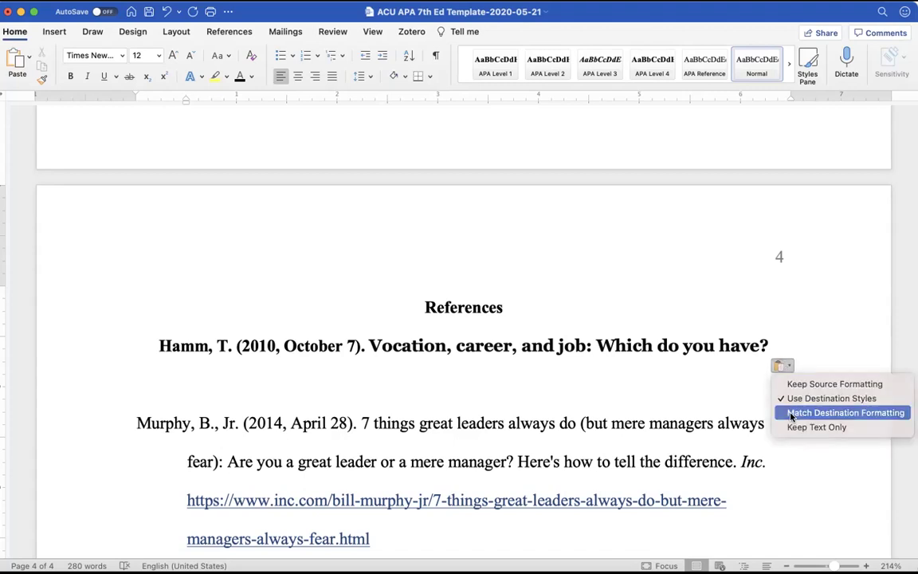
left_click(791, 413)
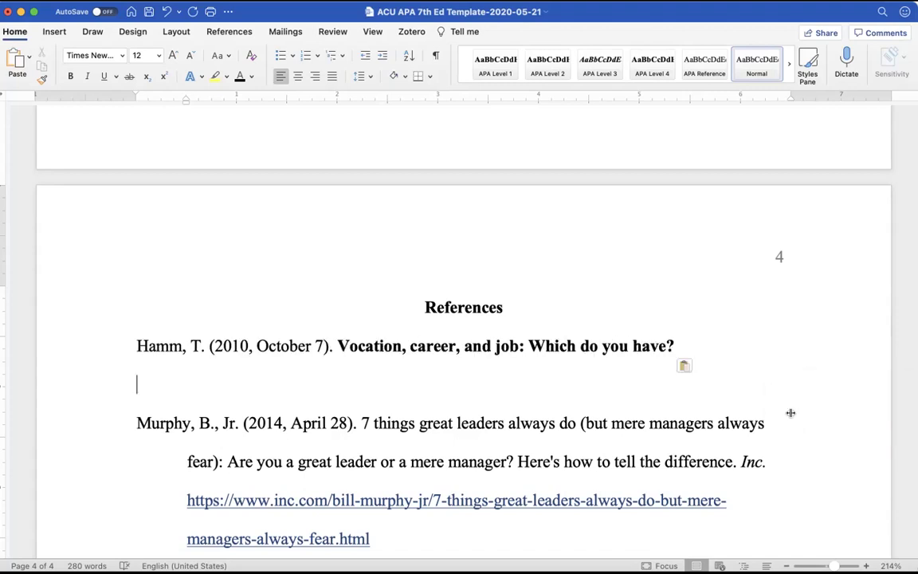
left_click(682, 334)
left_click_drag(676, 346, 389, 348)
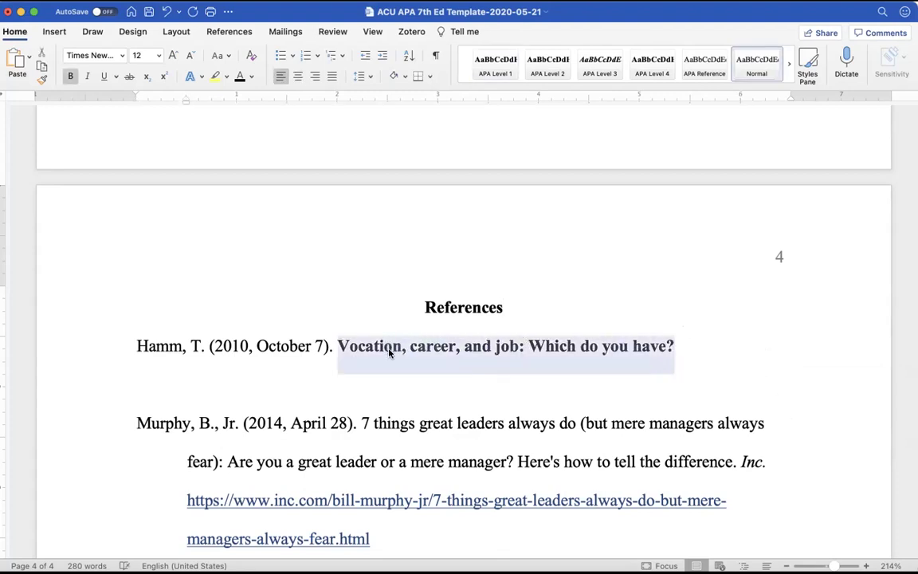
key("super+b")
Add the italic publication name 'The Christian Science Monitor.' followed by a comma
key("Right")
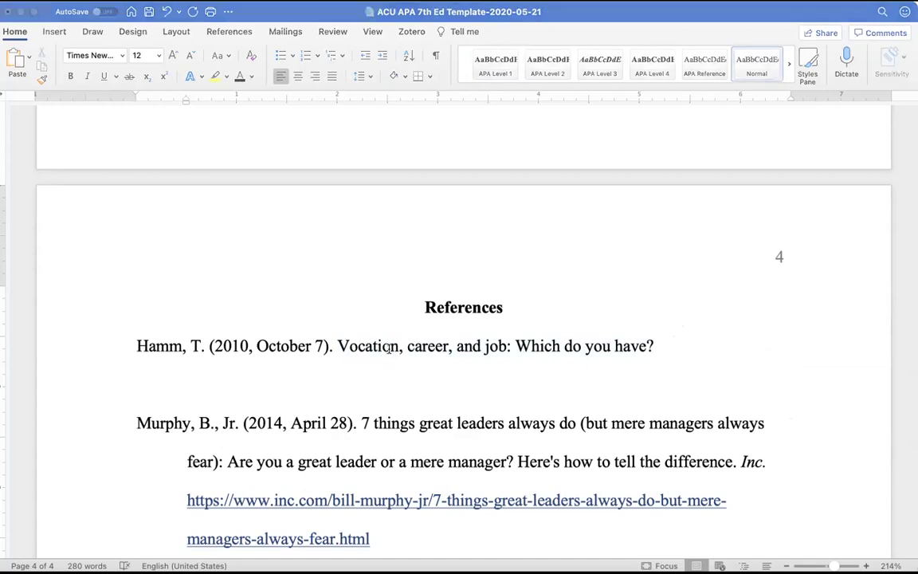
key("super+i")
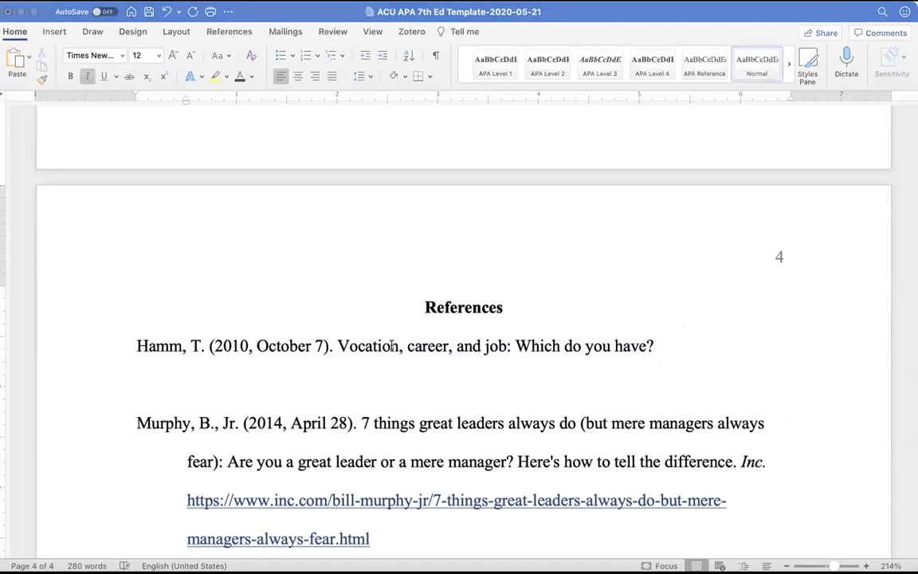
type("The Christia")
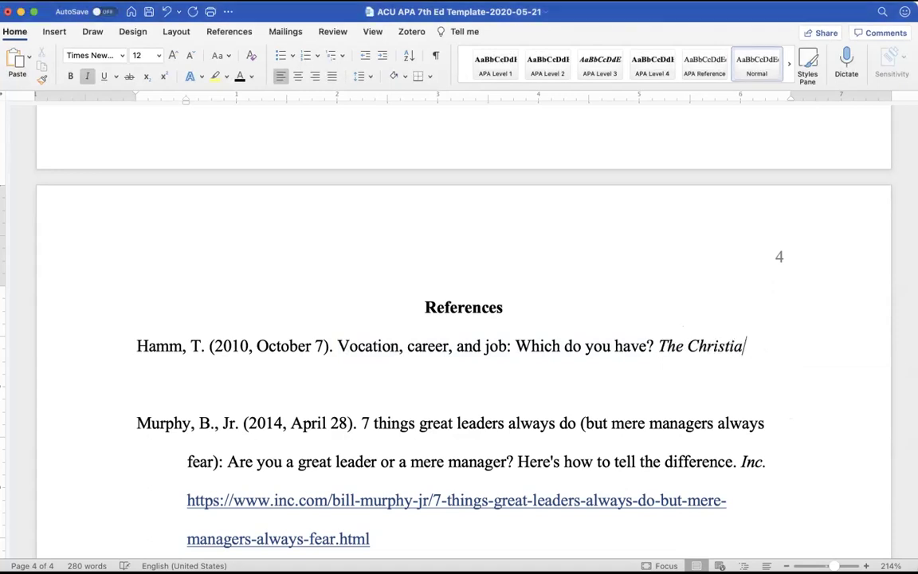
type("n Science Monit")
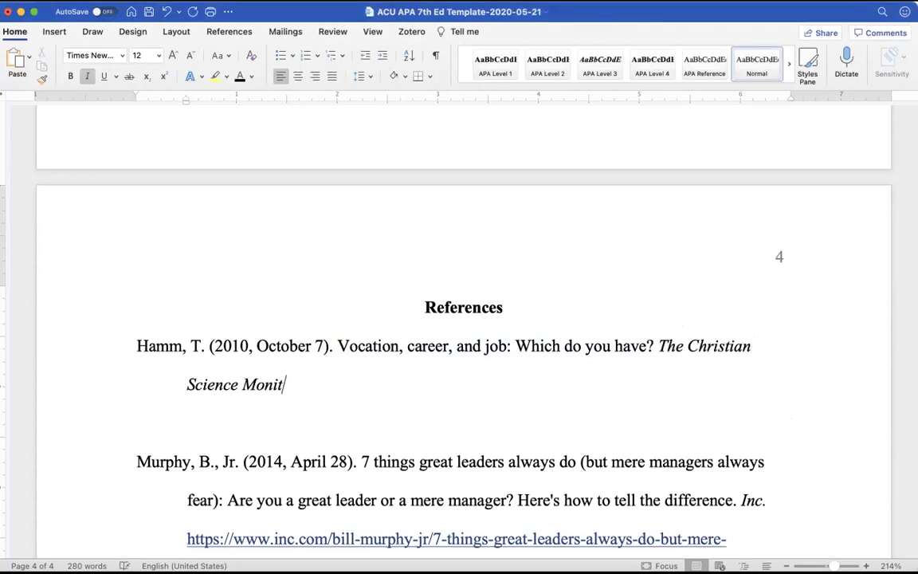
type("or.")
key("super+i")
type(",")
Paste the Hamm article's web address and delete the blank line below the entry
left_click(309, 37)
type("https://www.csmonitor.com/Business/The-Simple-Dollar/2010/1007/Vocation-career-and-job-Which-do-you-have")
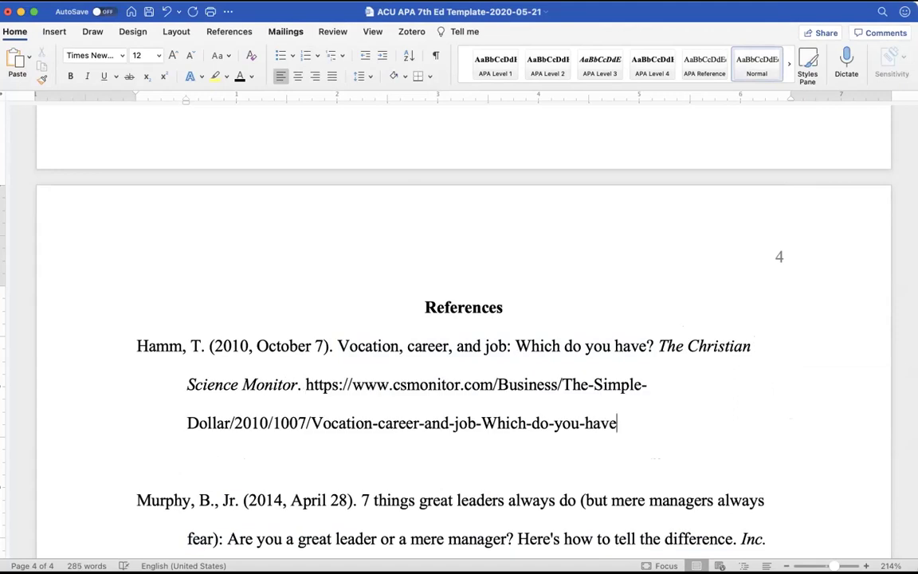
left_click(132, 461)
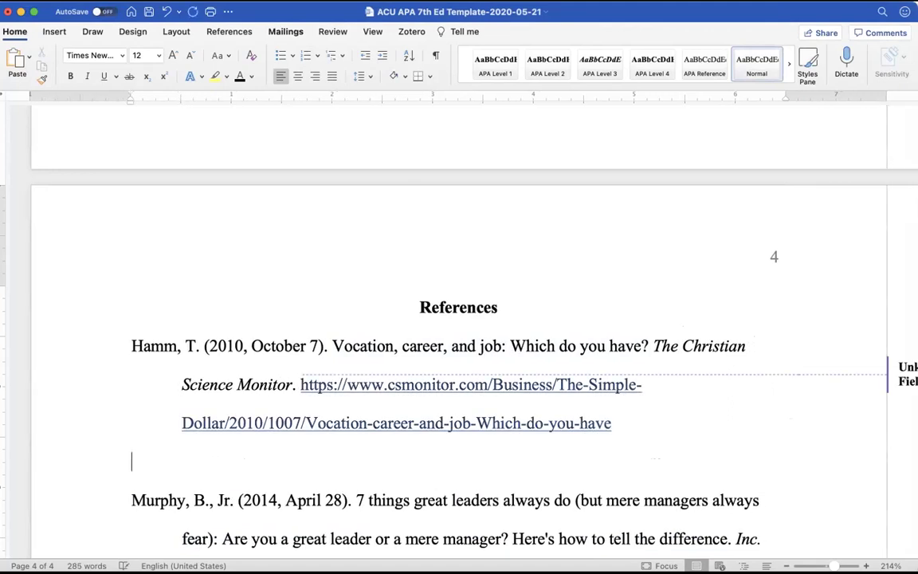
key("BackSpace")
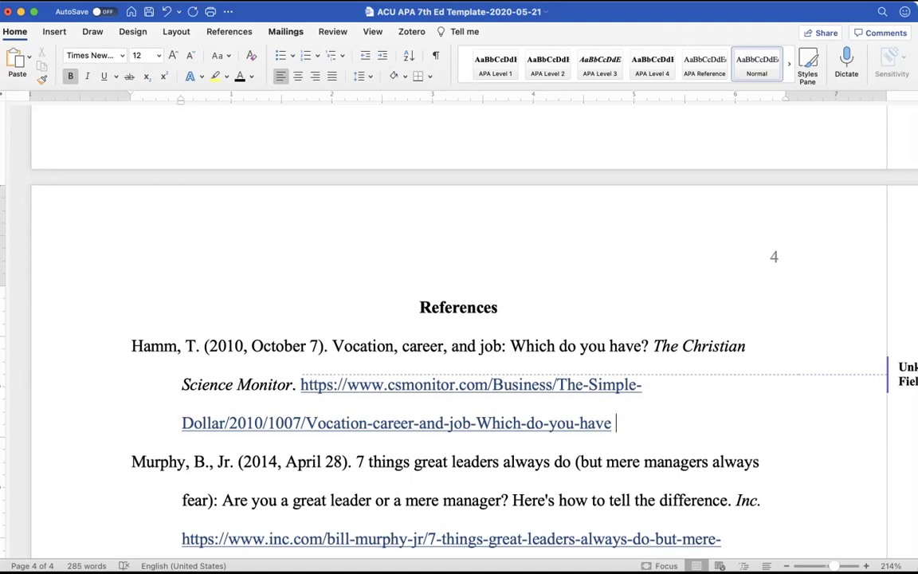
scroll(327, 240, "up", 1)
scroll(326, 240, "up", 15)
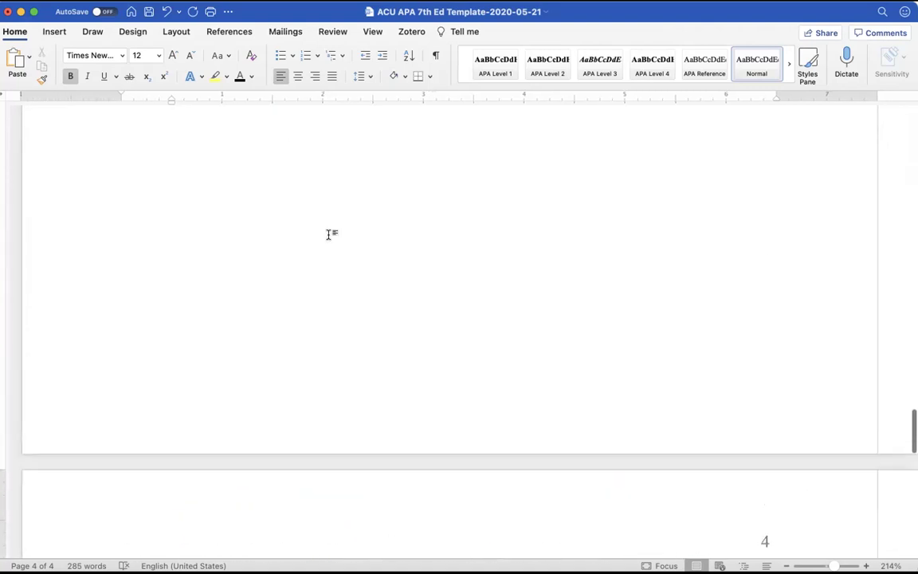